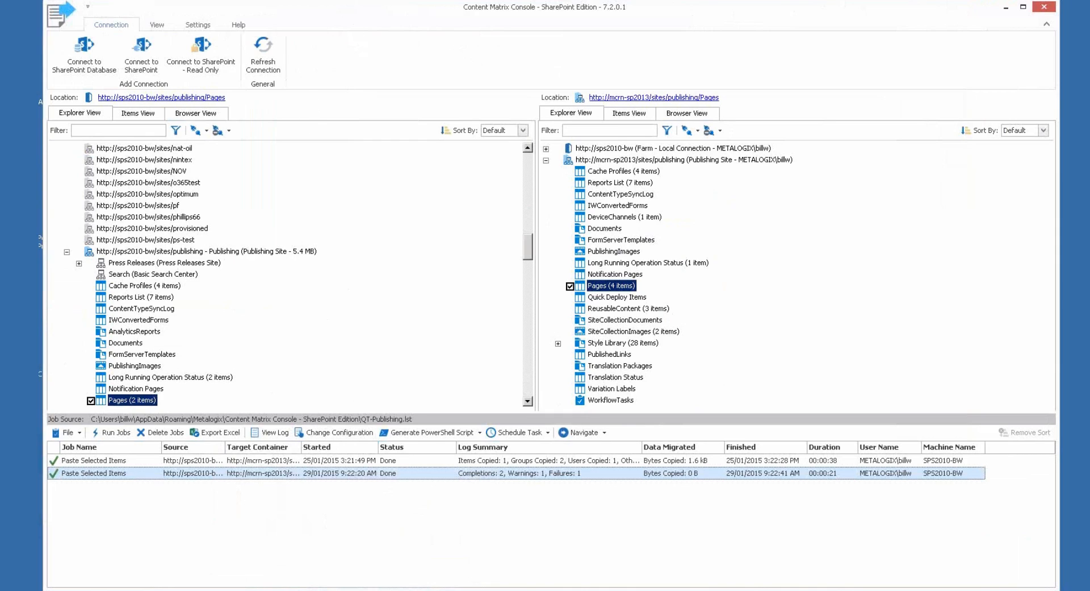
Switch to Internet Explorer and examine the CustomArticle2010.aspx page layout in the source site's Master Page Gallery.
left_click(181, 589)
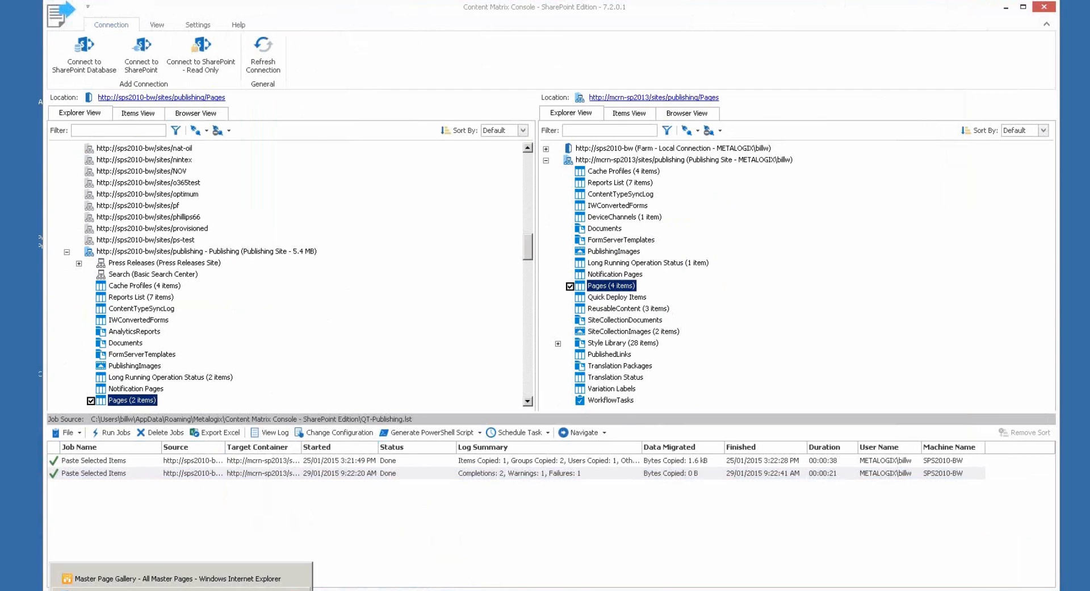
left_click(179, 581)
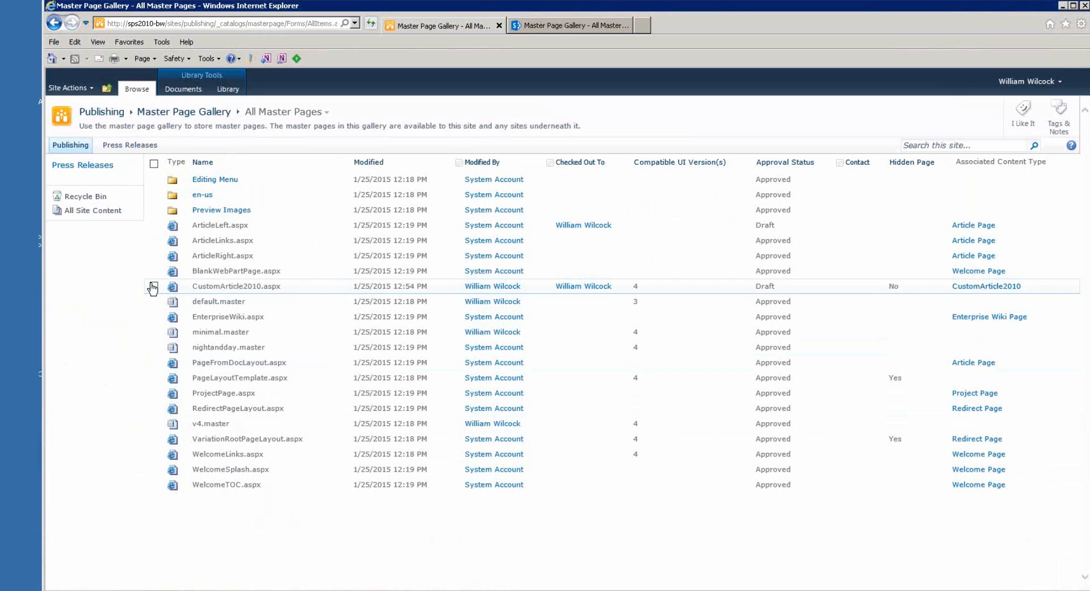
mouse_move(227, 290)
Return to Content Matrix Console, copy the source publishing site, and view the Paste Site Collection modes available for the target farm connection.
key("alt+Tab")
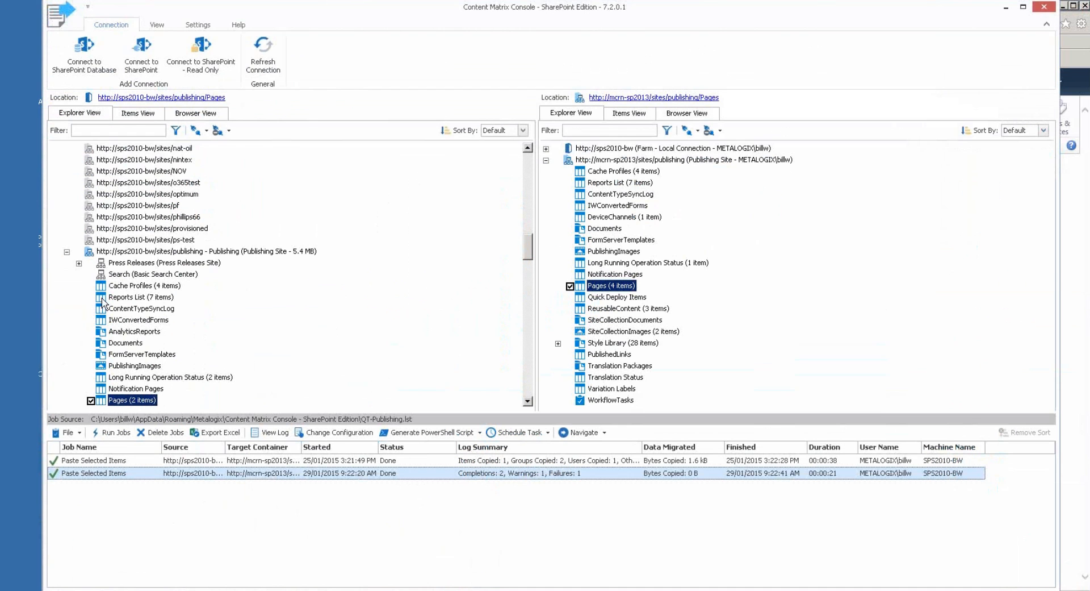
left_click(168, 251)
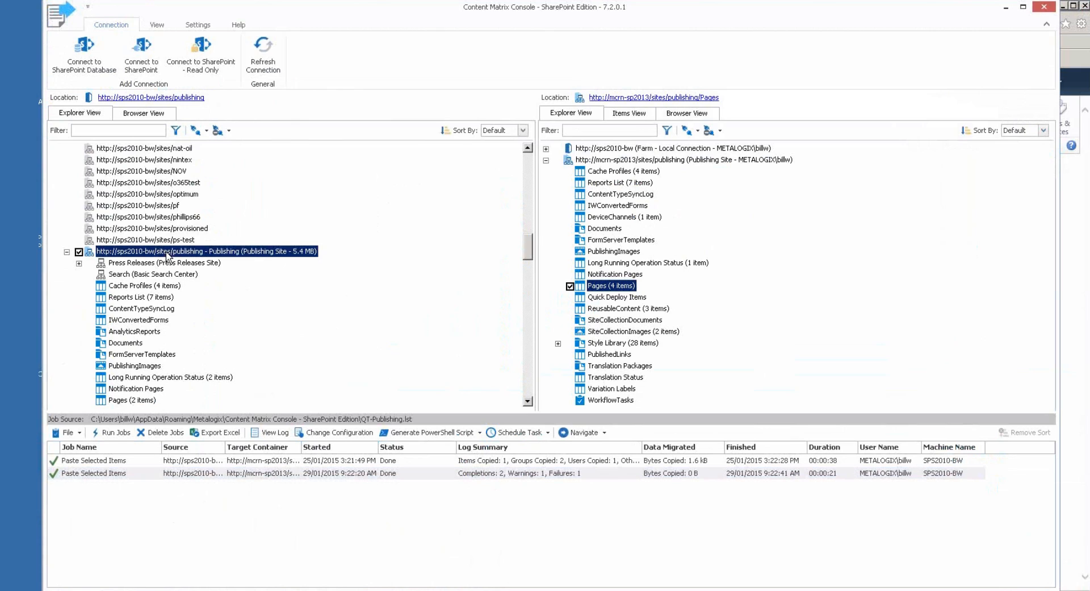
right_click(248, 255)
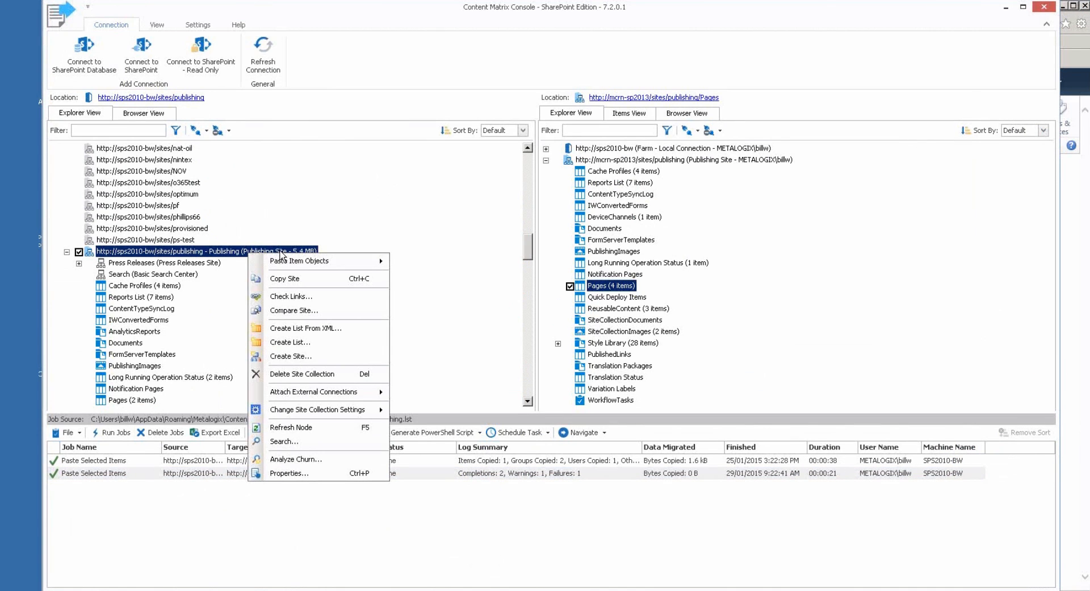
left_click(305, 279)
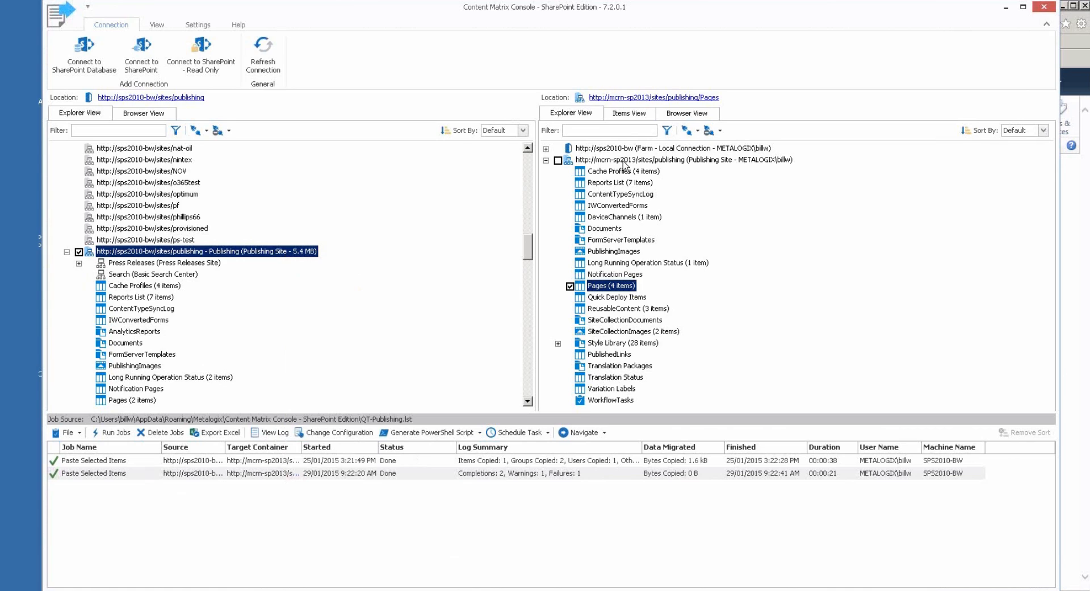
right_click(625, 150)
mouse_move(694, 157)
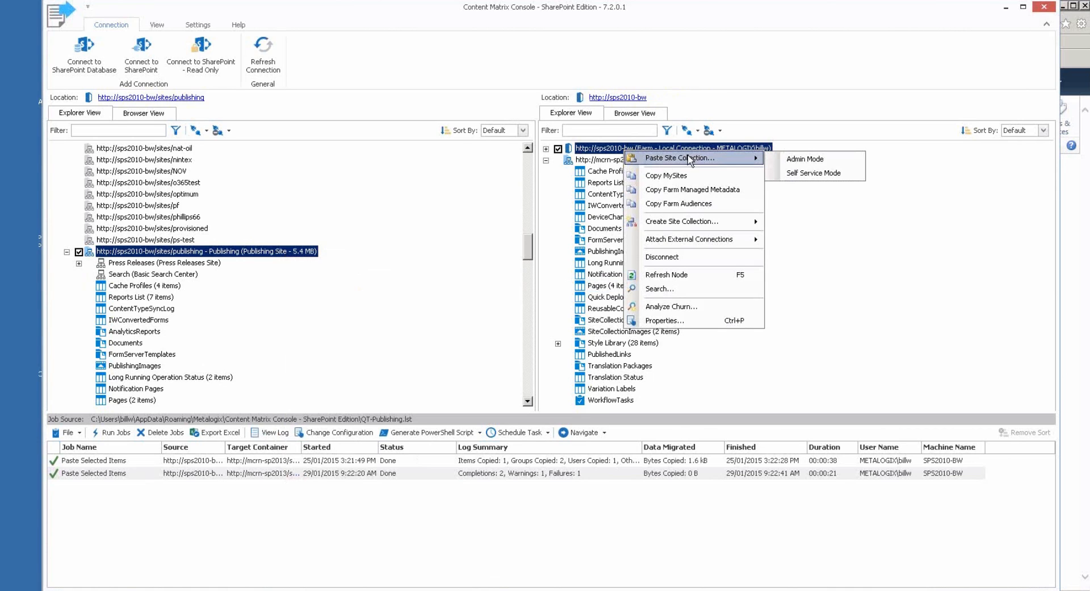
left_click(471, 91)
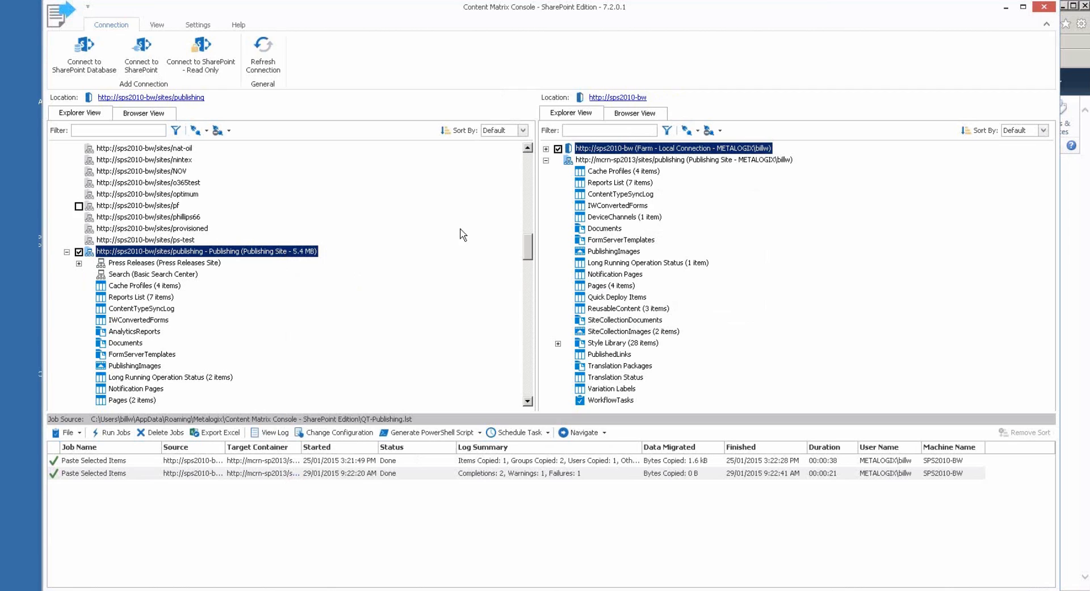
Copy the source publishing site again and choose to paste All Site Content onto the mcrn-sp2013 publishing site.
right_click(177, 252)
left_click(617, 161)
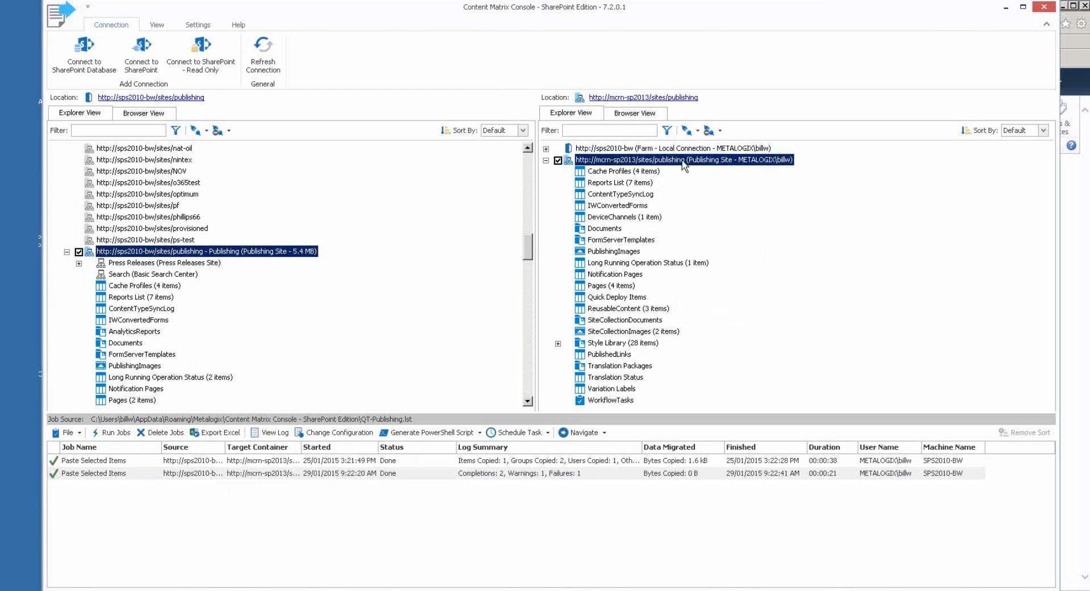
right_click(243, 251)
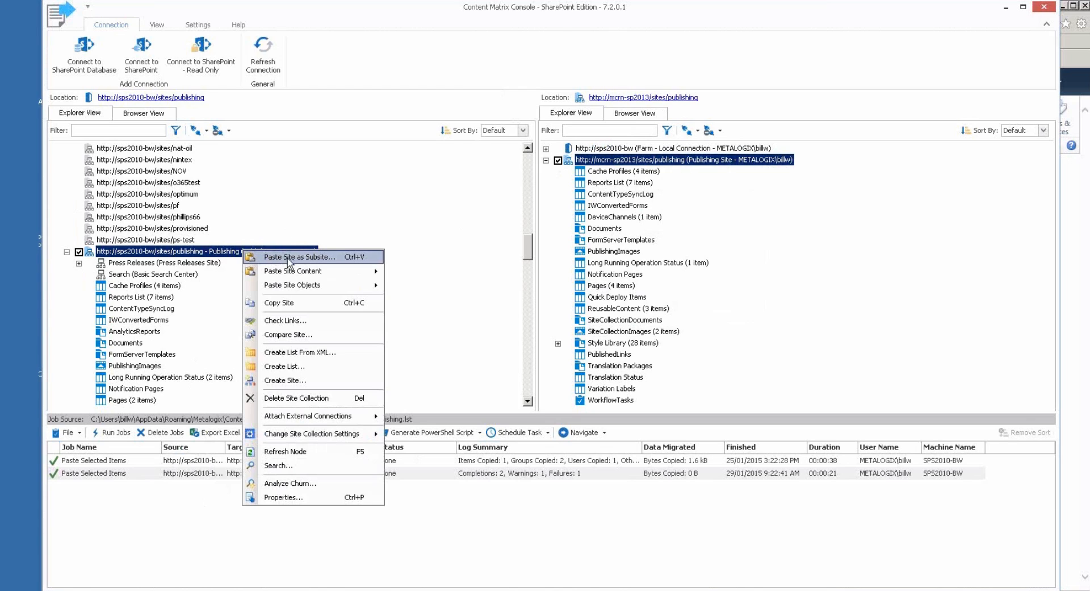
left_click(290, 303)
right_click(645, 162)
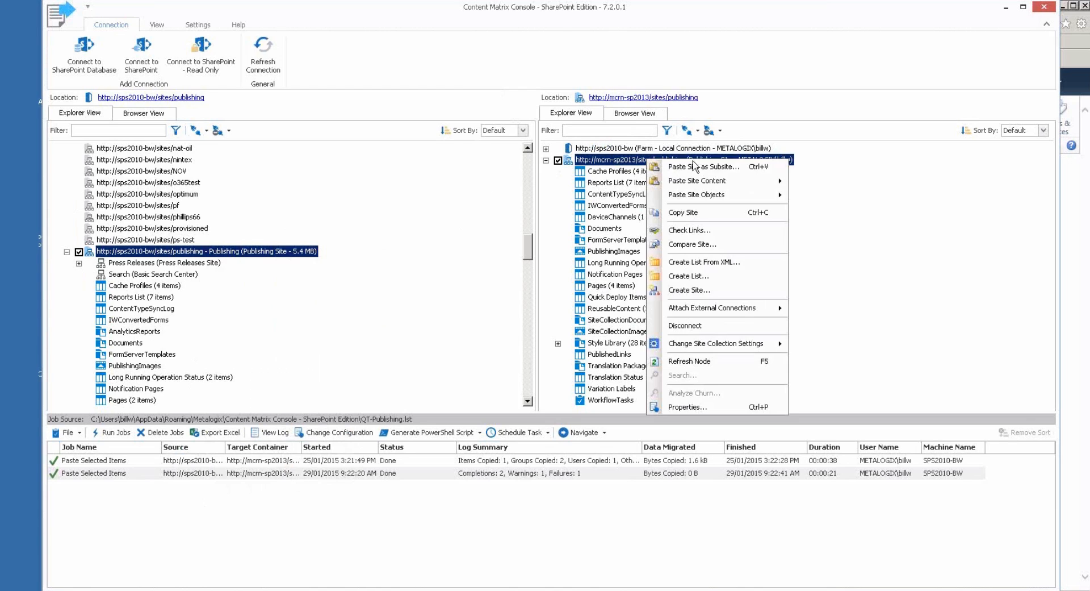
mouse_move(732, 181)
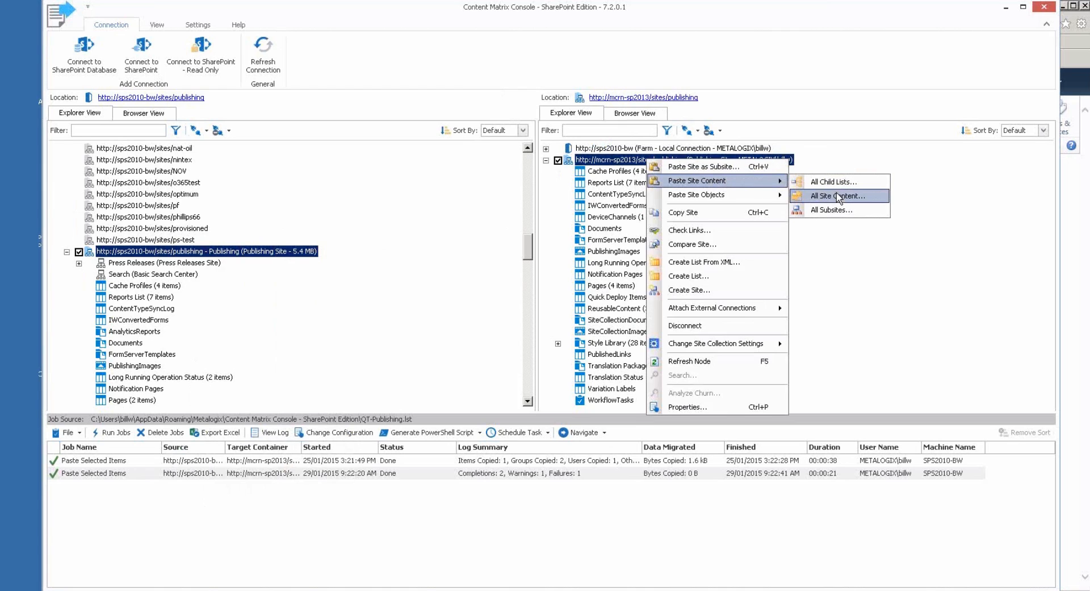
left_click(838, 196)
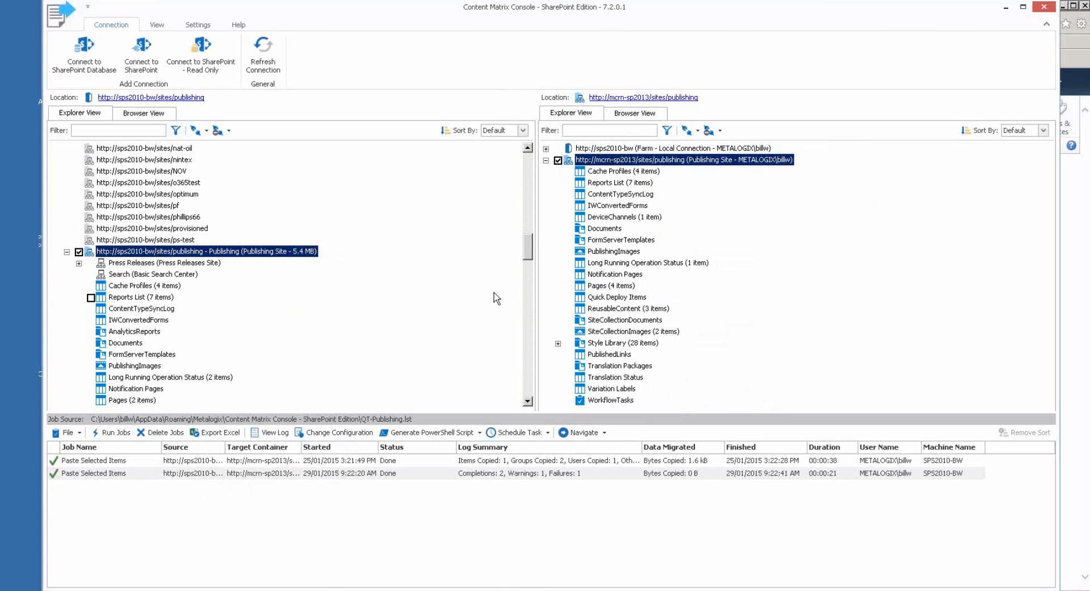
Select the source Pages library, and compare both Master Page Galleries in Internet Explorer, selecting CustomArticle2013.aspx in the target gallery.
left_click_drag(527, 252, 527, 260)
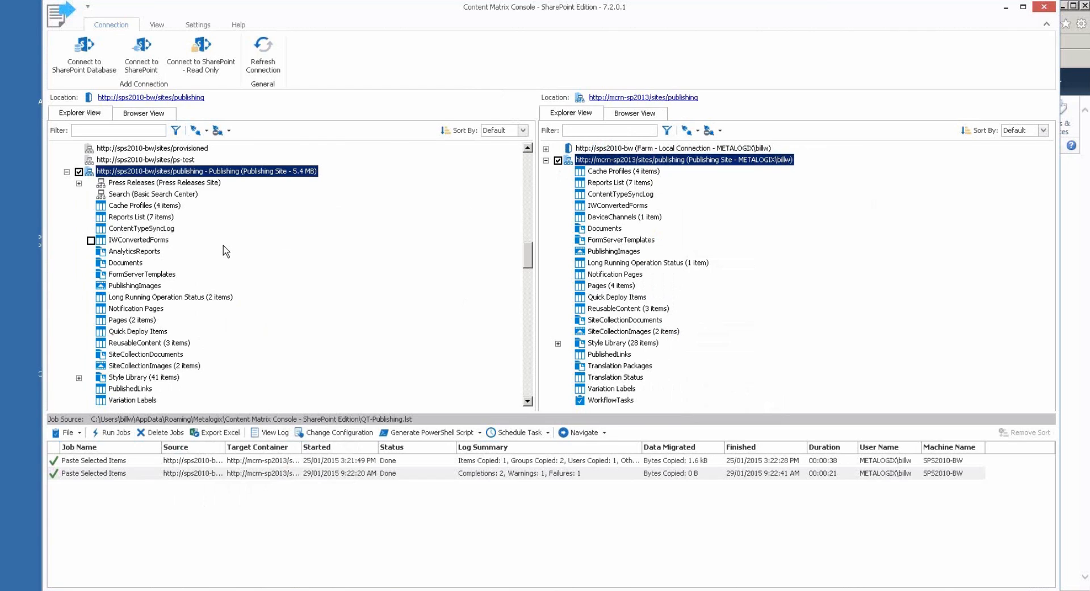
left_click(142, 322)
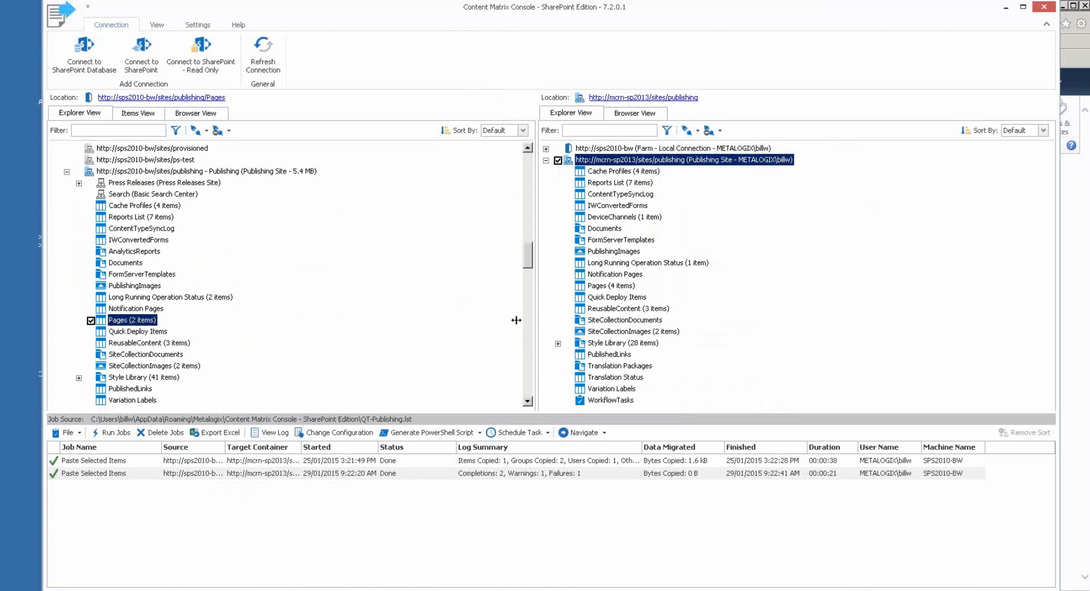
left_click(182, 590)
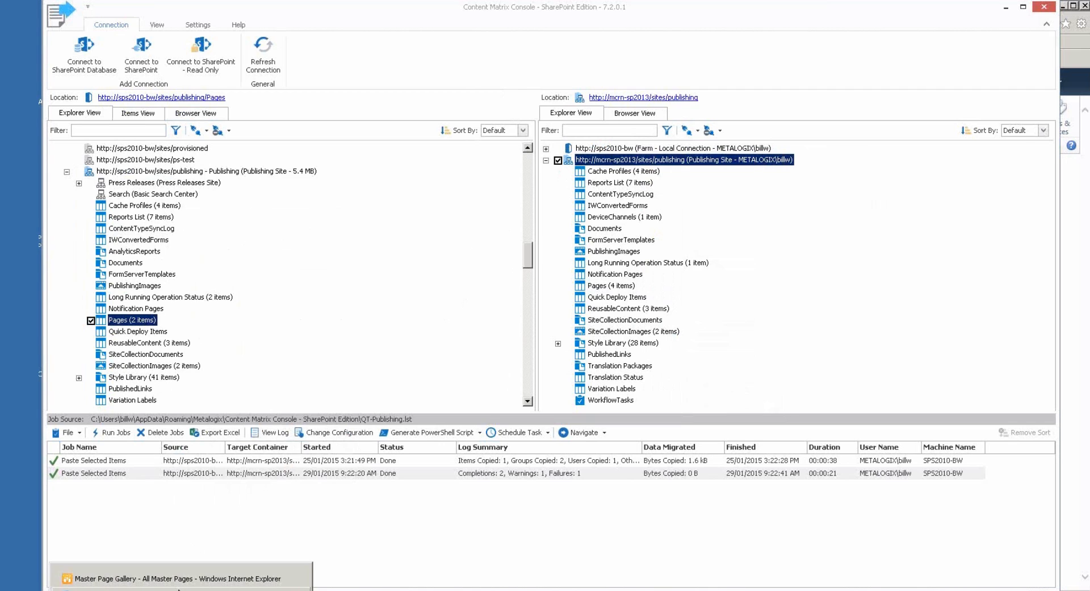
left_click(181, 579)
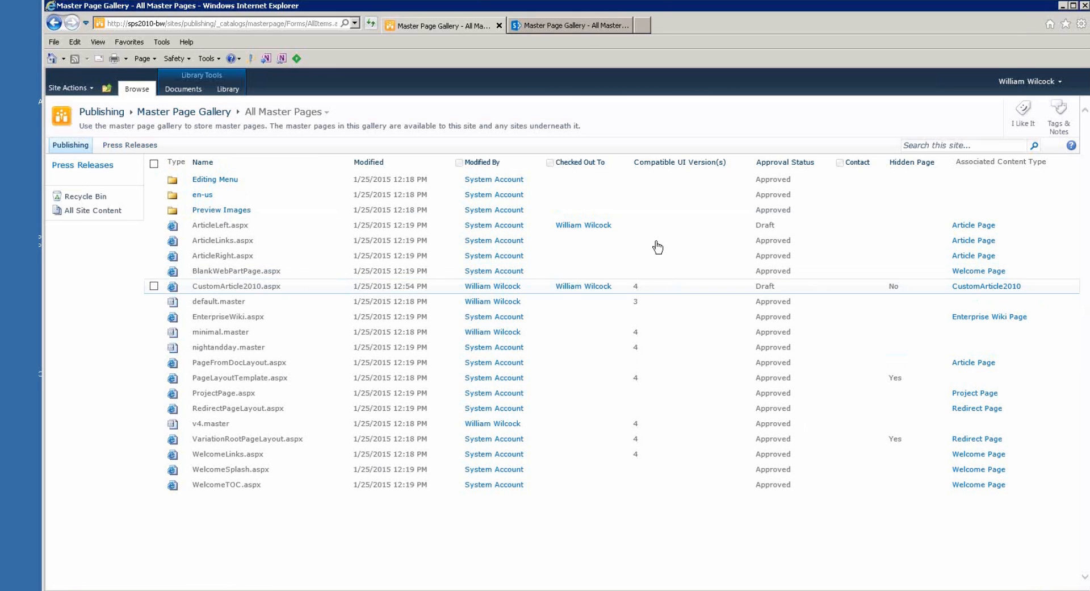
left_click(575, 31)
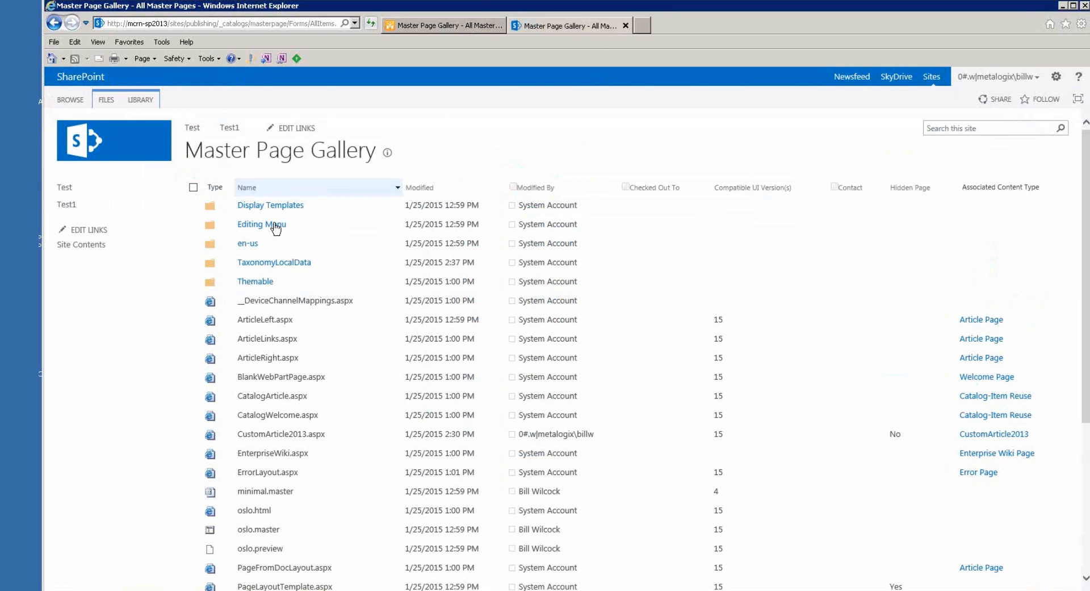
left_click(354, 436)
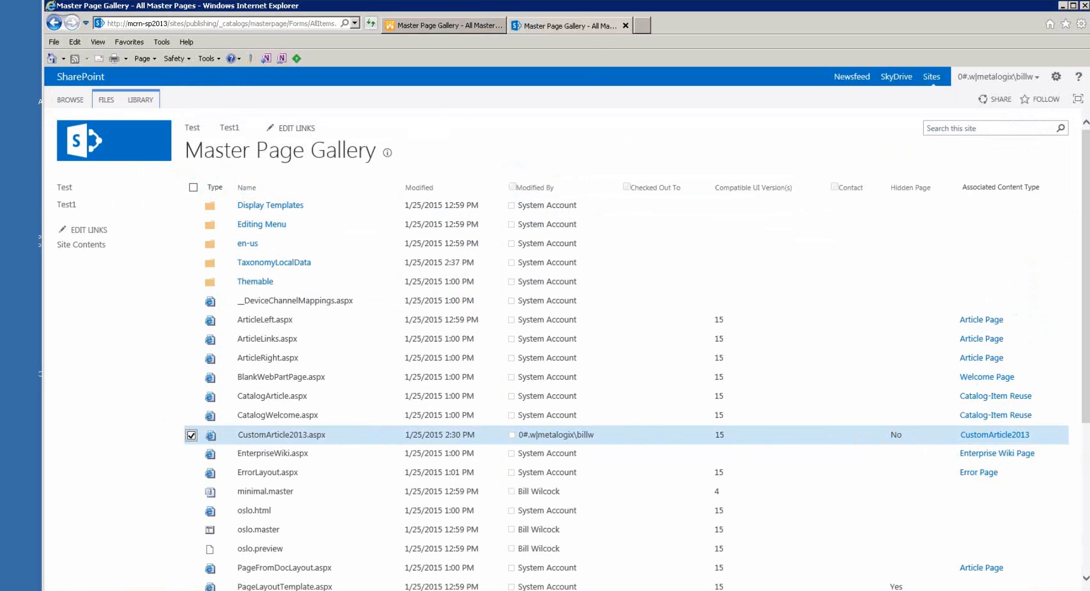
Return to Content Matrix Console and examine the 29/01/2015 job's log details for the failed CustomArticle2010.aspx copy, closing the log when done.
left_click(121, 590)
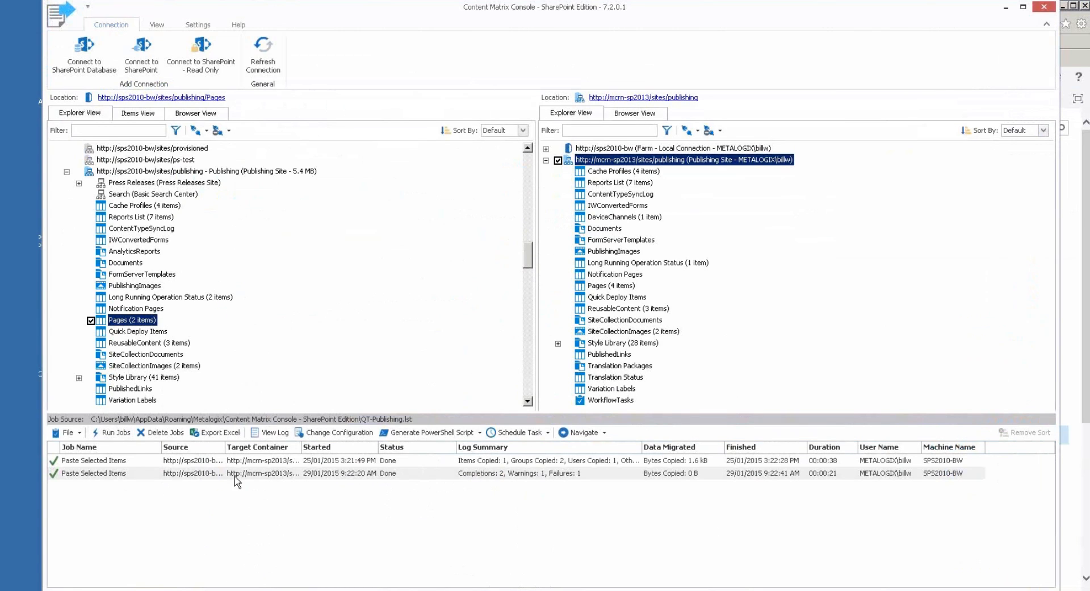
left_click(239, 474)
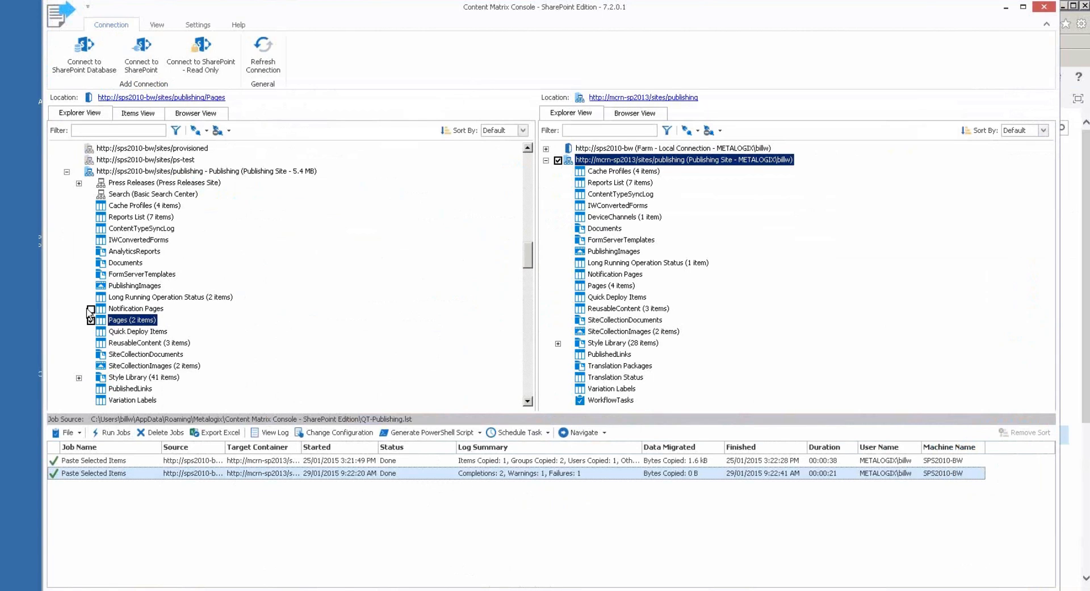
double_click(210, 475)
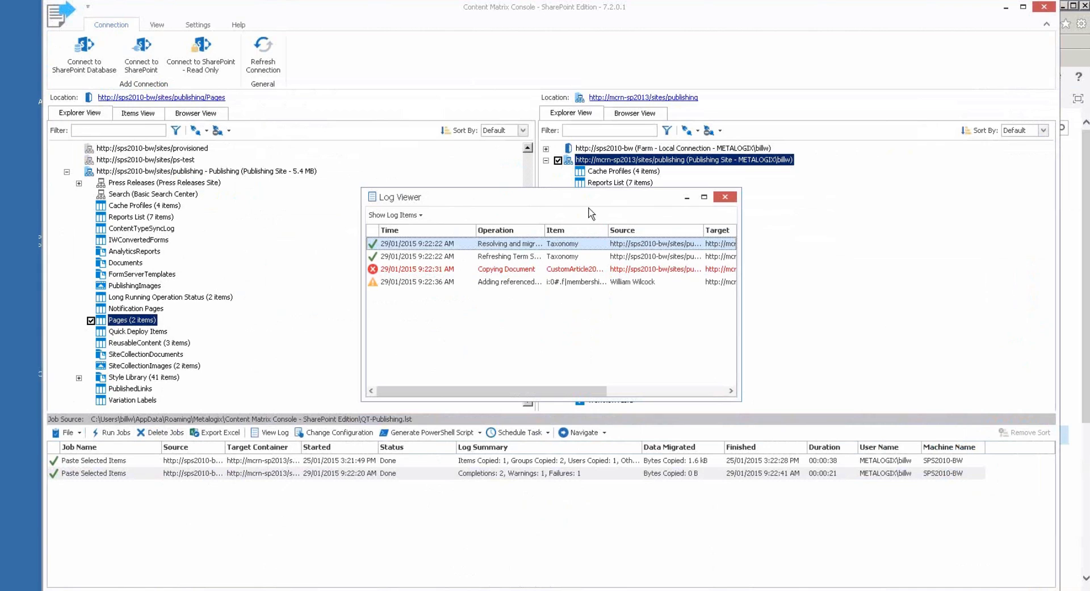
left_click_drag(580, 198, 523, 208)
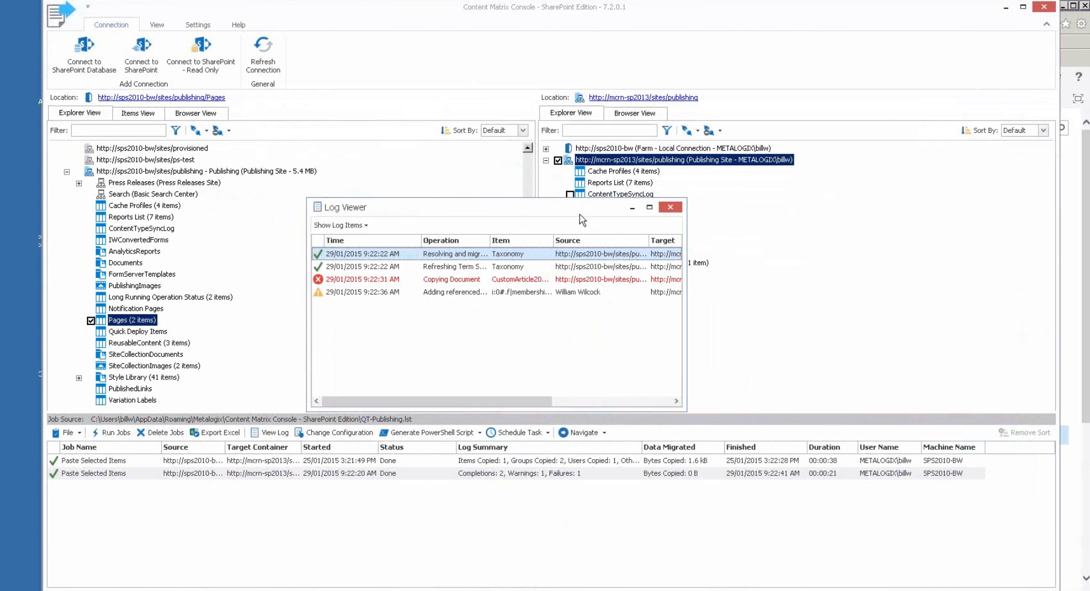
double_click(516, 279)
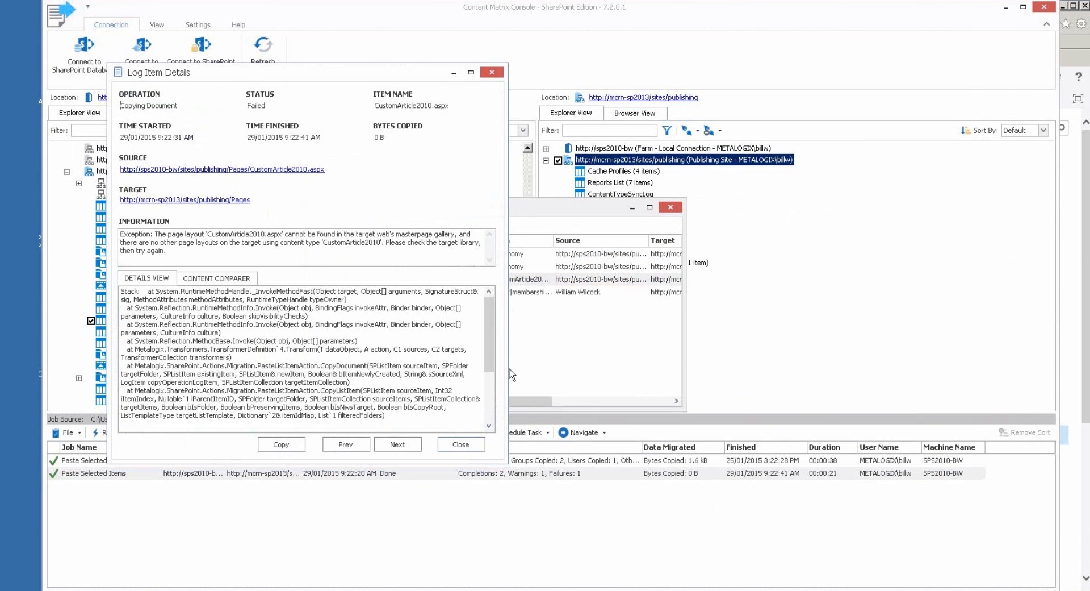
left_click_drag(508, 366, 623, 364)
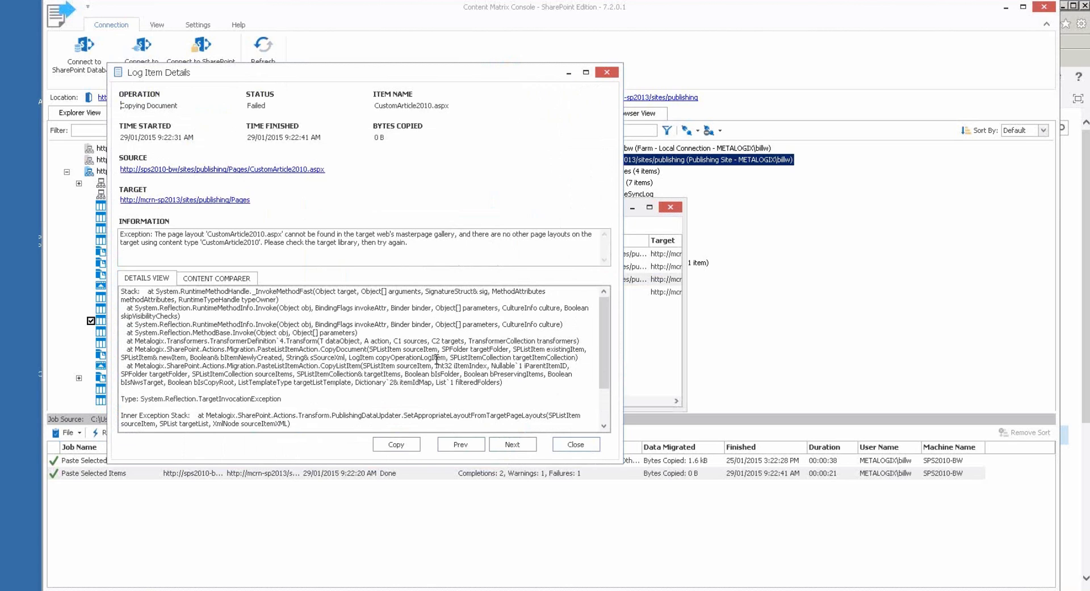
left_click(576, 444)
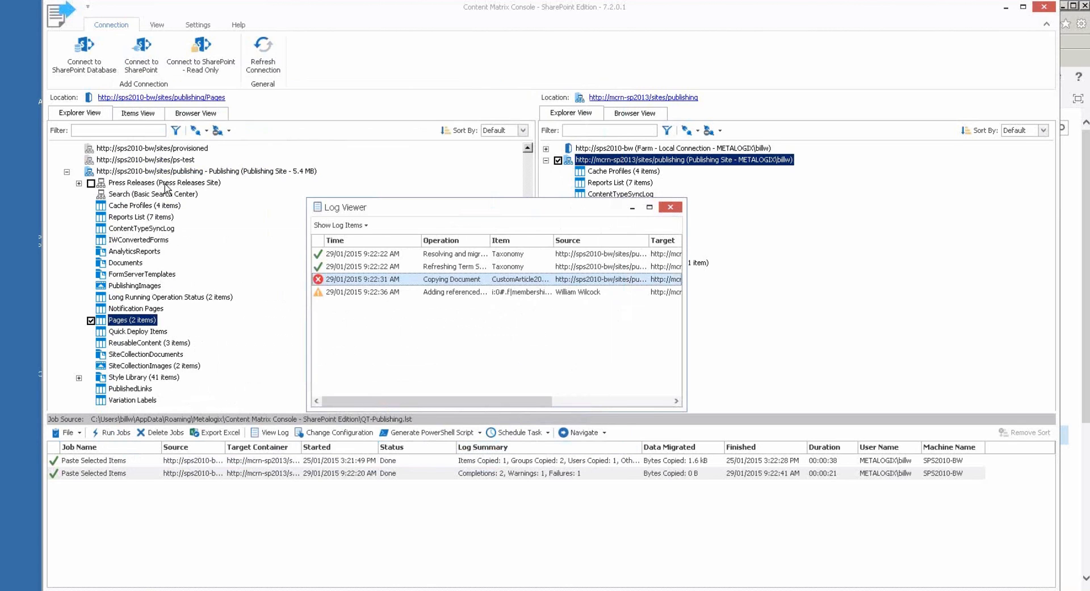
left_click(671, 207)
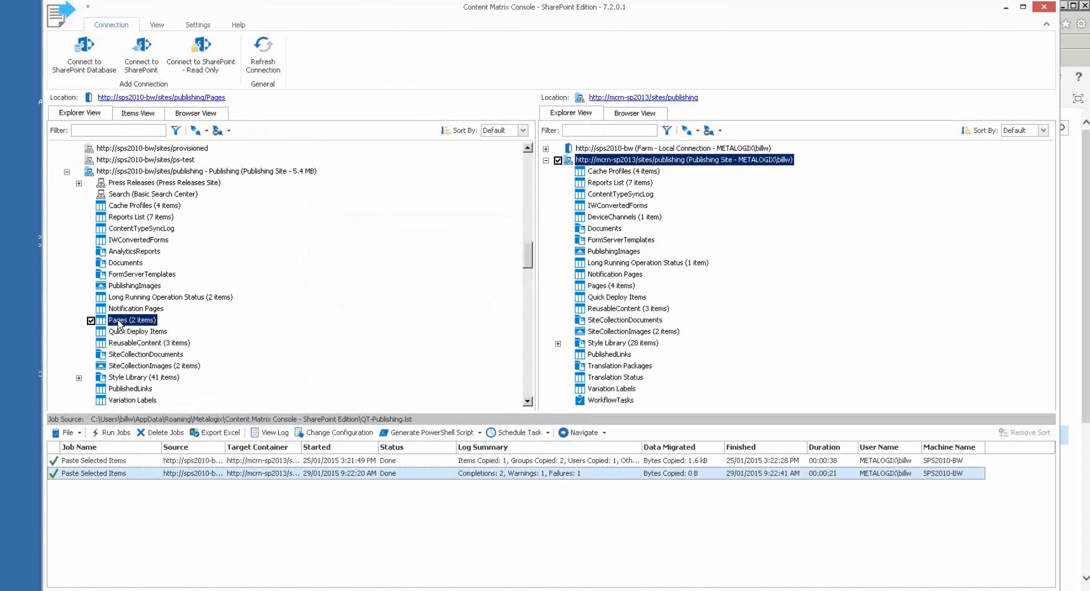
Copy the source publishing site and open the Master Page Gallery paste configuration for the mcrn-sp2013 publishing site.
right_click(166, 171)
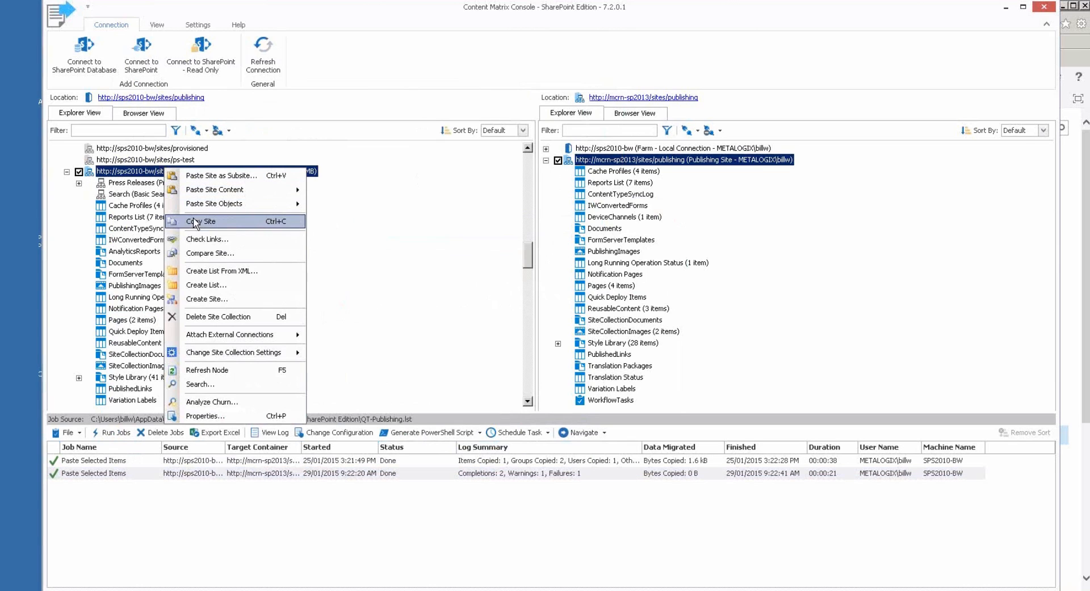
left_click(132, 175)
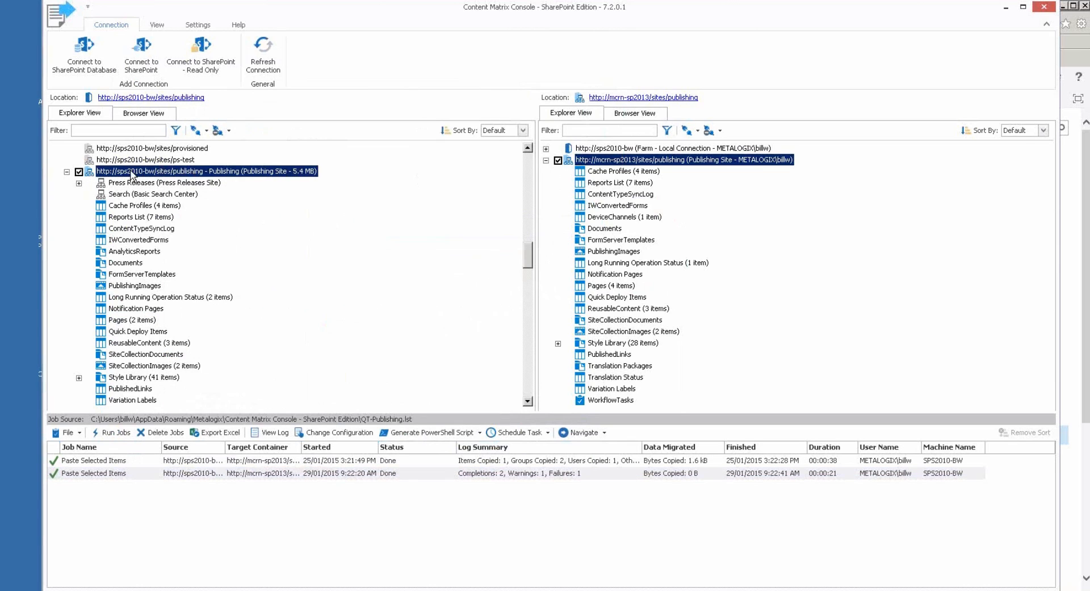
right_click(200, 175)
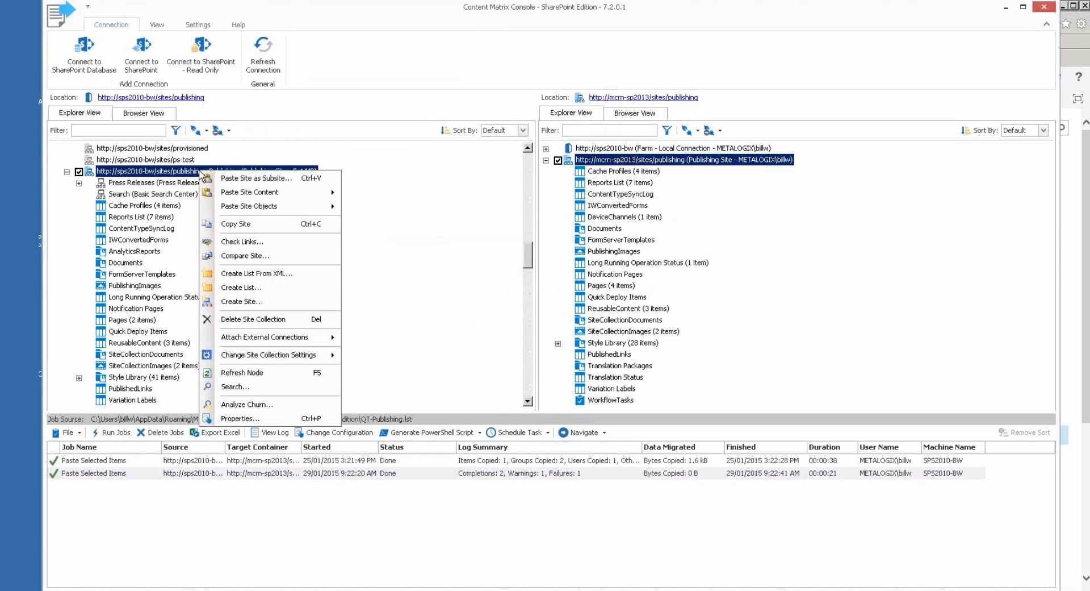
left_click(270, 210)
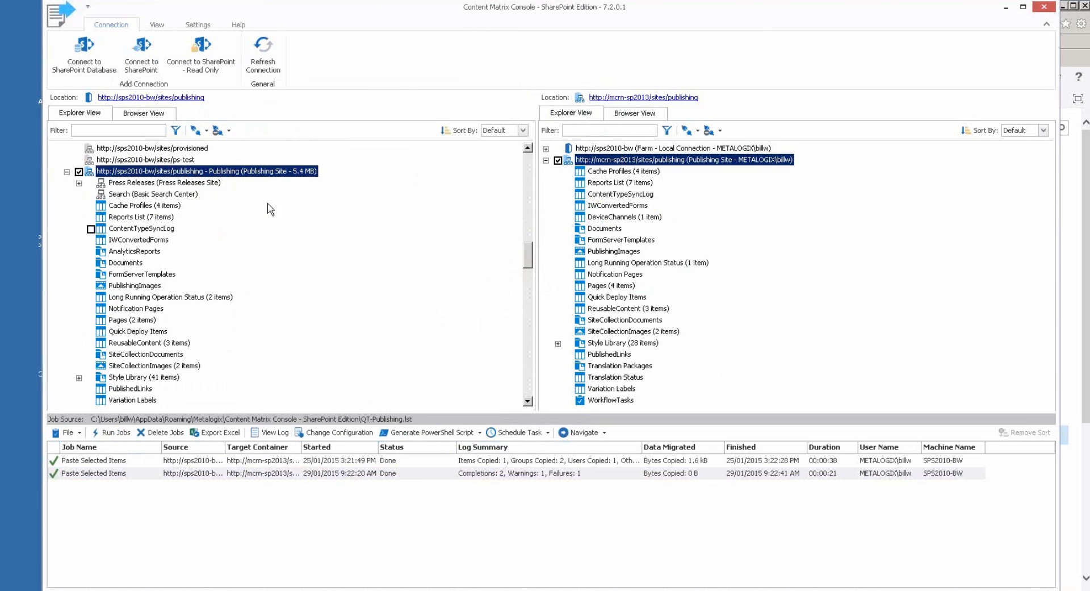
right_click(633, 161)
mouse_move(688, 195)
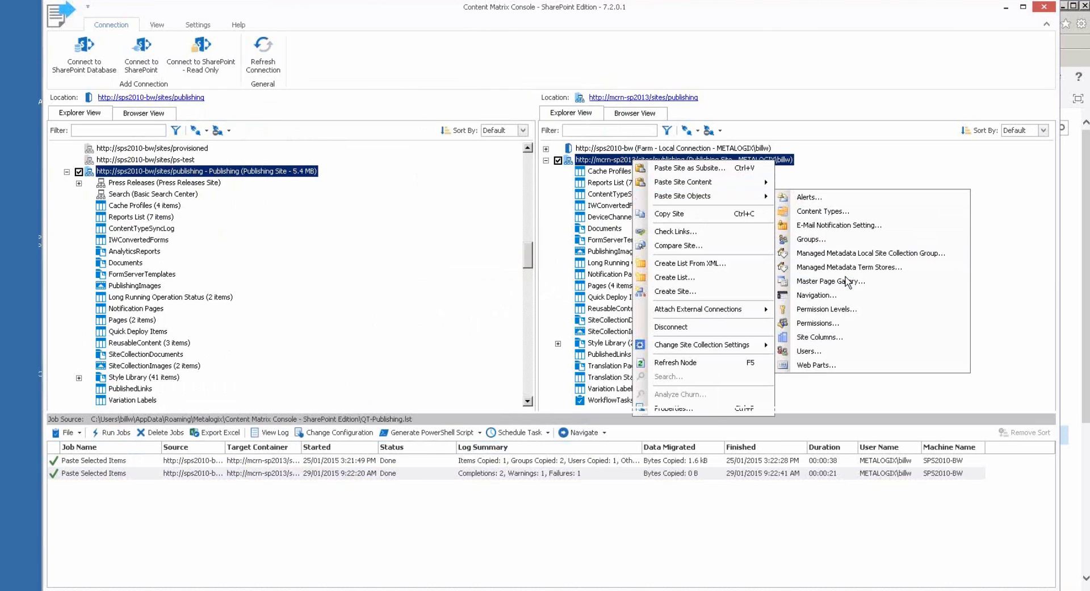
left_click(848, 281)
Limit the master page gallery copy to page layouts, excluding master pages, other resources and link correction, and cancel the configuration.
left_click(427, 215)
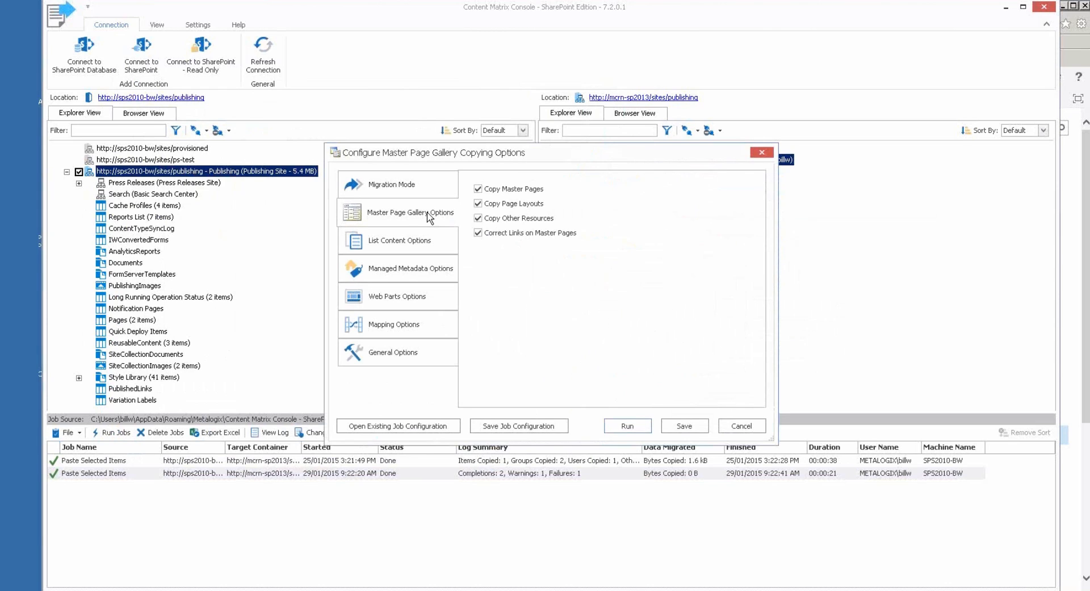
left_click(477, 189)
left_click(478, 218)
left_click(477, 232)
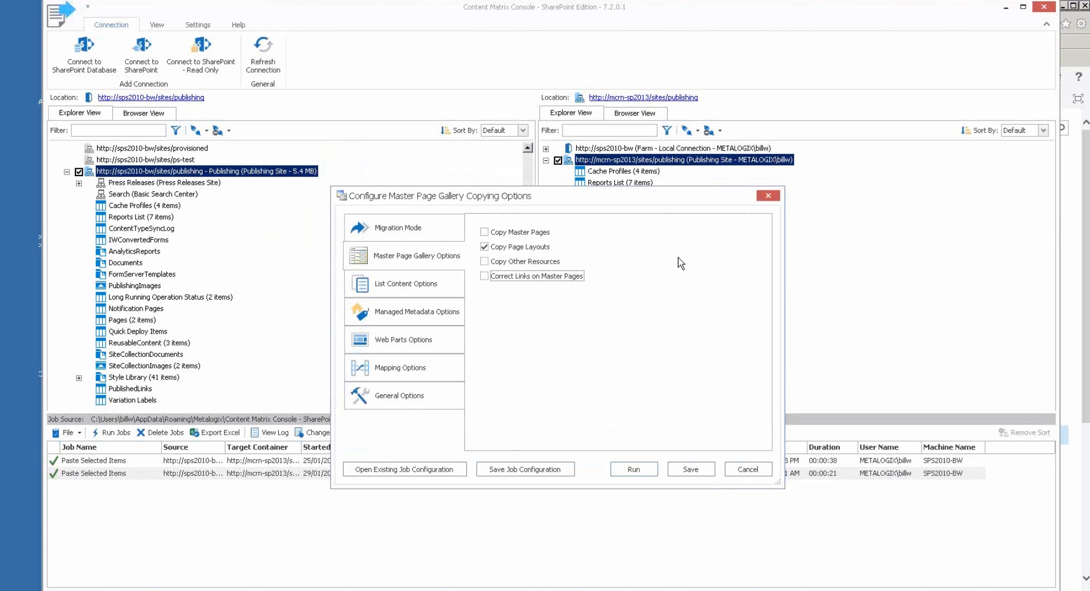
left_click(736, 471)
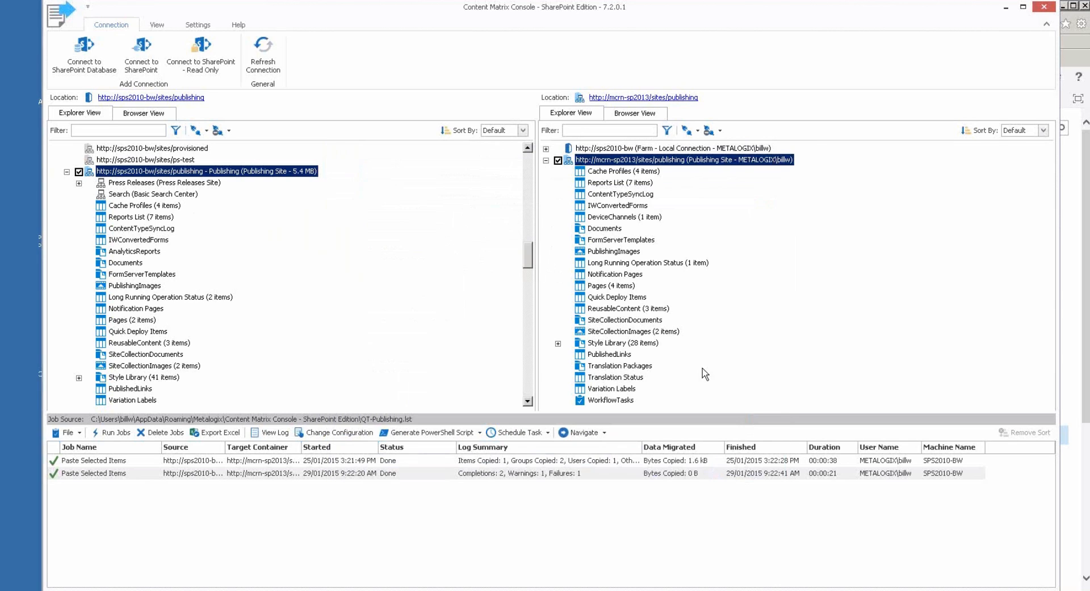
Copy the source publishing site and open the site collection paste configuration for the sps2010-bw farm.
right_click(179, 174)
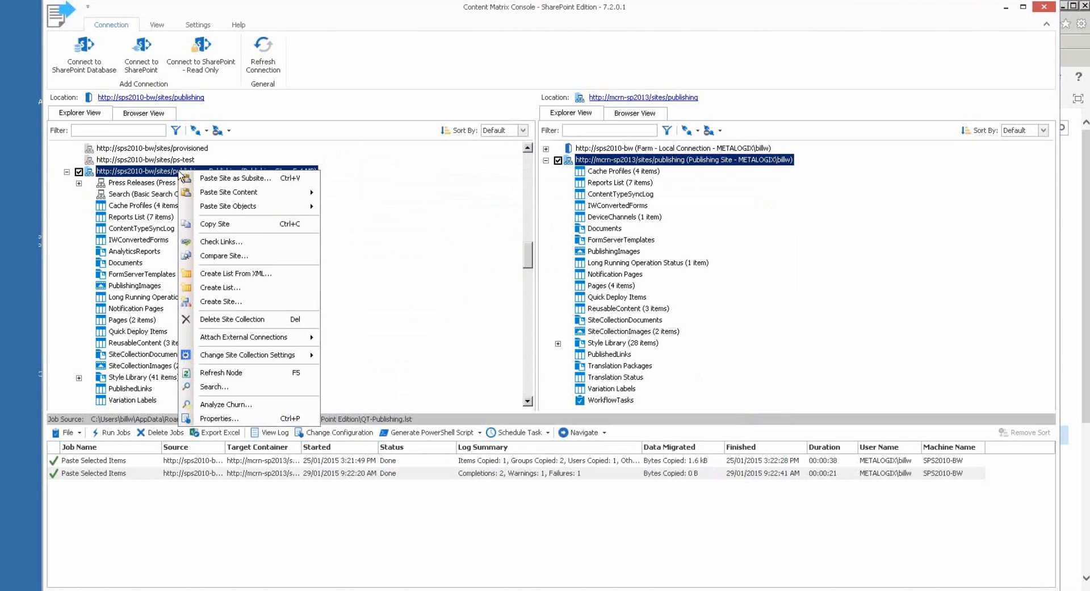
left_click(243, 223)
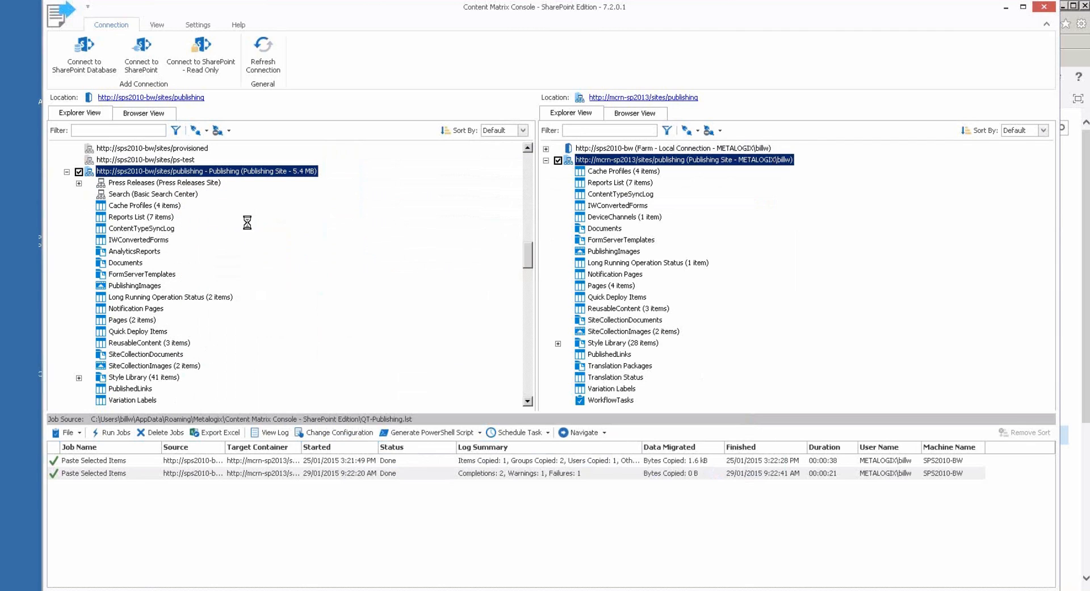
right_click(652, 149)
mouse_move(705, 157)
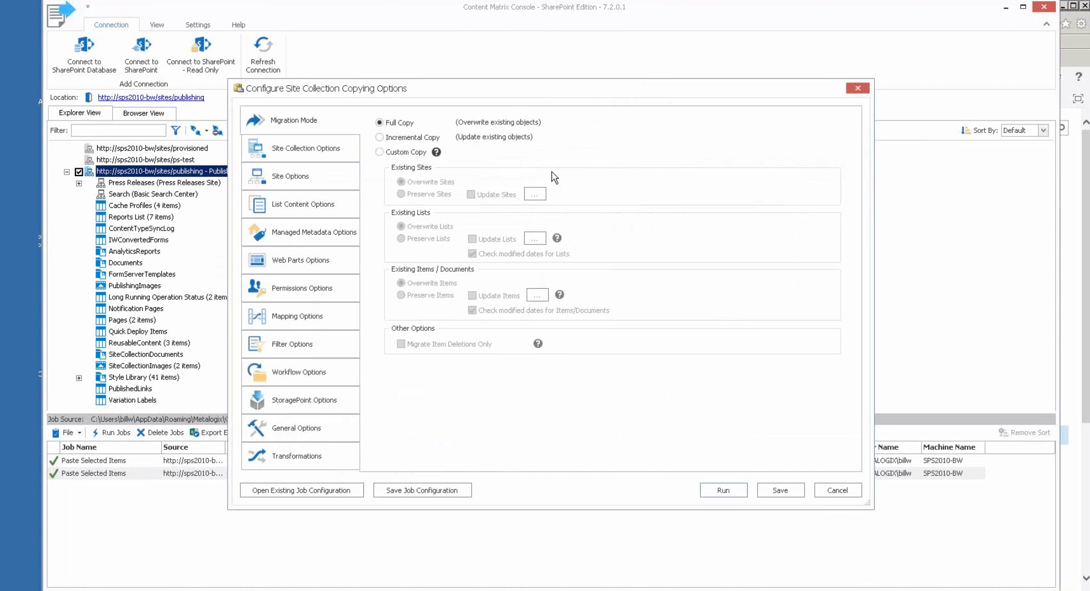
Enable copying the master page gallery in the site collection options, review its gallery copy options, and cancel the configuration.
left_click(326, 150)
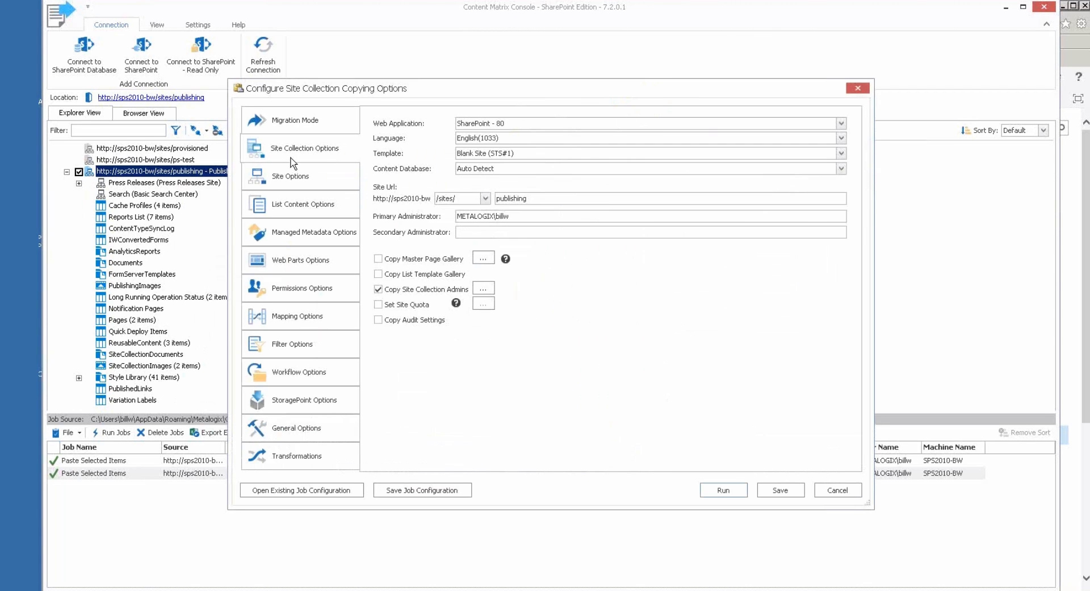
left_click(379, 259)
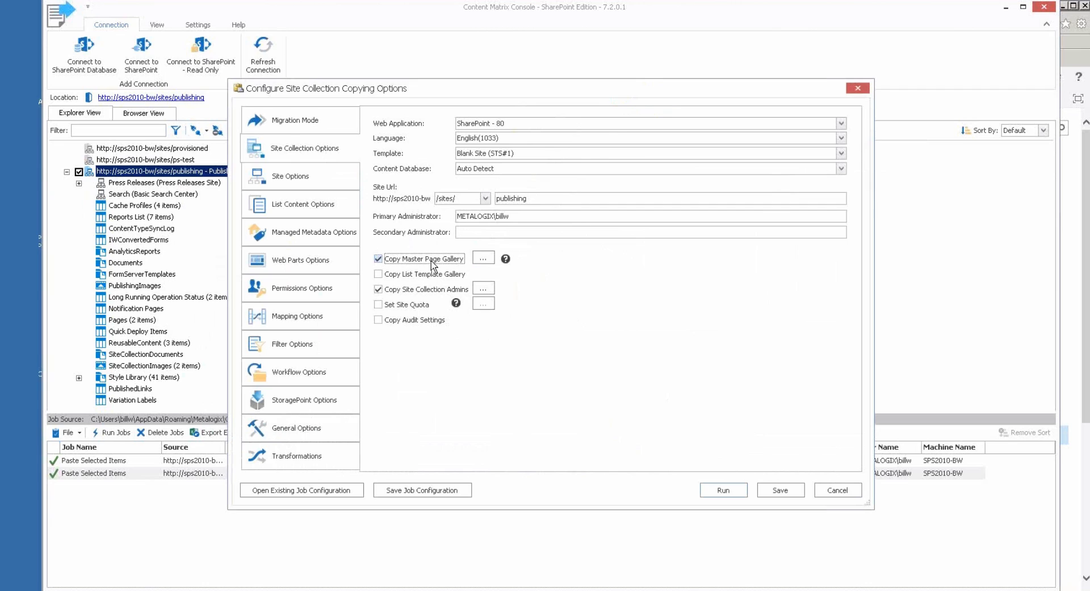
left_click(484, 258)
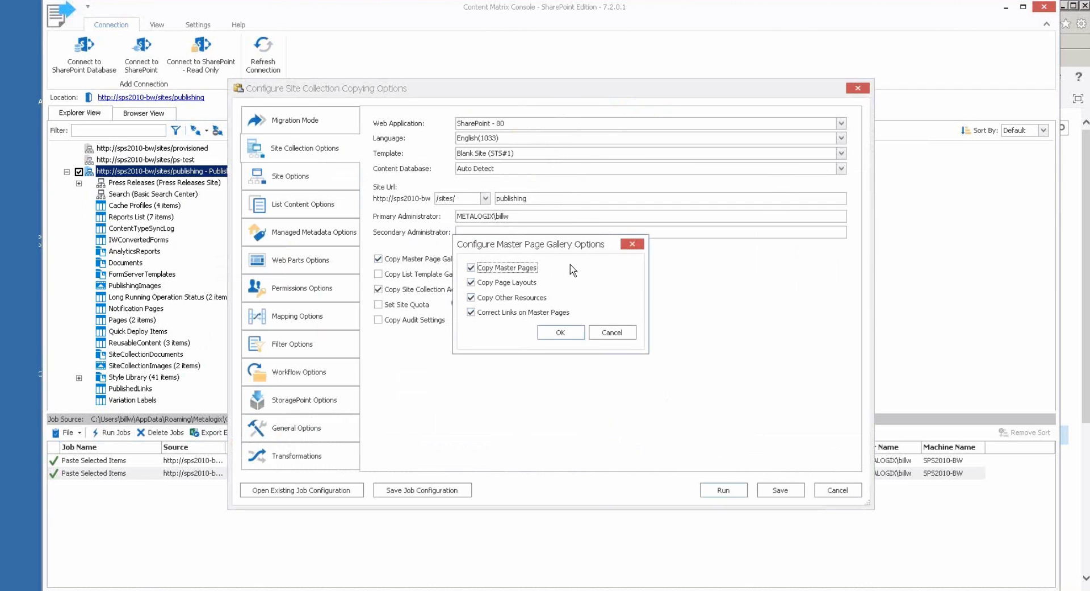
left_click(613, 333)
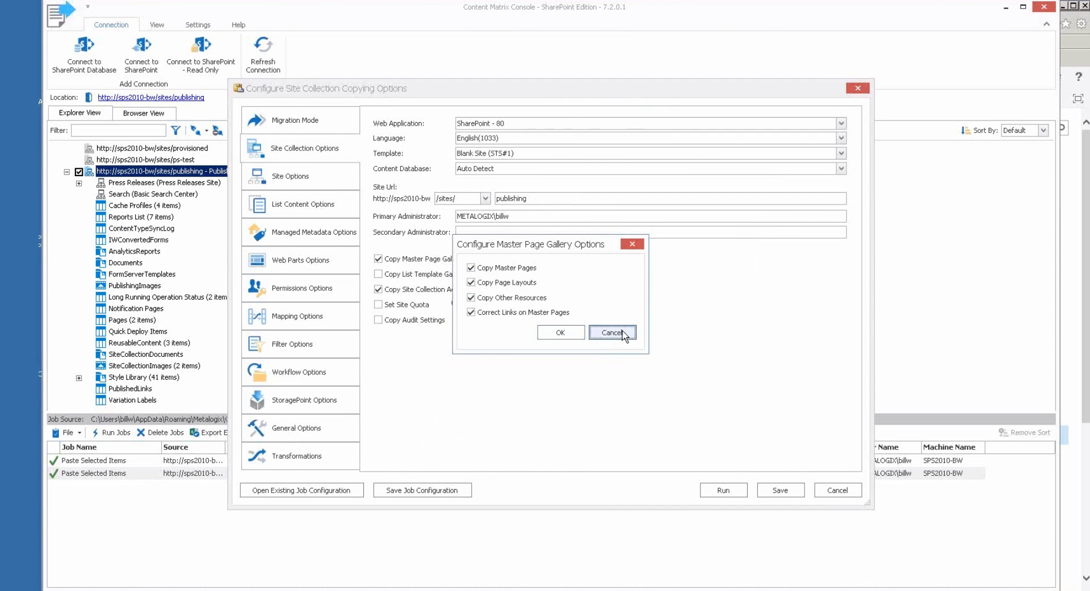
left_click(858, 90)
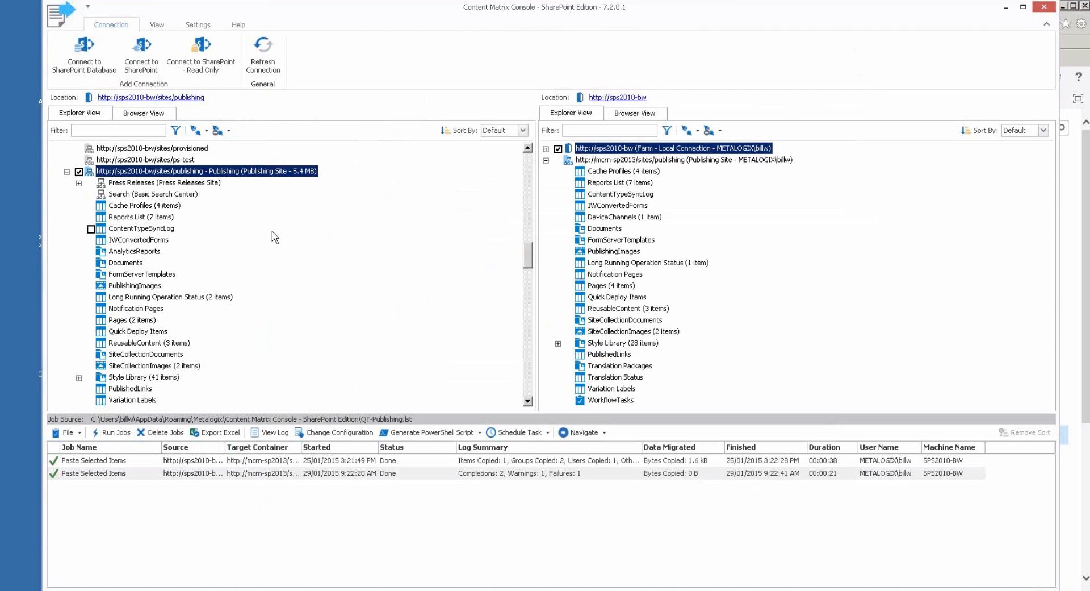
Review the transformation options of the 25/01/2015 job, cancel its configuration, and check the Advanced Mode setting.
left_click(269, 463)
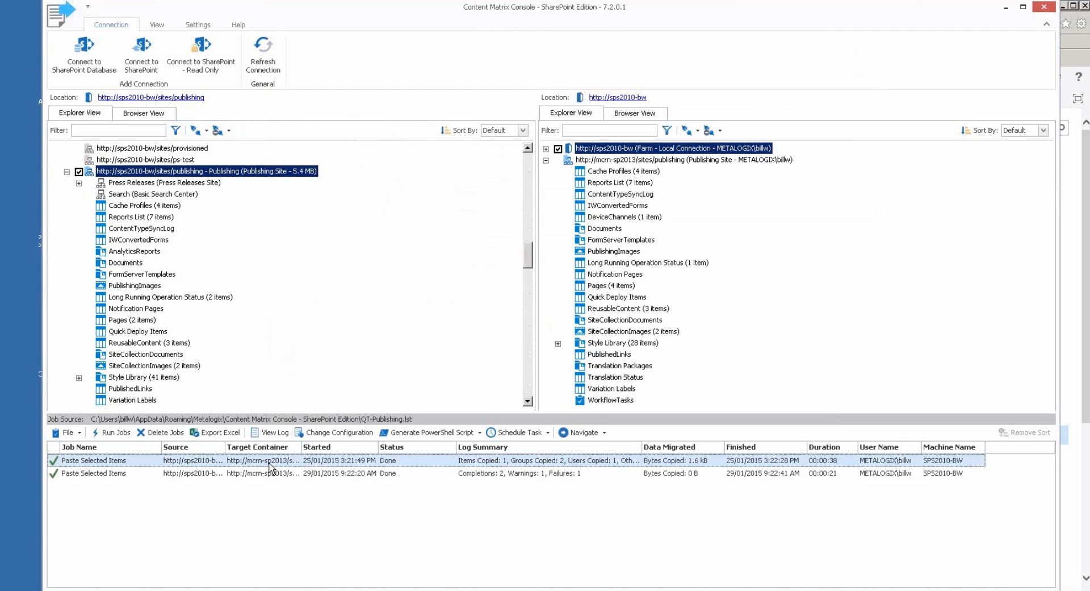
left_click(353, 434)
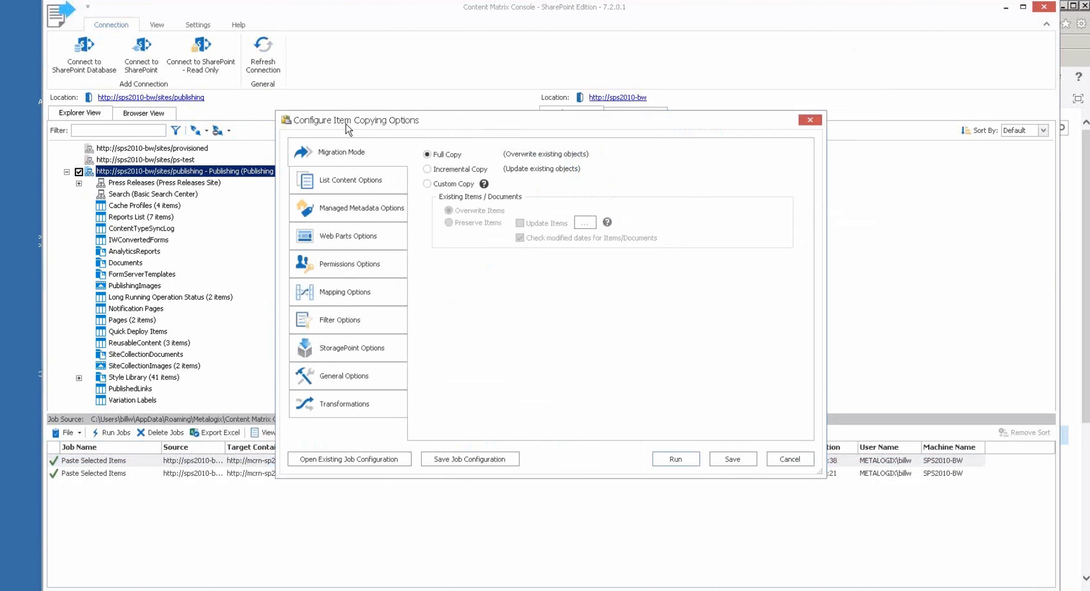
left_click_drag(346, 124, 246, 191)
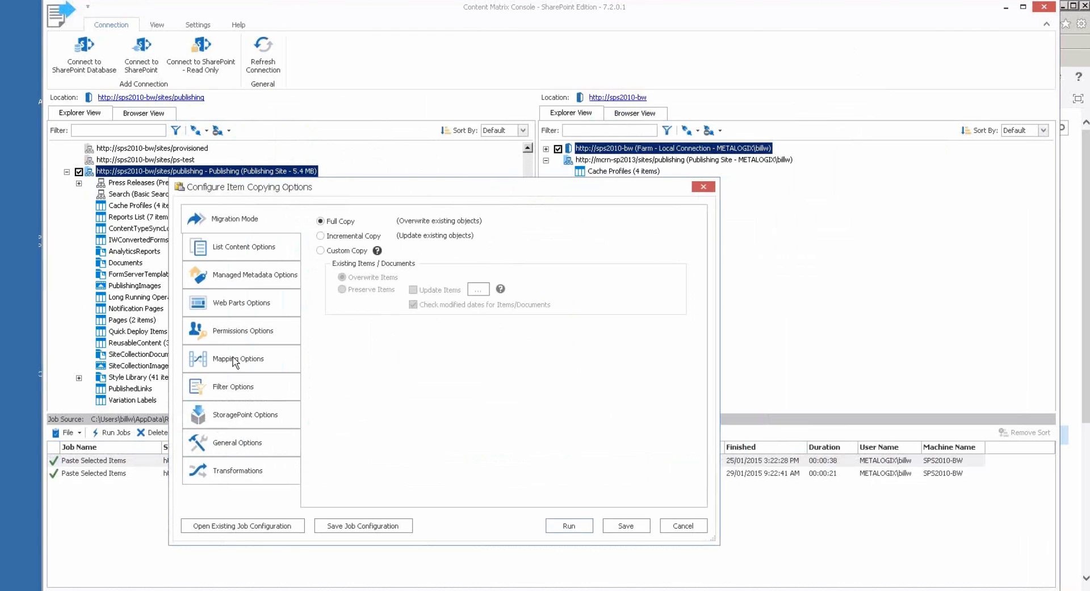
left_click(234, 473)
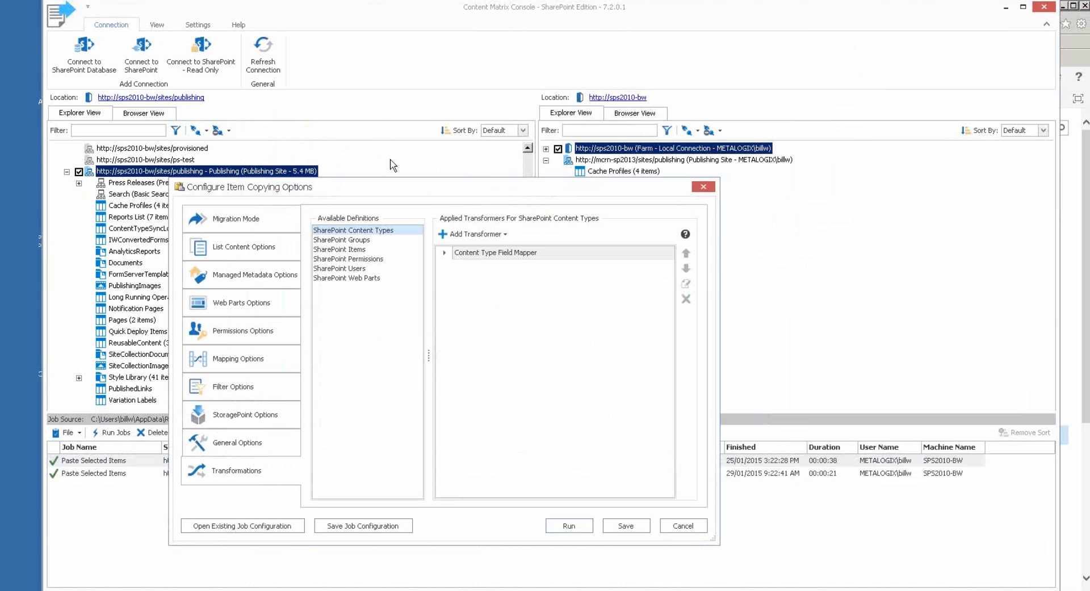
left_click(695, 528)
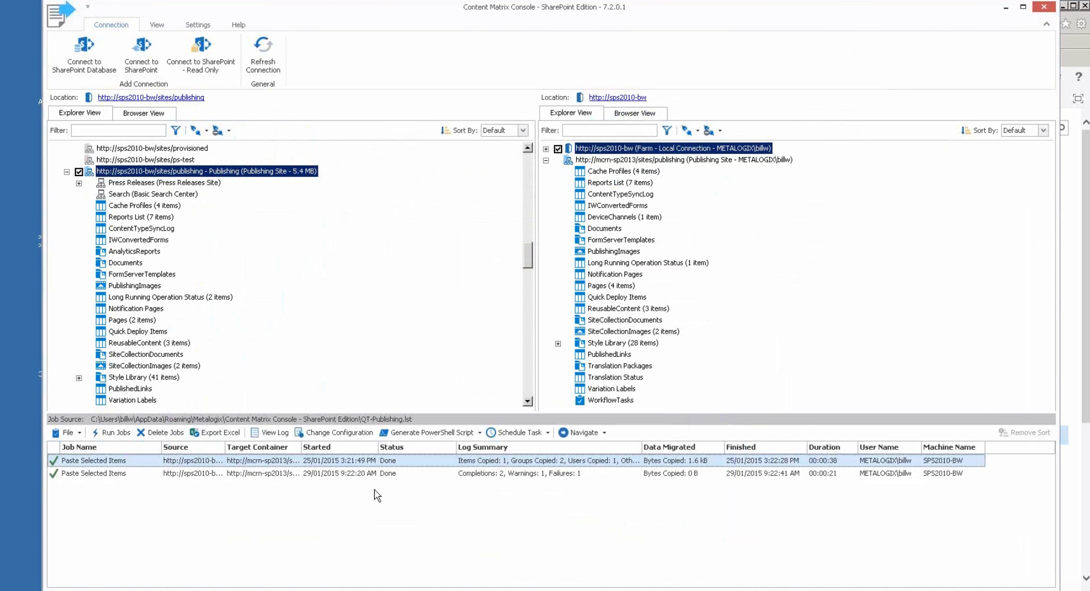
left_click(200, 26)
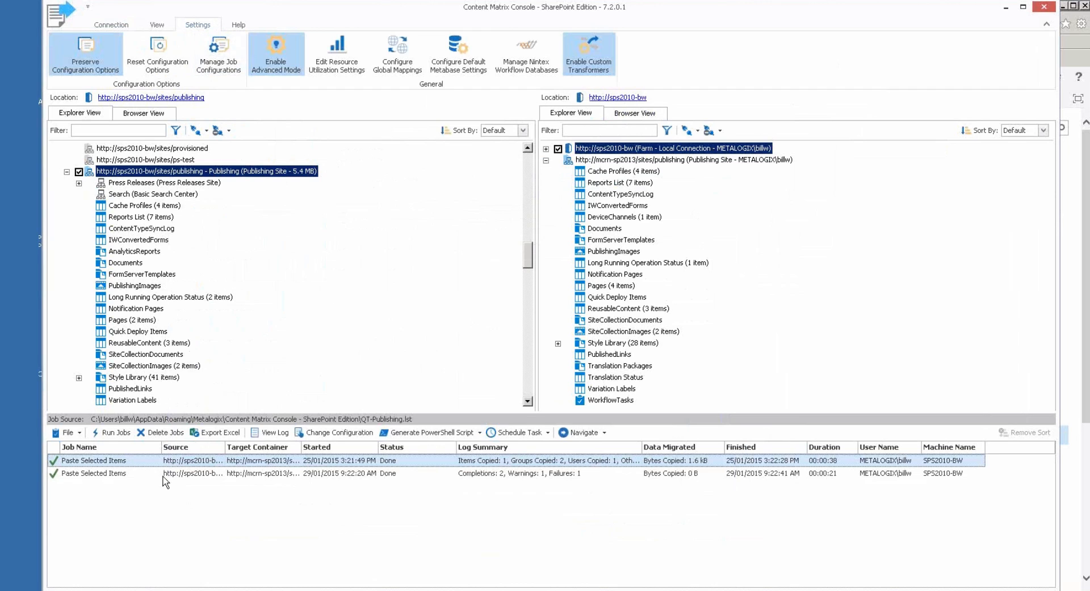
left_click(275, 59)
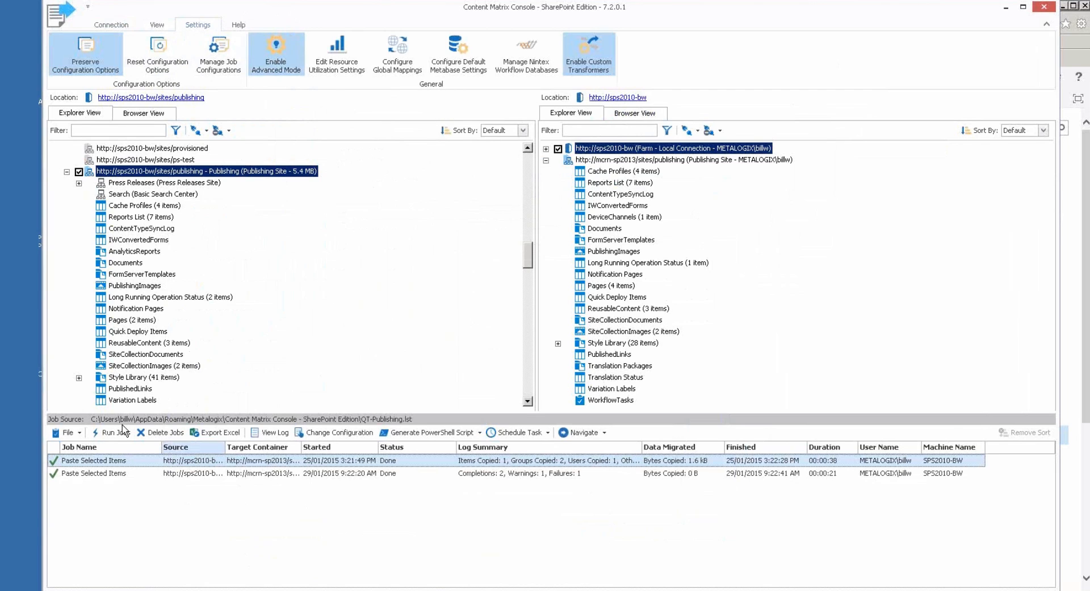
Select CustomArticle2010.aspx in the source Pages library, and the Pages library of the mcrn-sp2013 publishing site as the target.
left_click(120, 320)
left_click(143, 115)
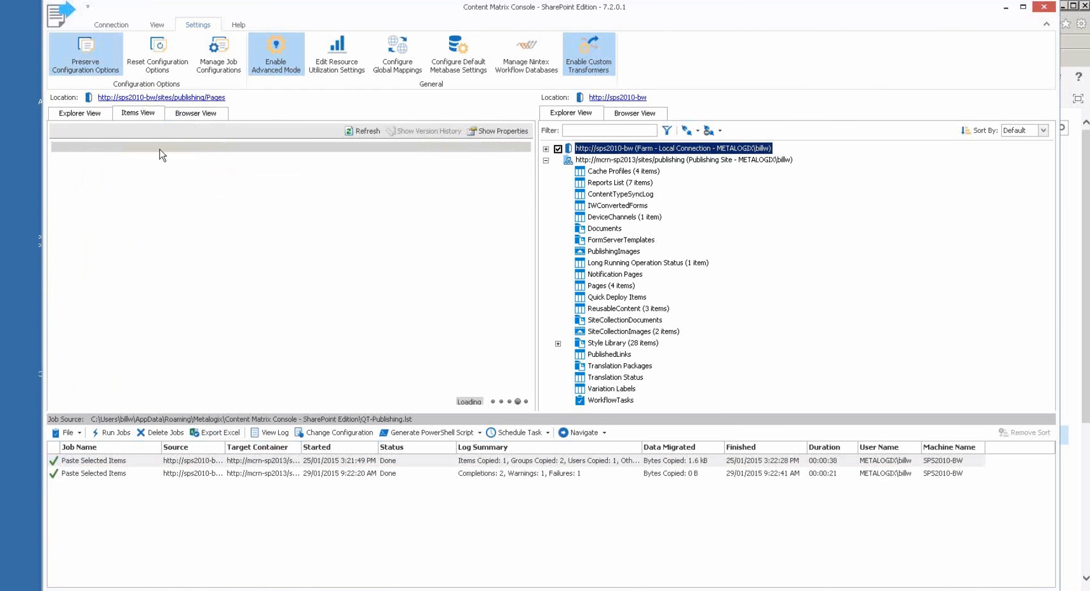
left_click(167, 171)
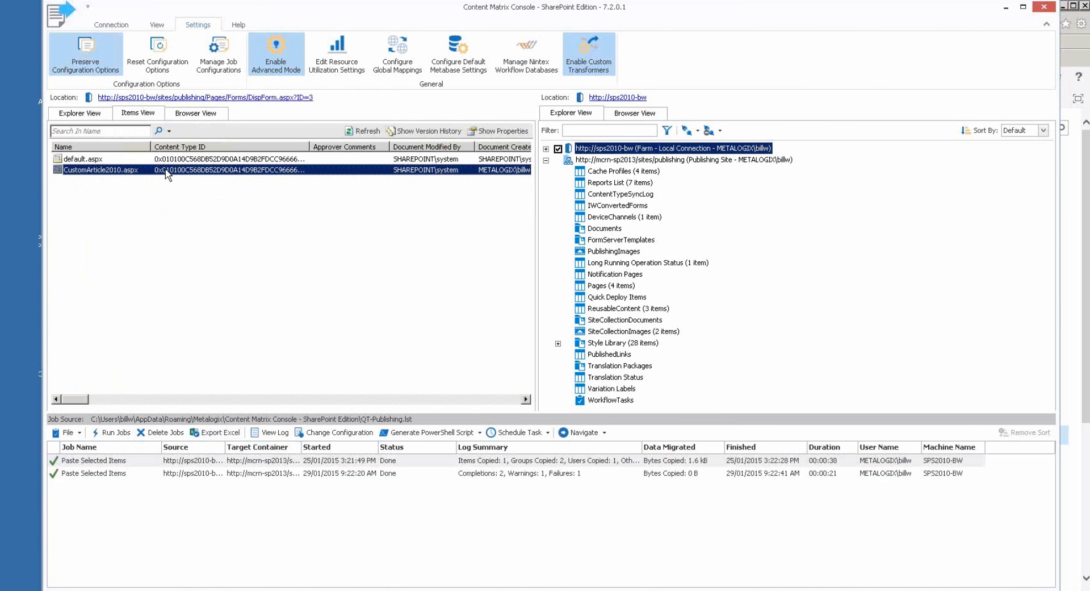
right_click(195, 174)
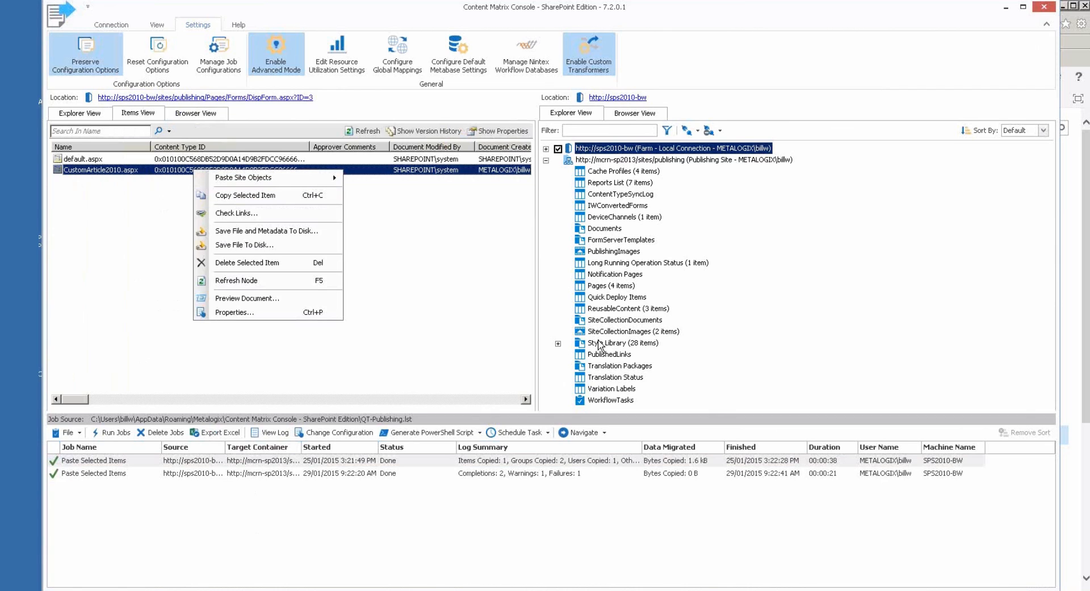
left_click(610, 286)
right_click(617, 285)
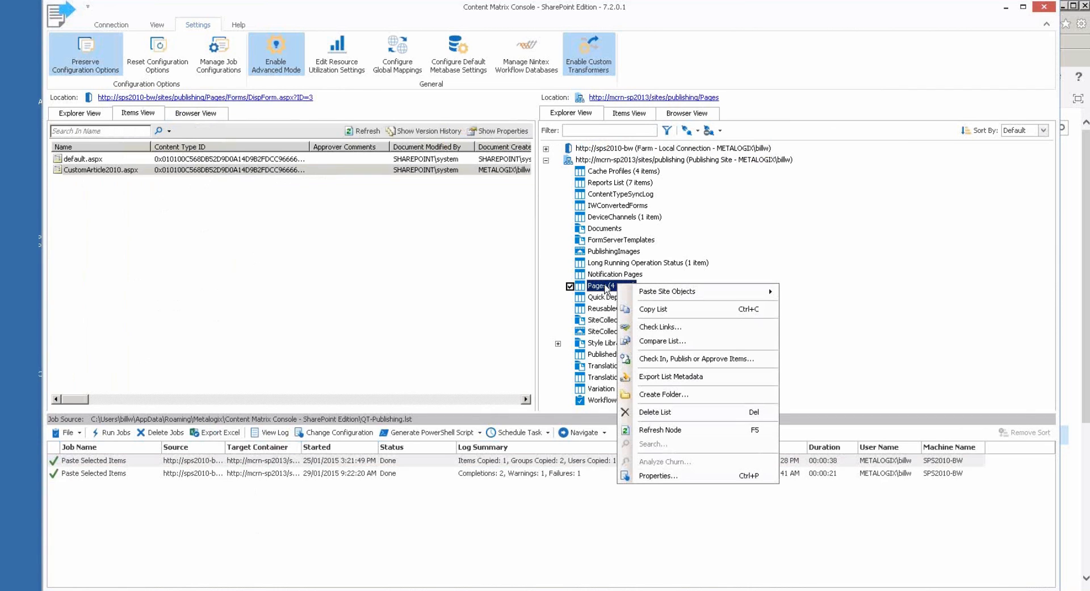
Reopen the 25/01/2015 job's configuration, widen it, and select the Invoke PowerShell Script transformer applied to SharePoint Items.
left_click(336, 463)
left_click(334, 431)
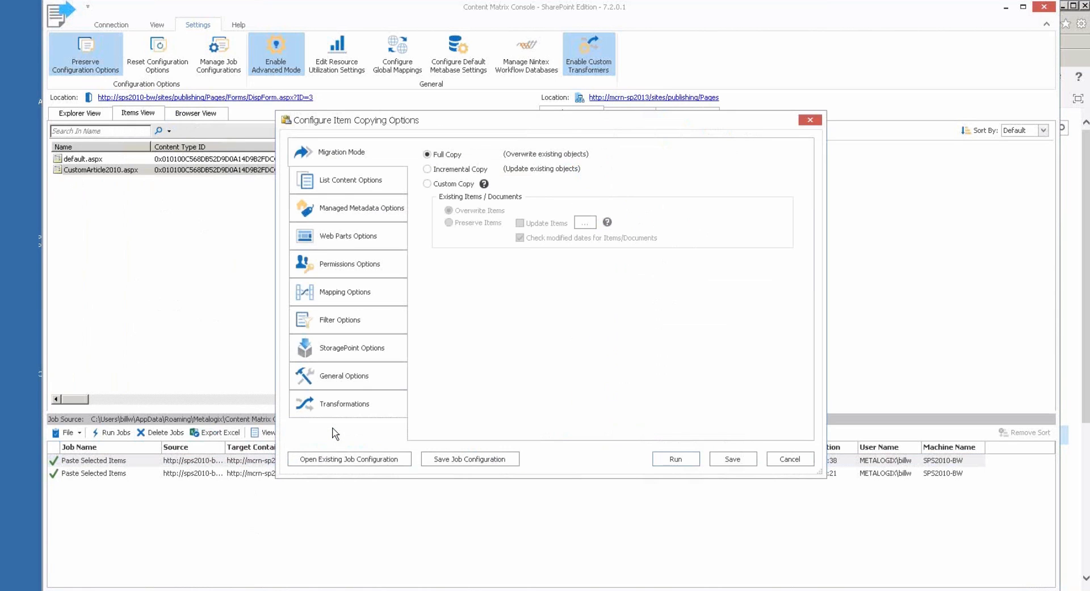
left_click(335, 405)
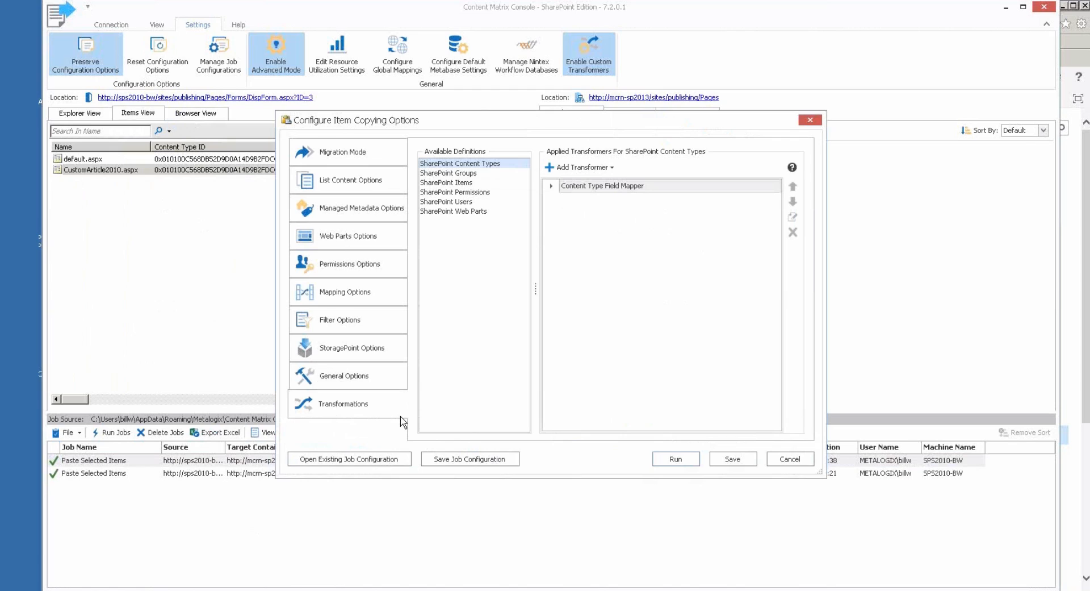
left_click(452, 182)
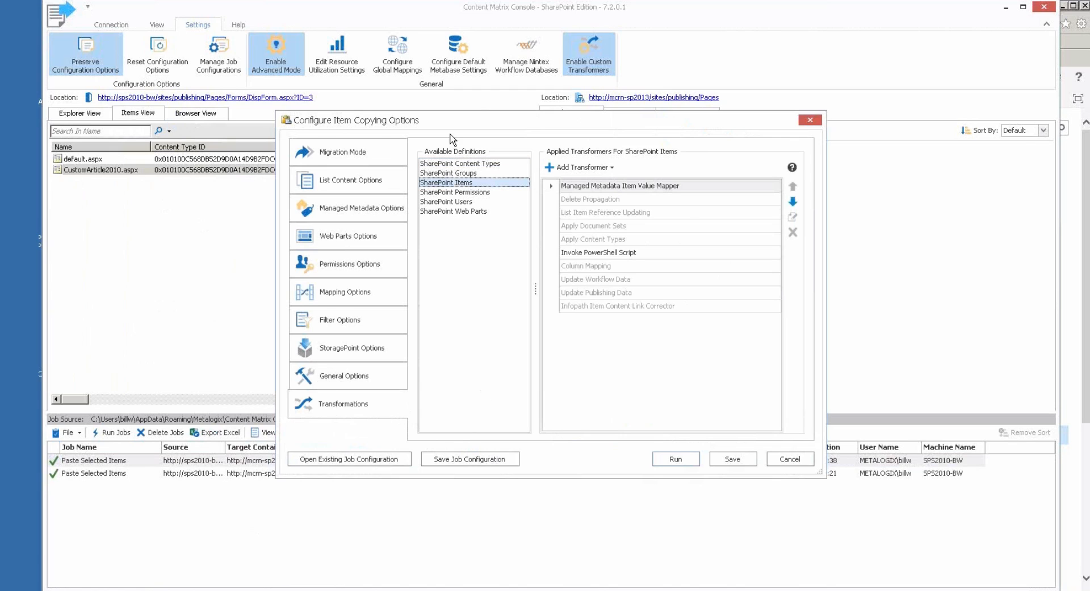
left_click_drag(443, 126, 358, 130)
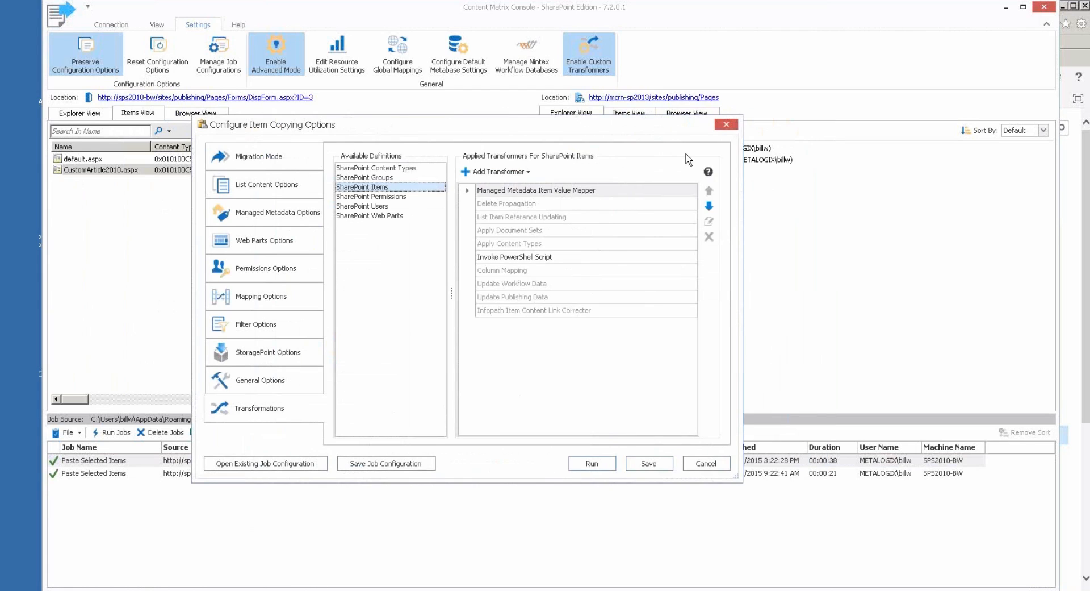
left_click_drag(742, 143, 988, 151)
left_click_drag(585, 131, 566, 180)
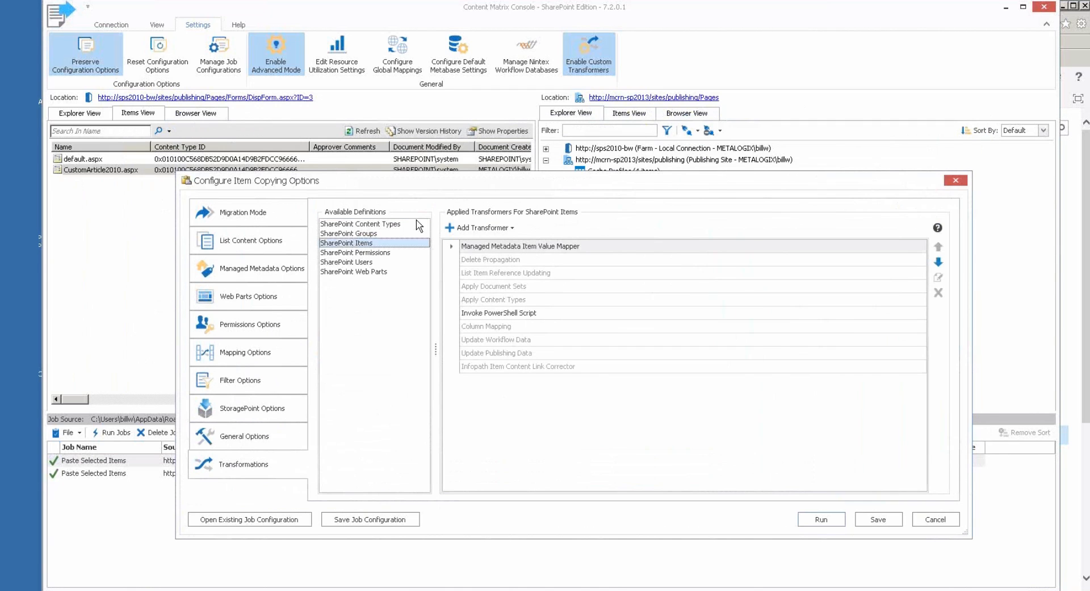
left_click(493, 313)
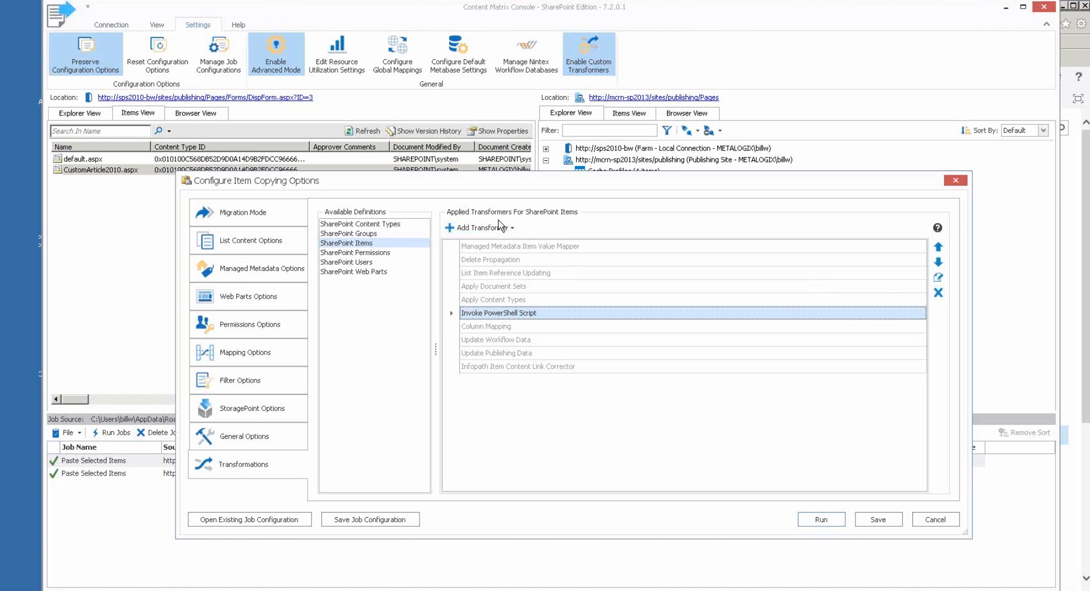
Open a new Invoke PowerShell Script transformer for SharePoint Items to view its configuration, and close it without adding it.
left_click(507, 229)
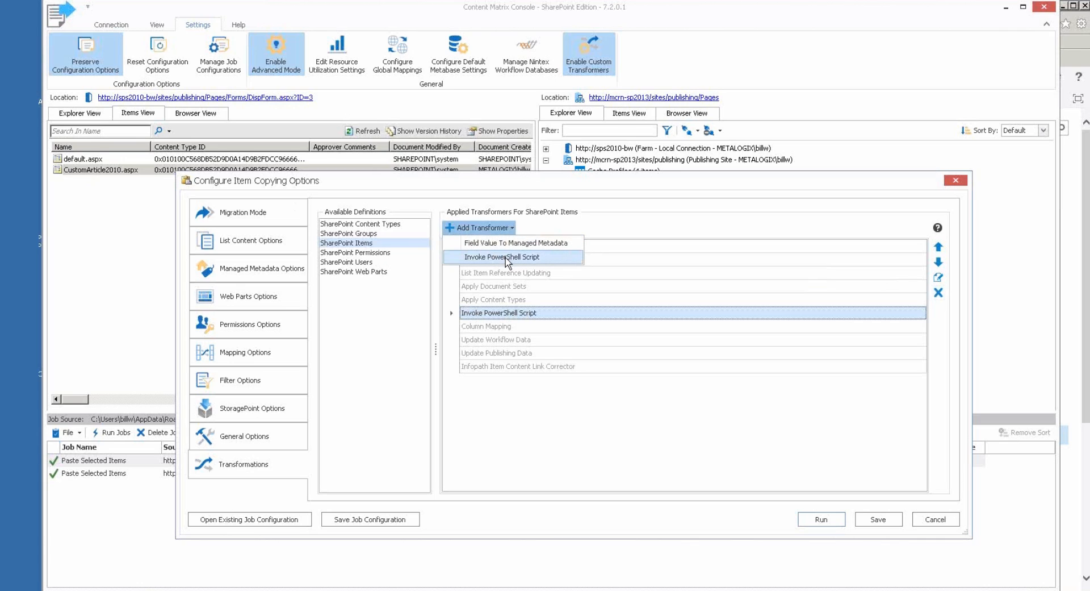
left_click(507, 258)
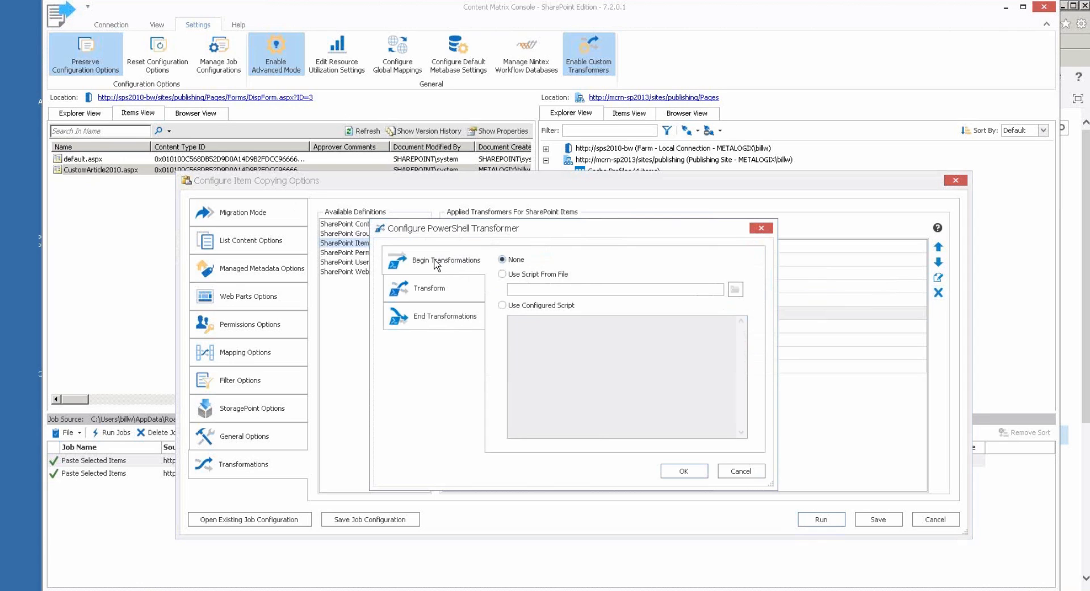
left_click(764, 228)
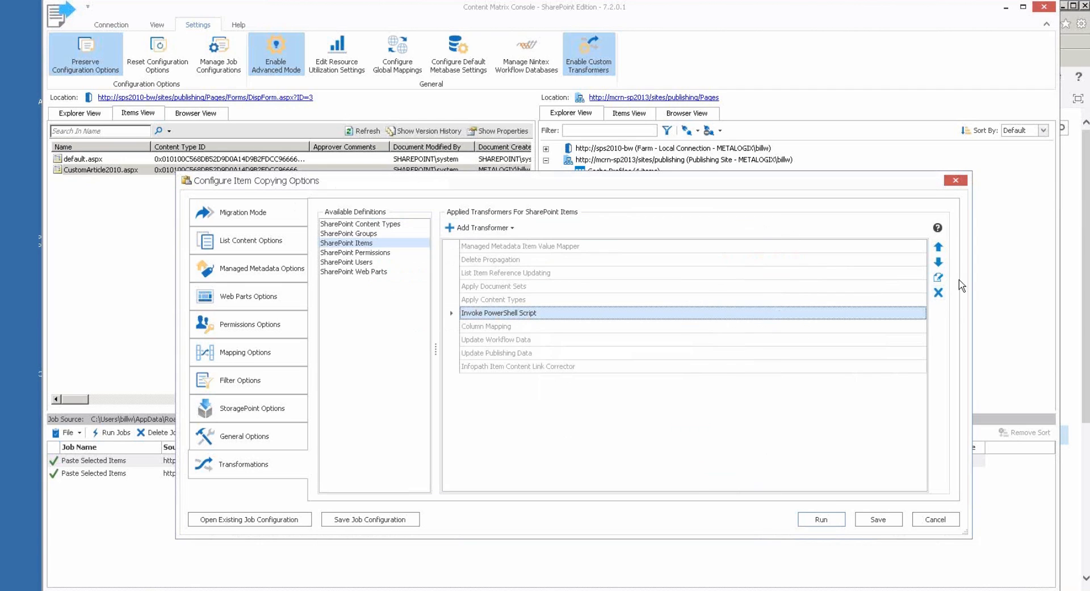
Open the existing Invoke PowerShell Script transformer and examine its transformation stages, ending on the Transform stage's configured script.
left_click(938, 278)
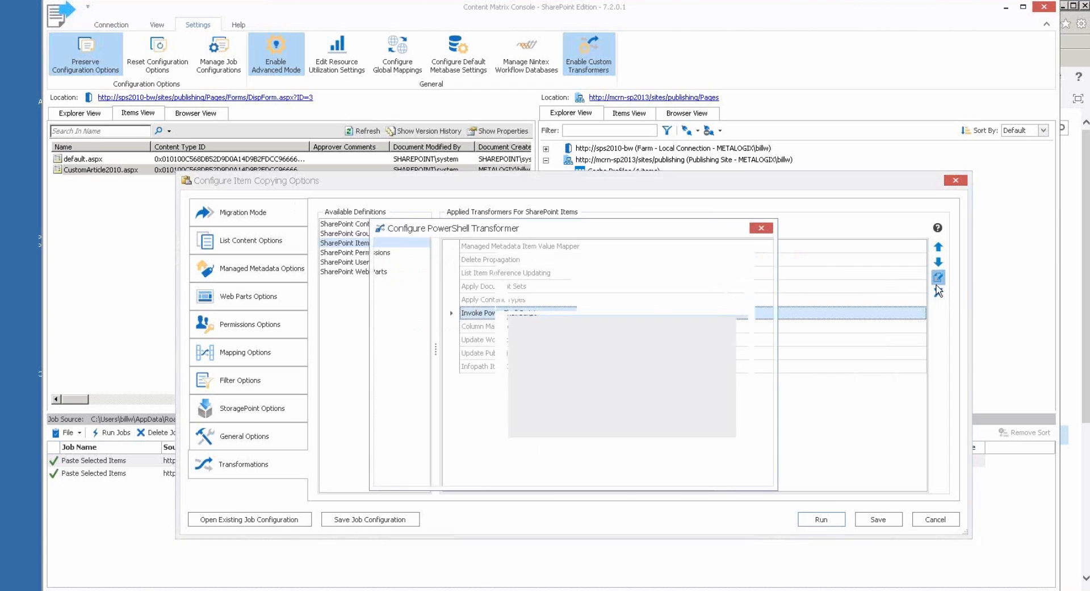
left_click_drag(594, 233, 557, 248)
left_click(408, 306)
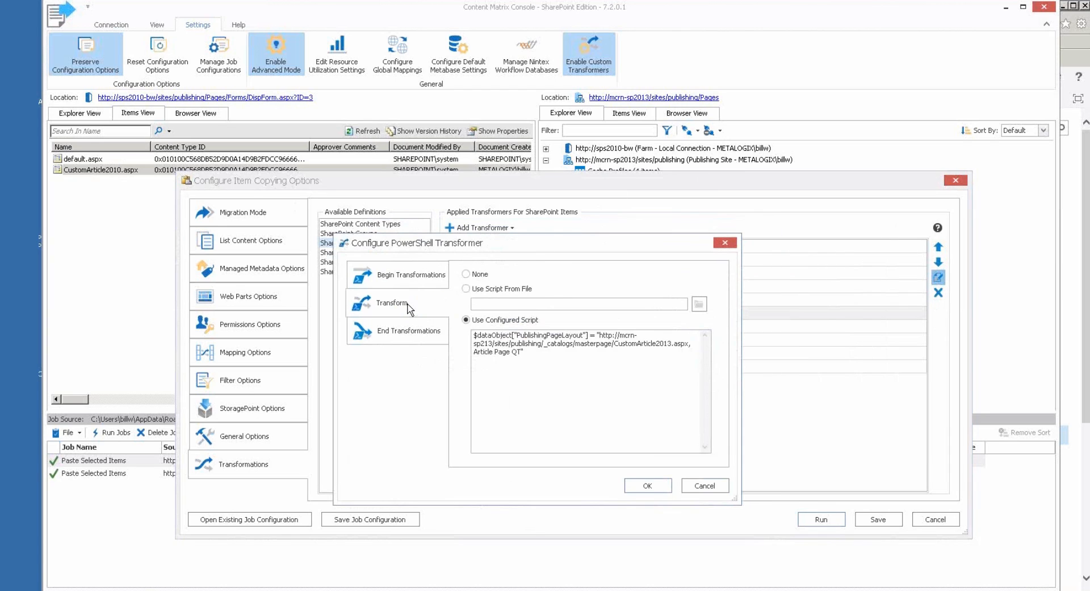
left_click(404, 275)
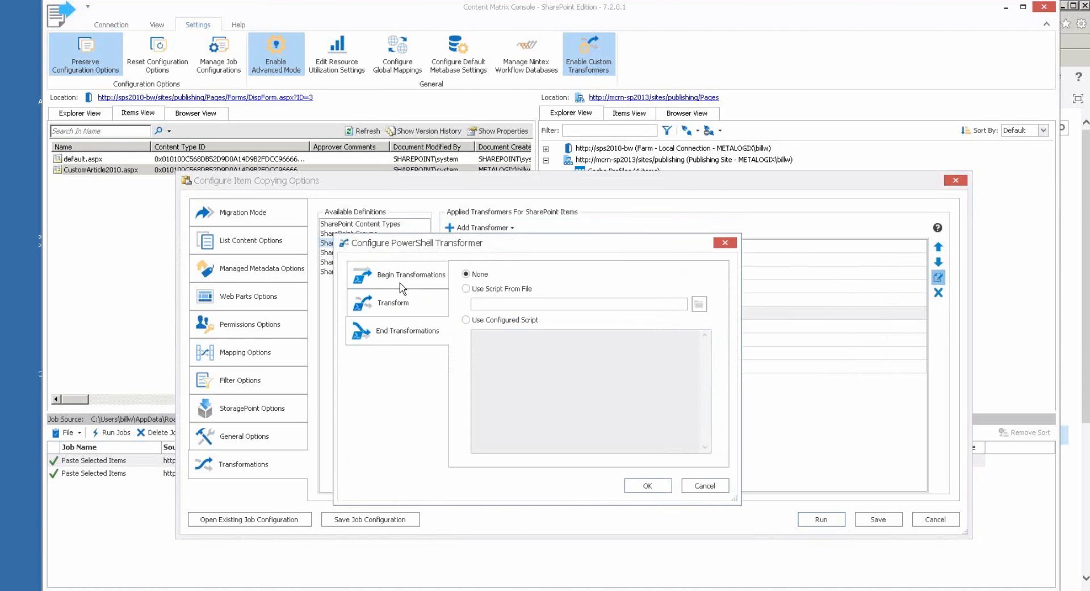
left_click(405, 305)
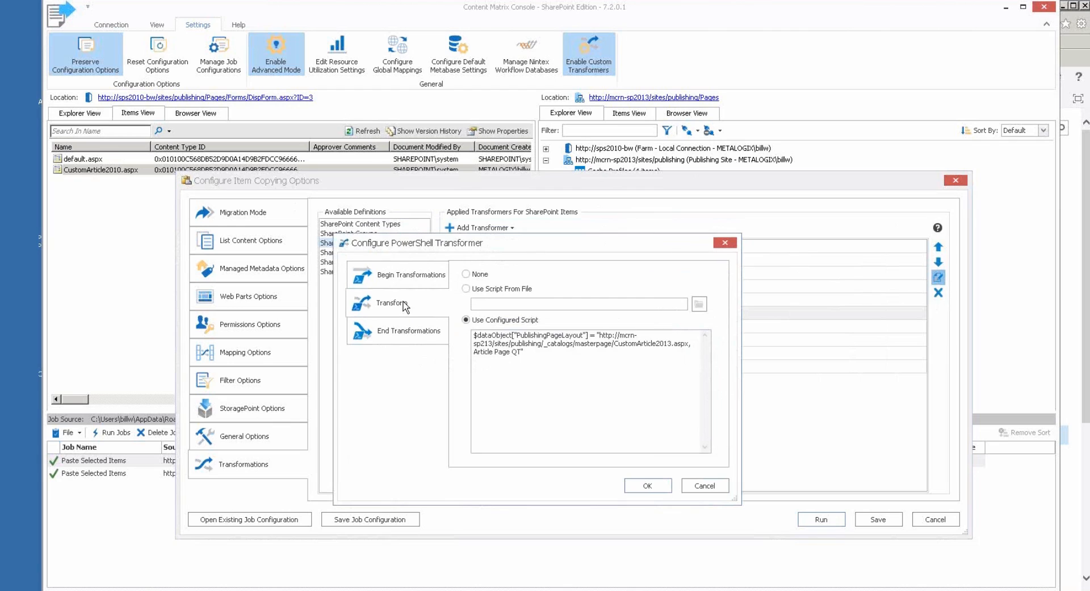
Widen the PowerShell transformer configuration and highlight the CustomArticle2013.aspx layout URL assigned to PublishingPageLayout in the script.
left_click_drag(396, 248, 310, 271)
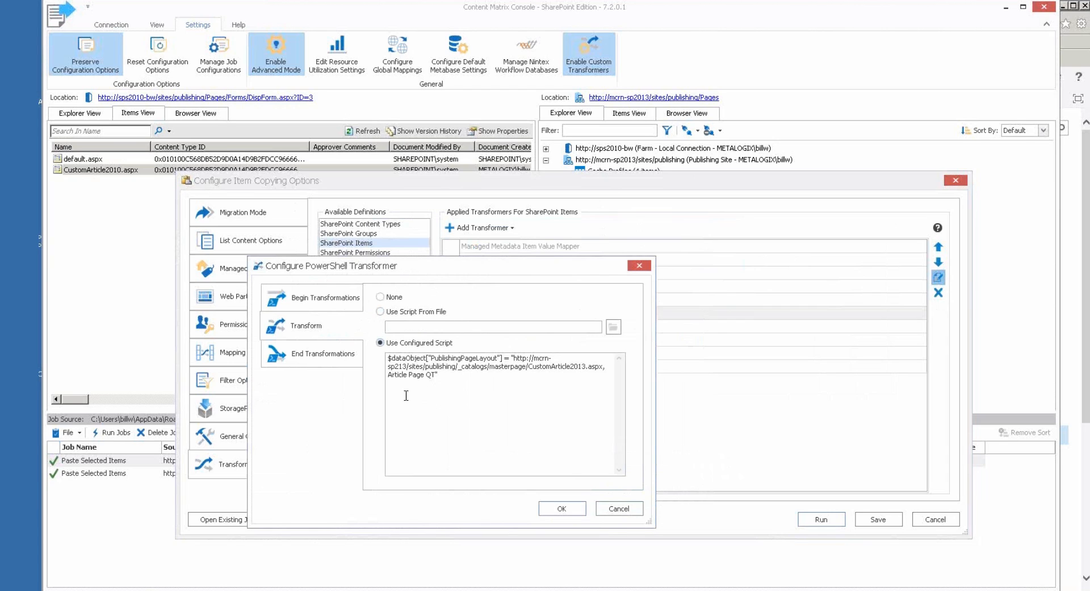
left_click_drag(655, 325, 909, 324)
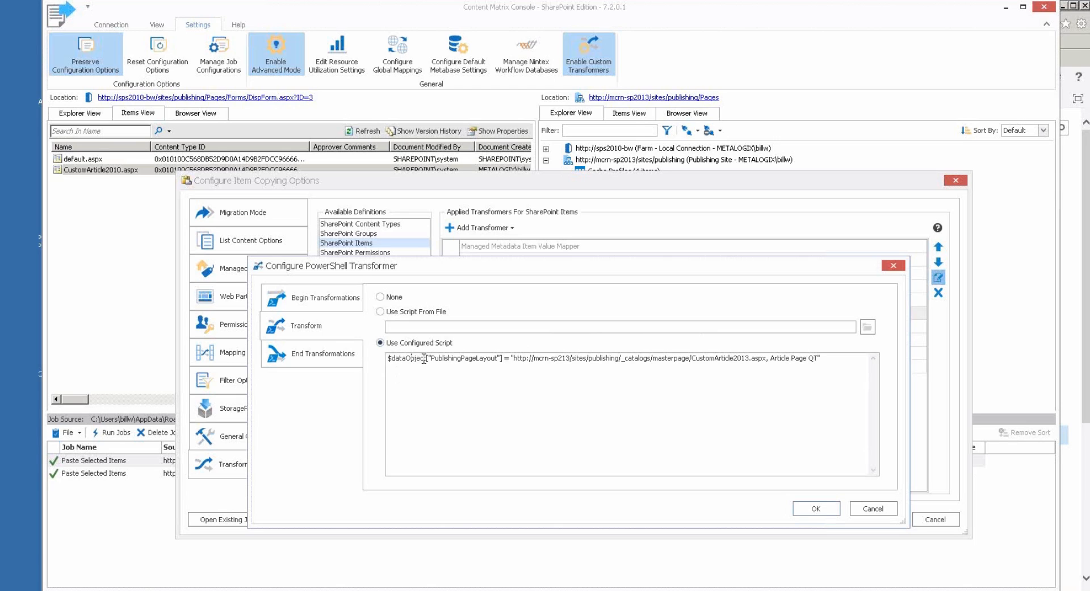
left_click_drag(425, 358, 392, 359)
left_click(425, 359)
left_click_drag(514, 358, 765, 359)
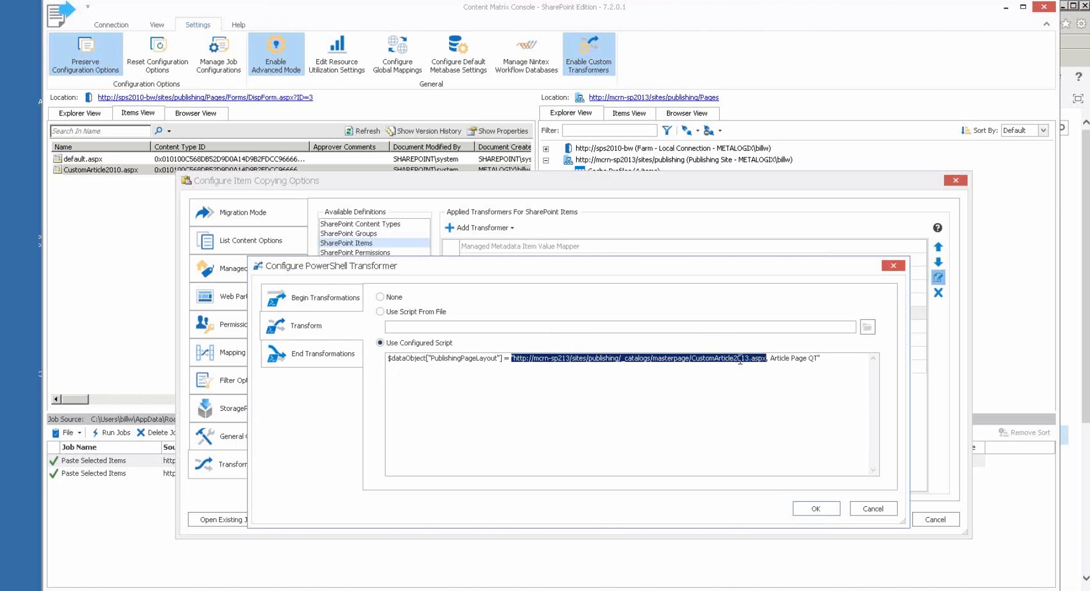
Highlight the Article Page QT layout description in the script and accept the PowerShell transformer configuration.
left_click(768, 357)
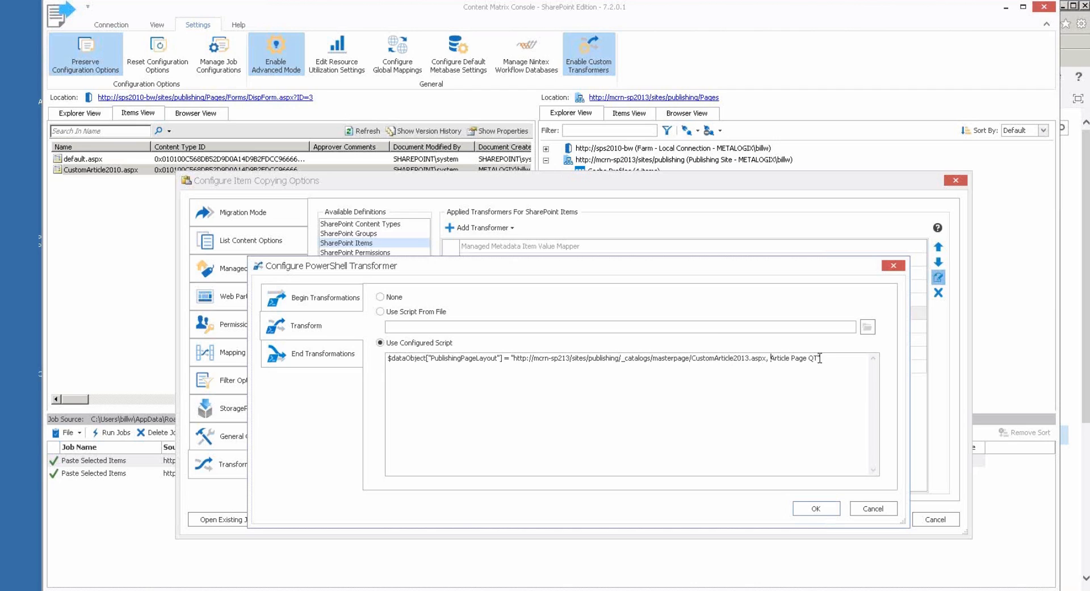
type("\"")
left_click_drag(772, 358, 816, 359)
left_click(828, 358)
left_click(818, 509)
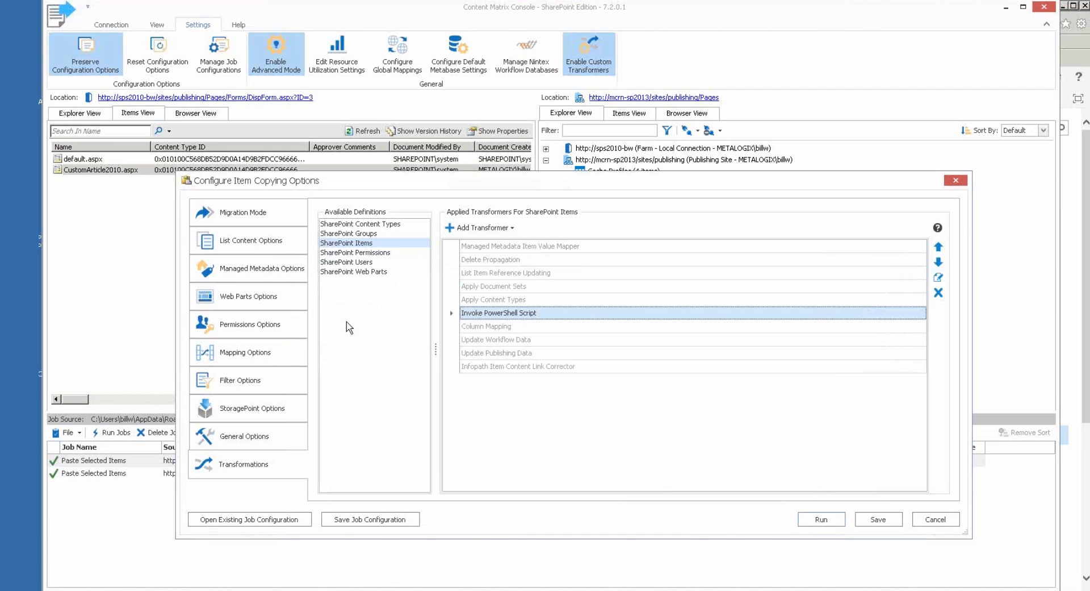
Open the options for applying new content types during copy, select CustomArticle2013, and open the mapping of source items to content types.
left_click(265, 247)
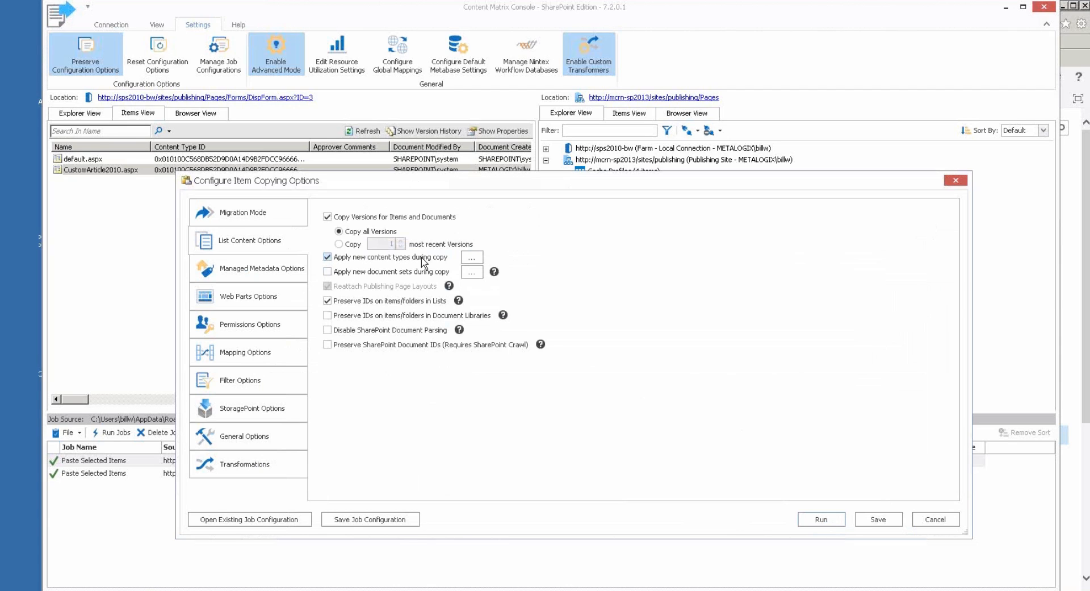
left_click(471, 258)
left_click_drag(470, 152, 504, 147)
left_click(665, 183)
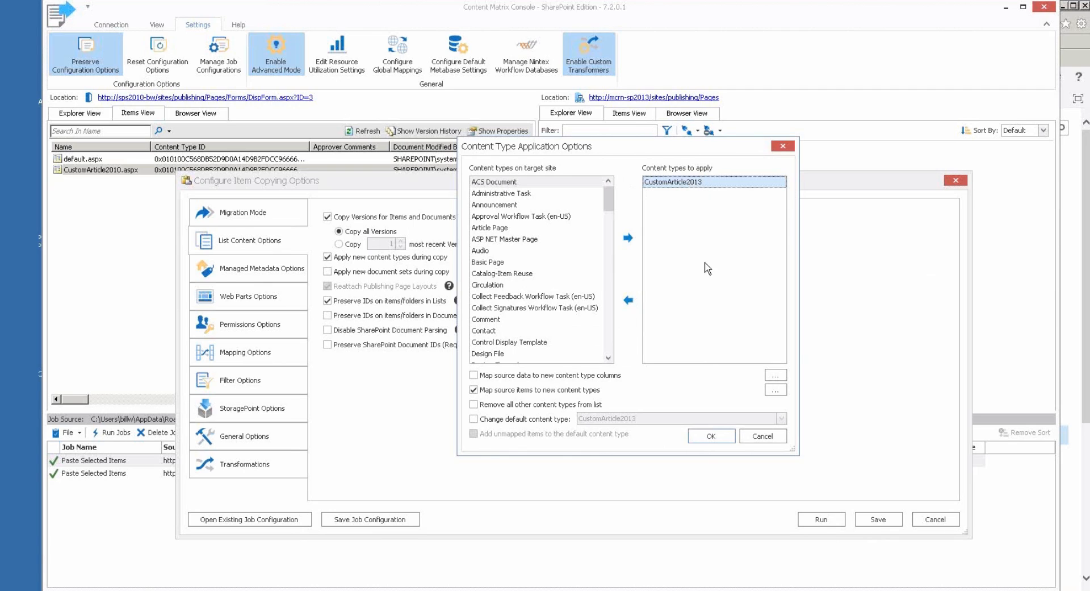
left_click(776, 389)
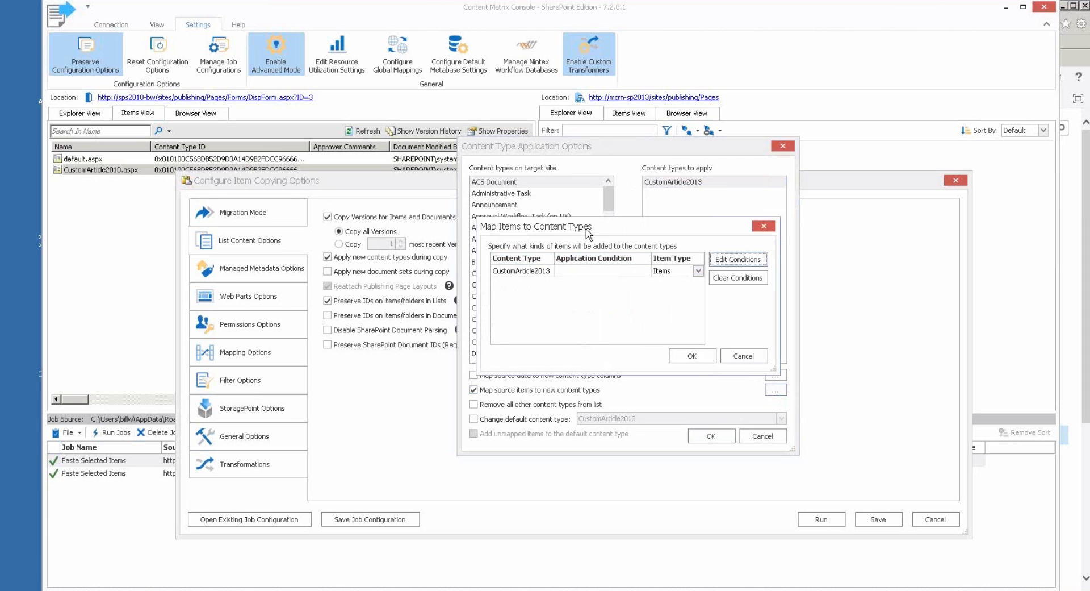
left_click_drag(589, 228, 585, 227)
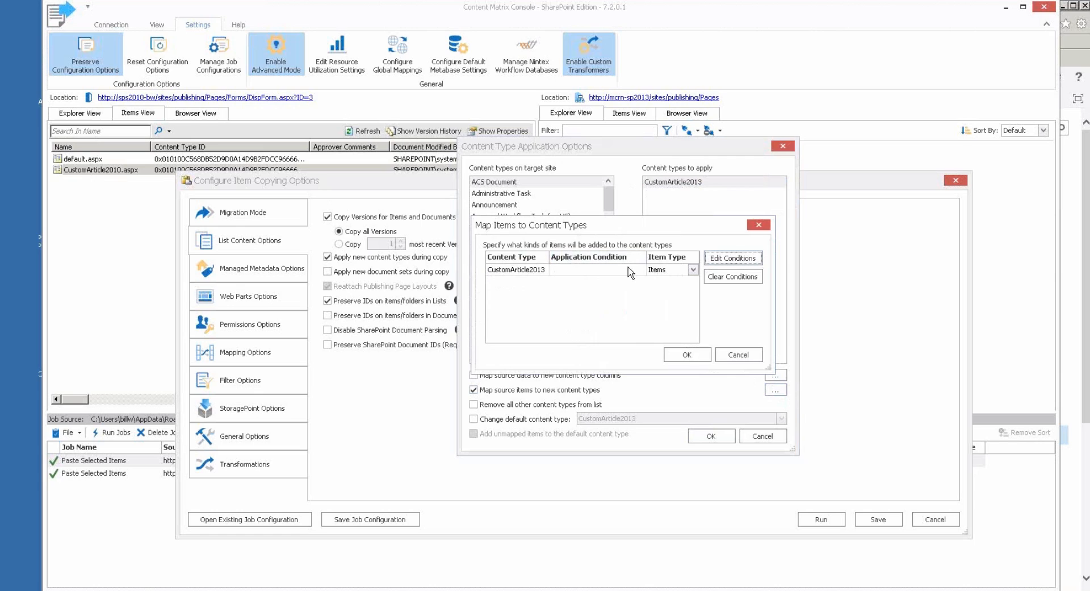
Add an application condition for CustomArticle2013 requiring the ContentType field to equal ArticlePage2010.
left_click(732, 257)
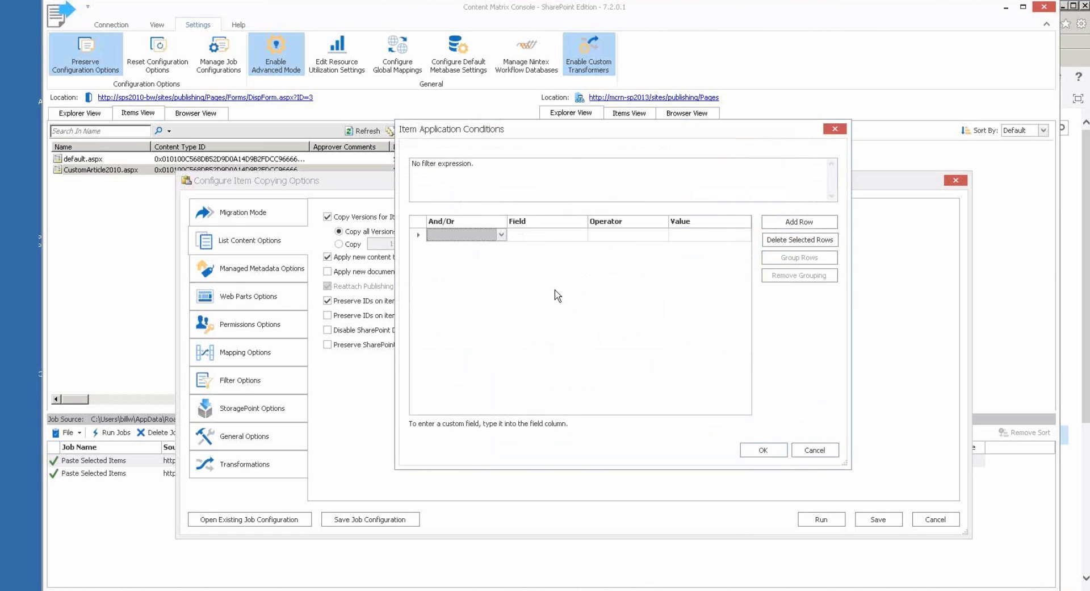
left_click(550, 238)
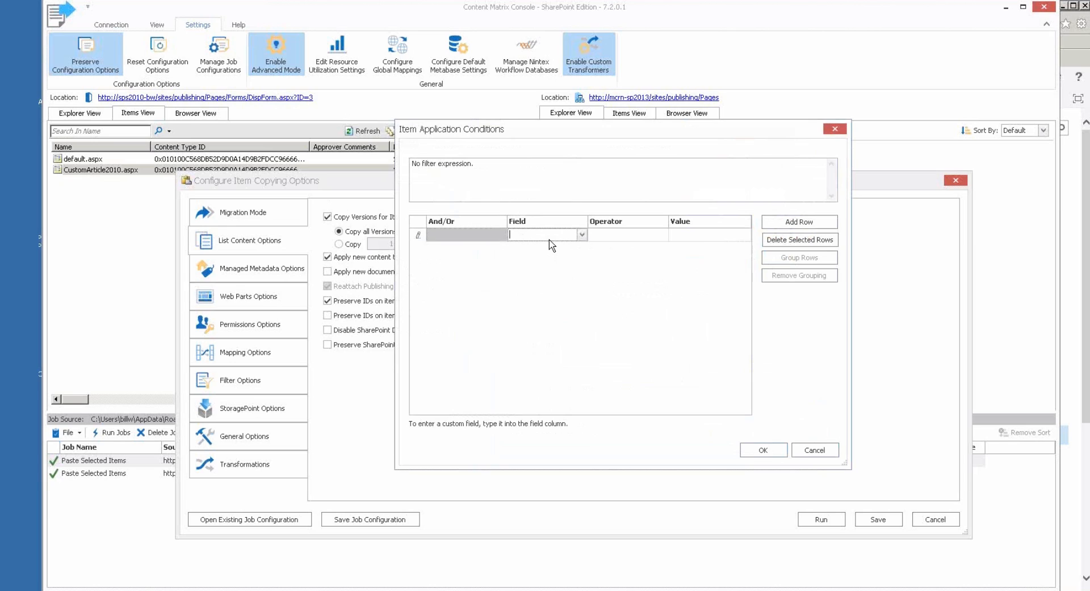
type("ContentTyp")
key("BackSpace")
type("e")
left_click(625, 236)
left_click(629, 248)
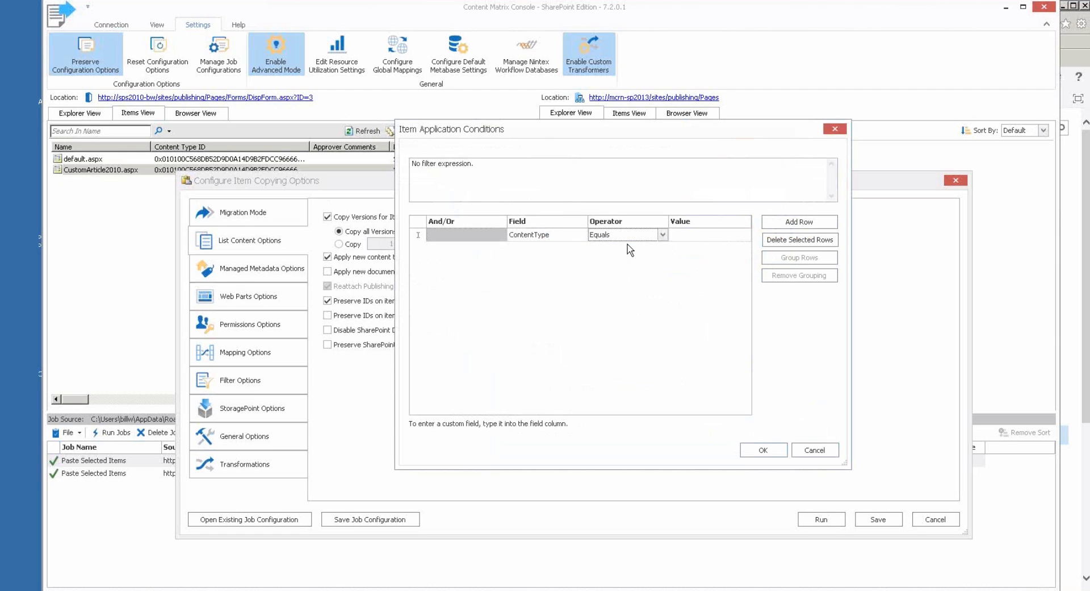
left_click(704, 235)
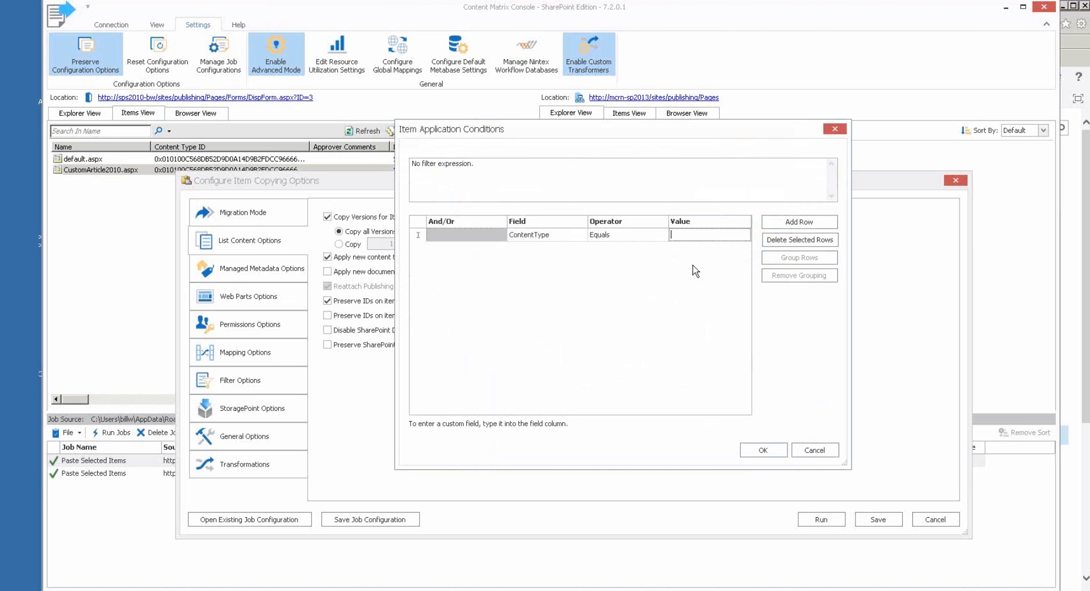
type("ArticlePage2010")
left_click(764, 449)
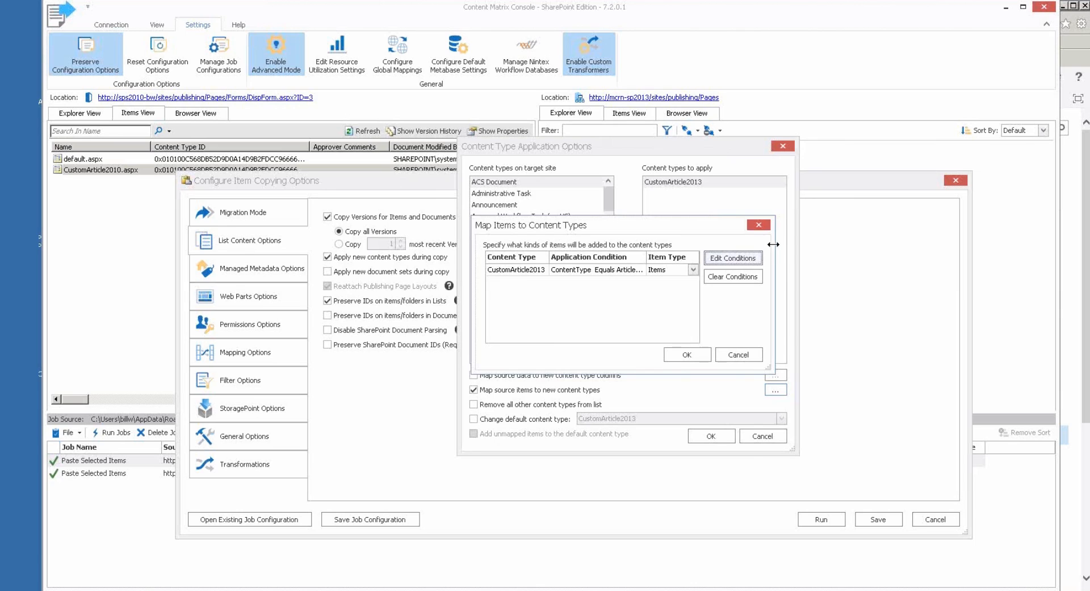
Widen the item mapping to show the full application condition, and accept the mapping and content type application options.
left_click_drag(773, 247, 882, 252)
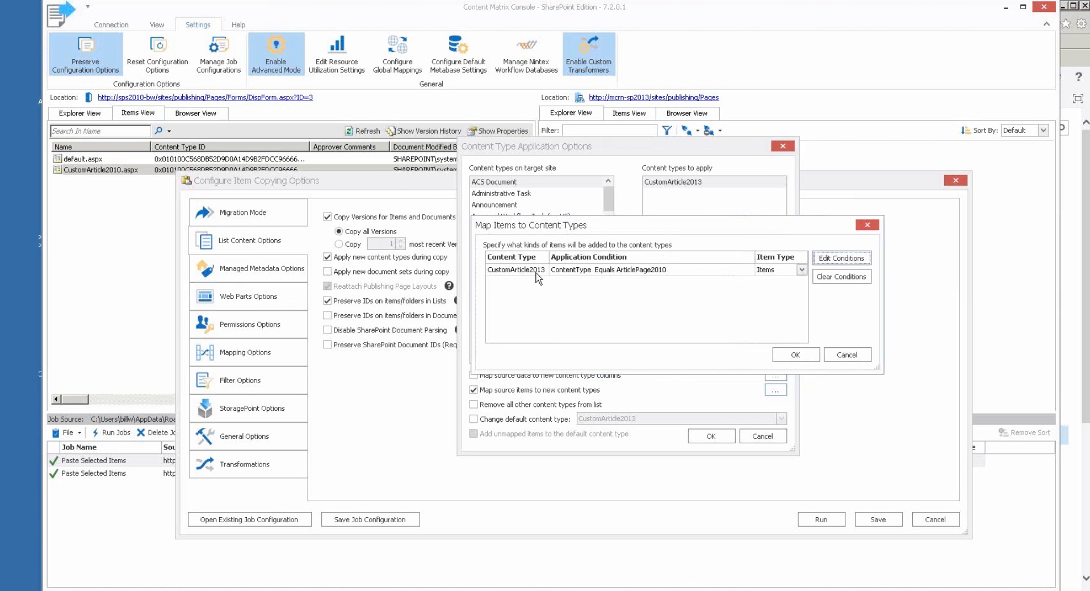
left_click(795, 355)
left_click(704, 438)
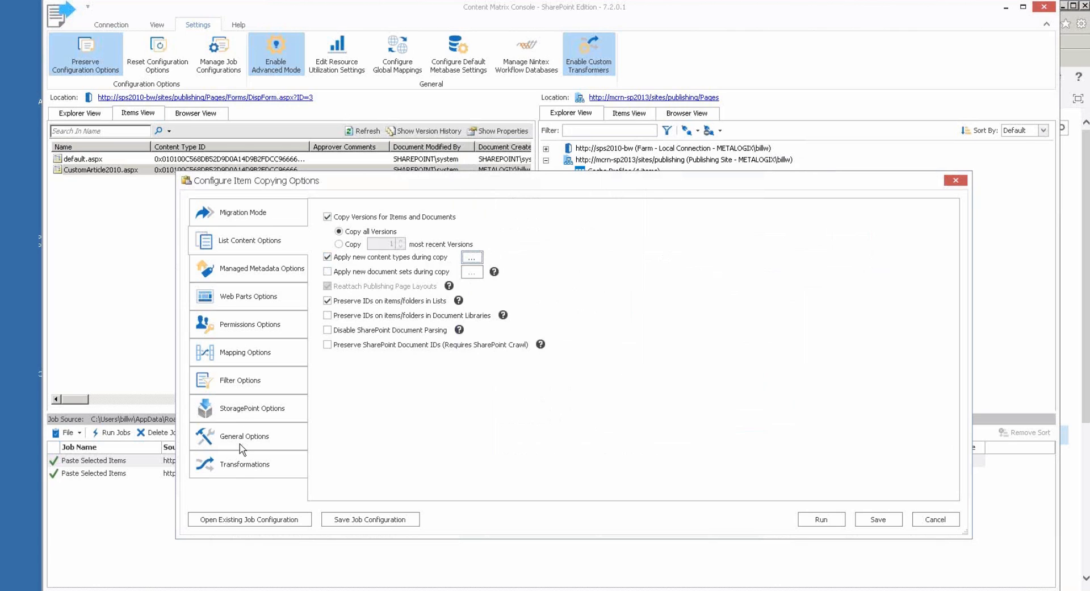
Compare the order of the Apply Content Types and Invoke PowerShell Script transformers applied to SharePoint Items.
left_click(243, 464)
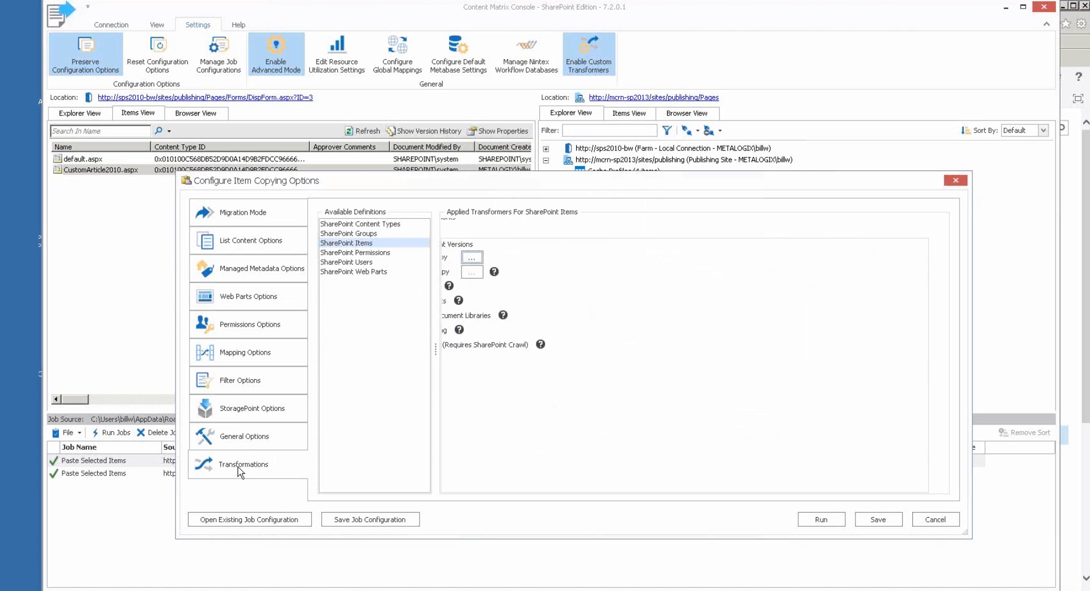
left_click(364, 243)
left_click(494, 299)
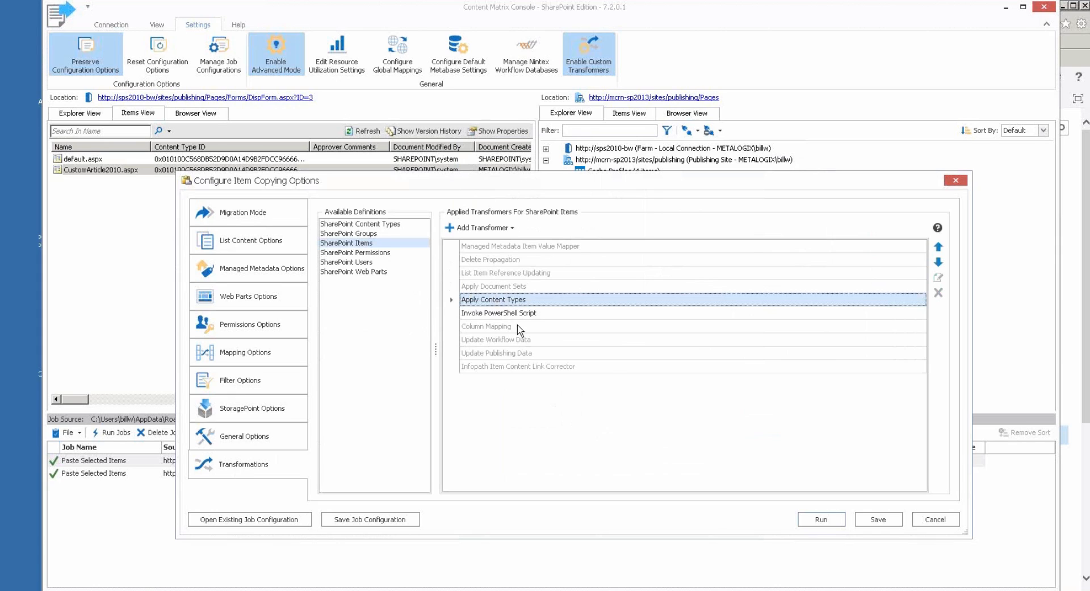
left_click(528, 312)
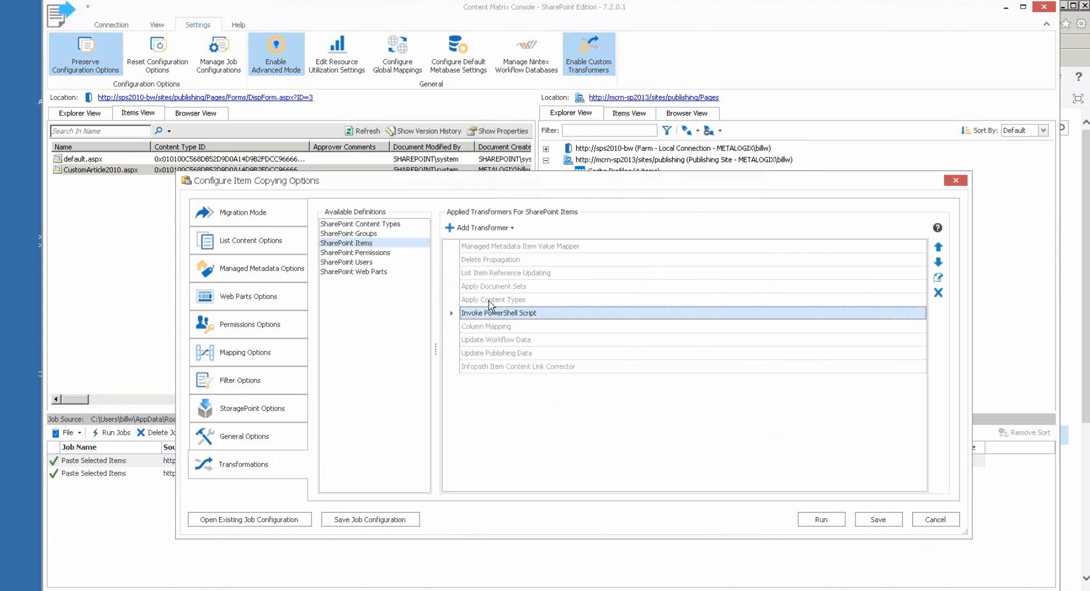
left_click(496, 300)
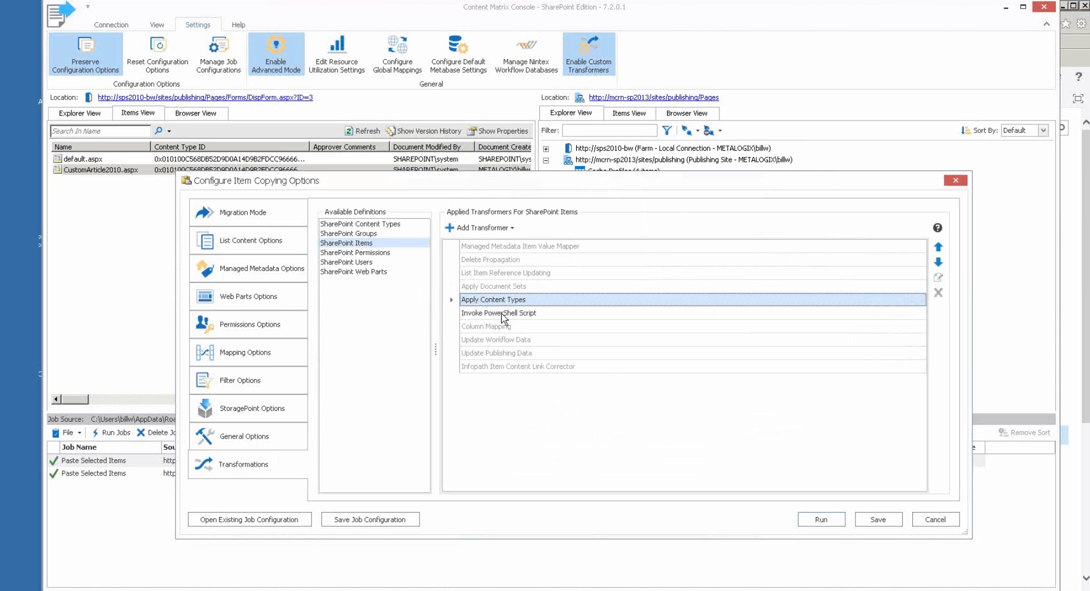
left_click(503, 314)
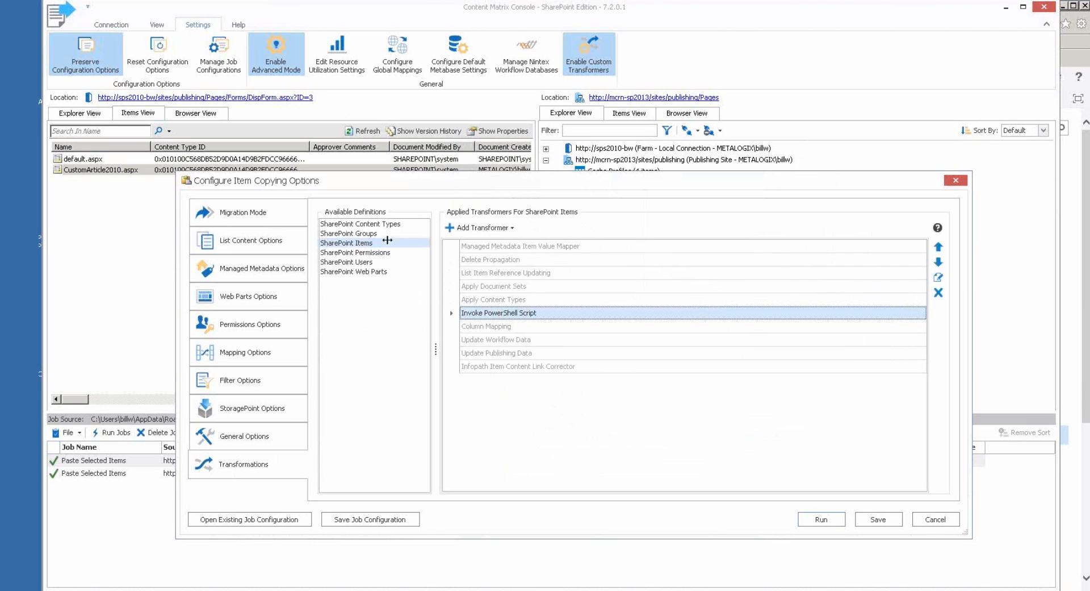
Delete the ContentType condition from the CustomArticle2013 item mapping and accept the content type application options.
left_click(260, 243)
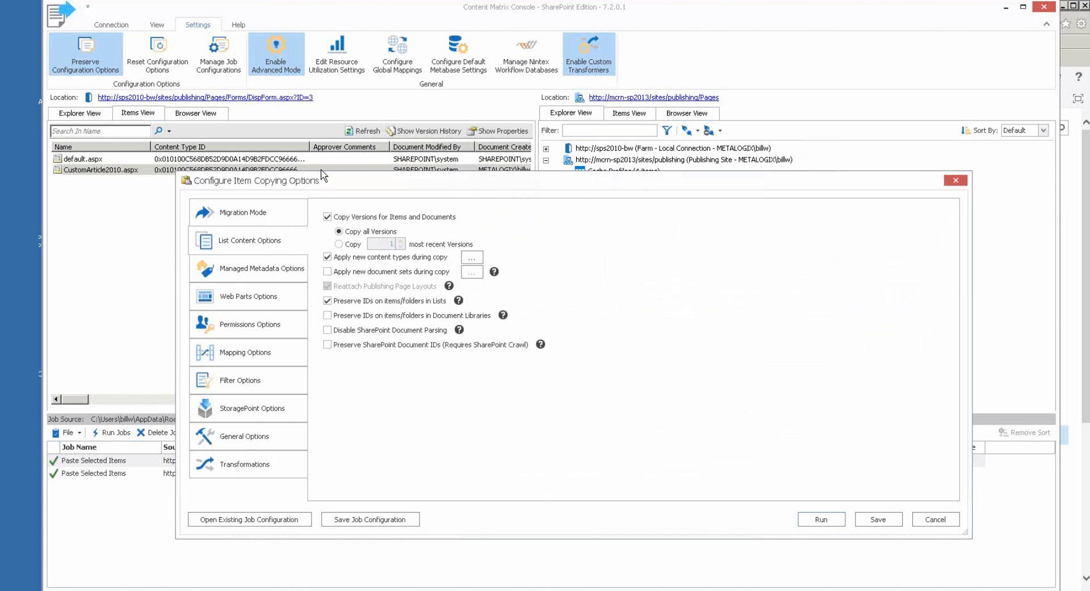
left_click_drag(322, 184, 327, 185)
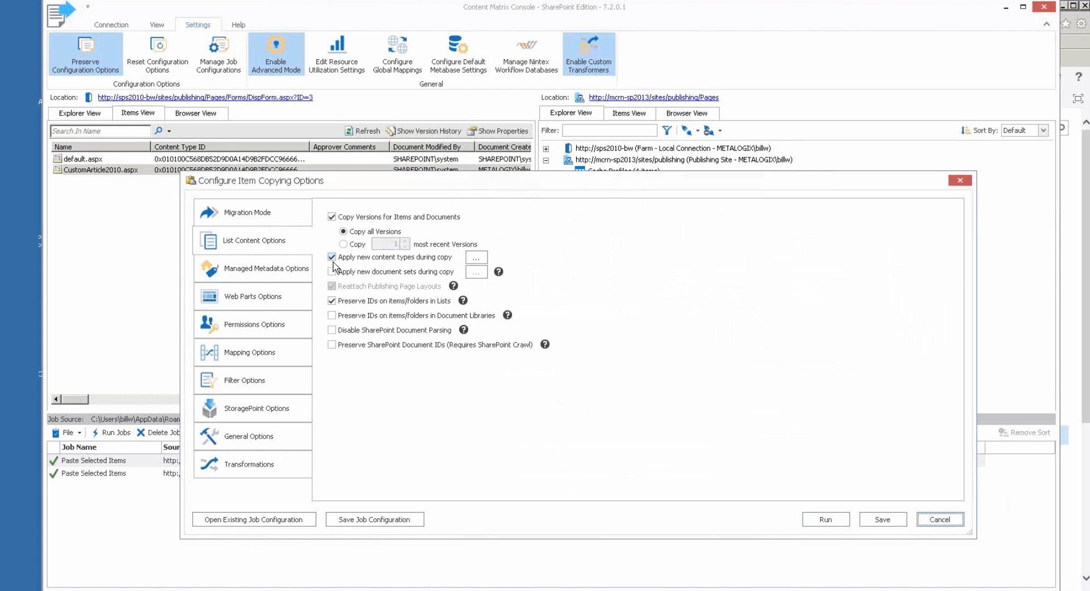
left_click(476, 259)
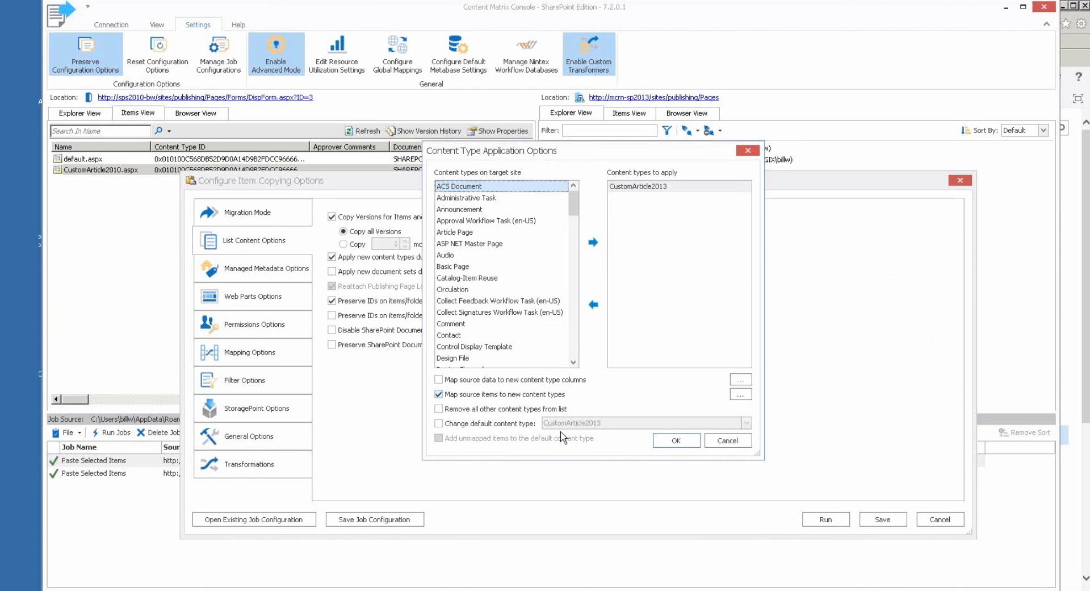
left_click(749, 394)
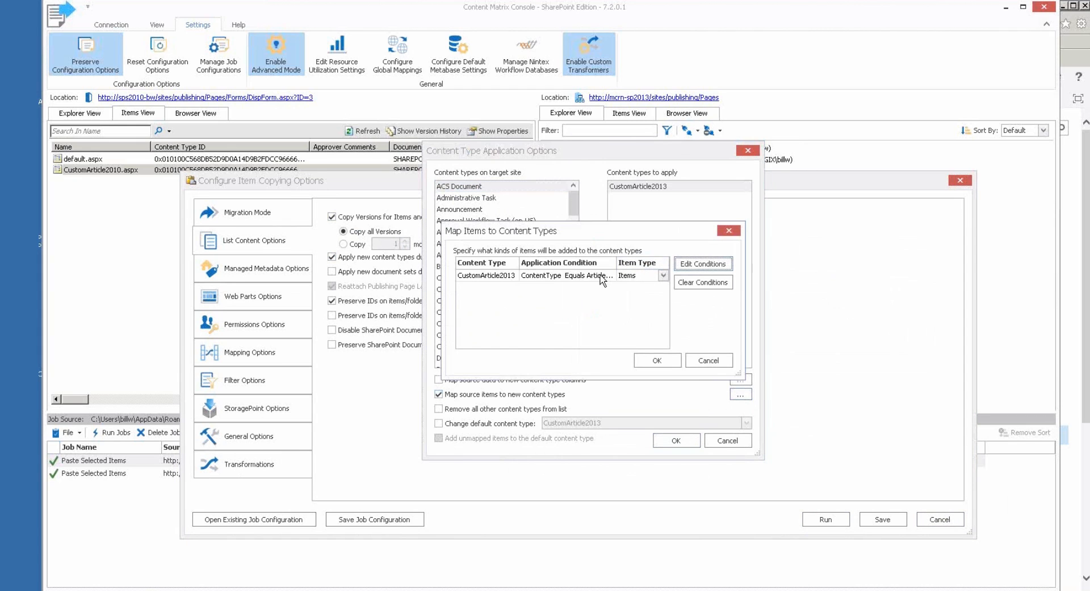
left_click(695, 265)
left_click(698, 241)
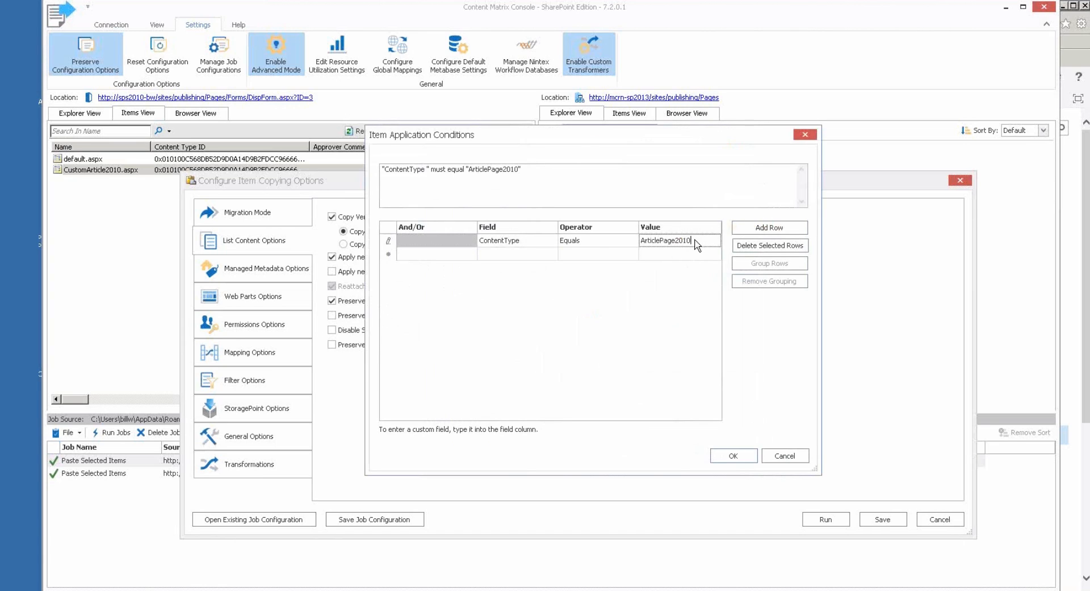
left_click(391, 243)
left_click(749, 246)
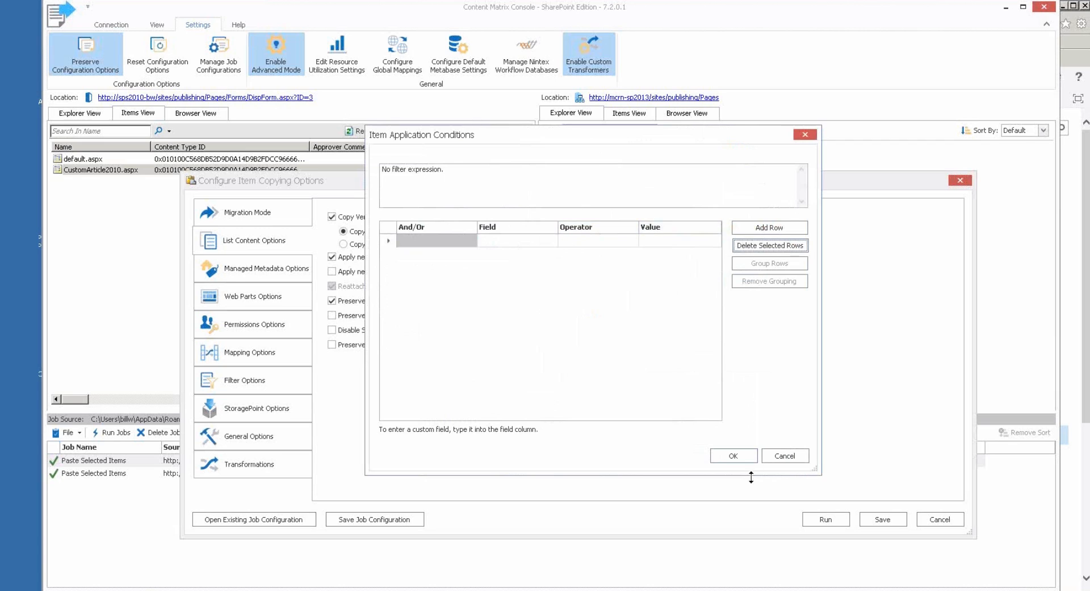
left_click(740, 454)
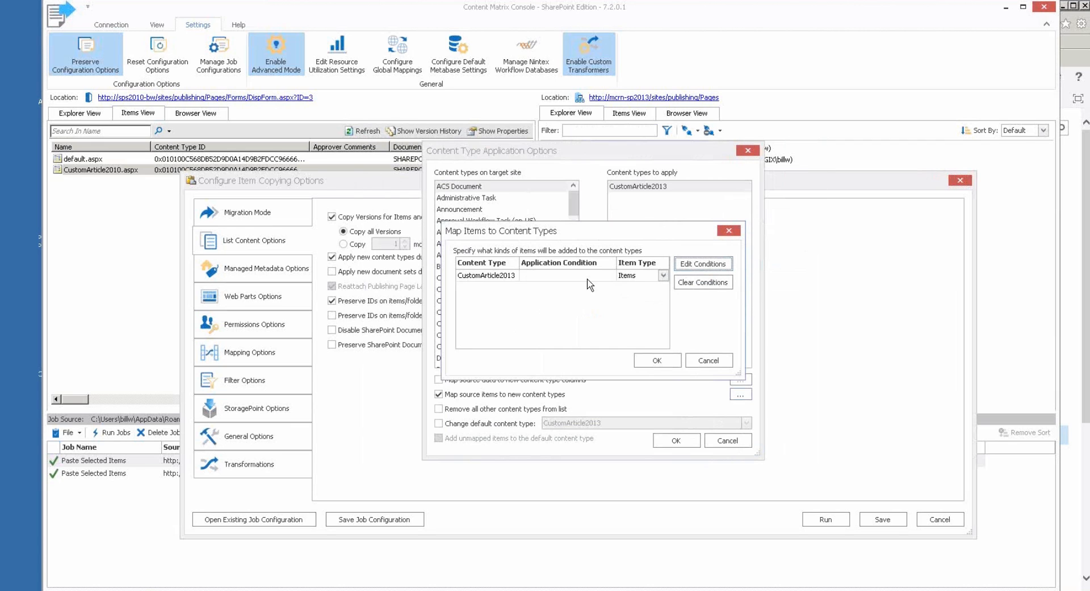
left_click(657, 362)
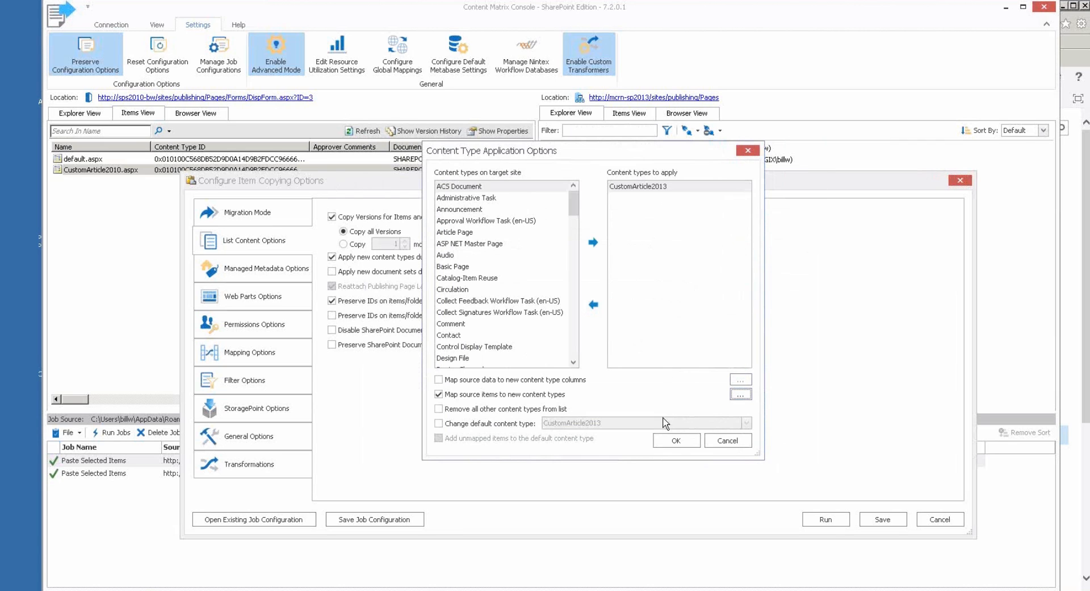
left_click(668, 438)
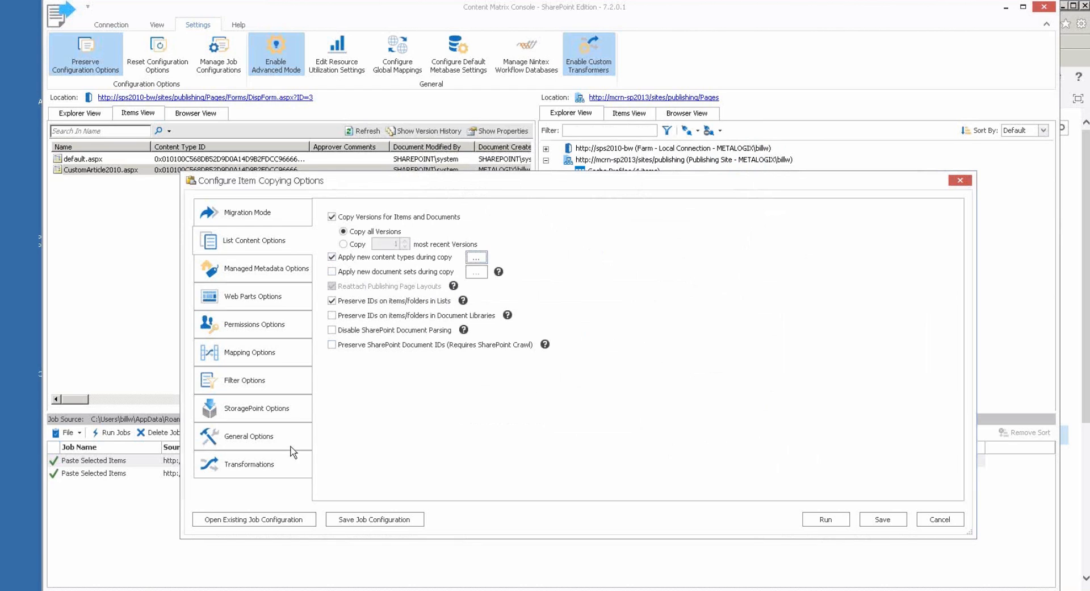
Run the item copy job, confirming the run, view its detailed event log, and close the job window when it finishes.
left_click(838, 519)
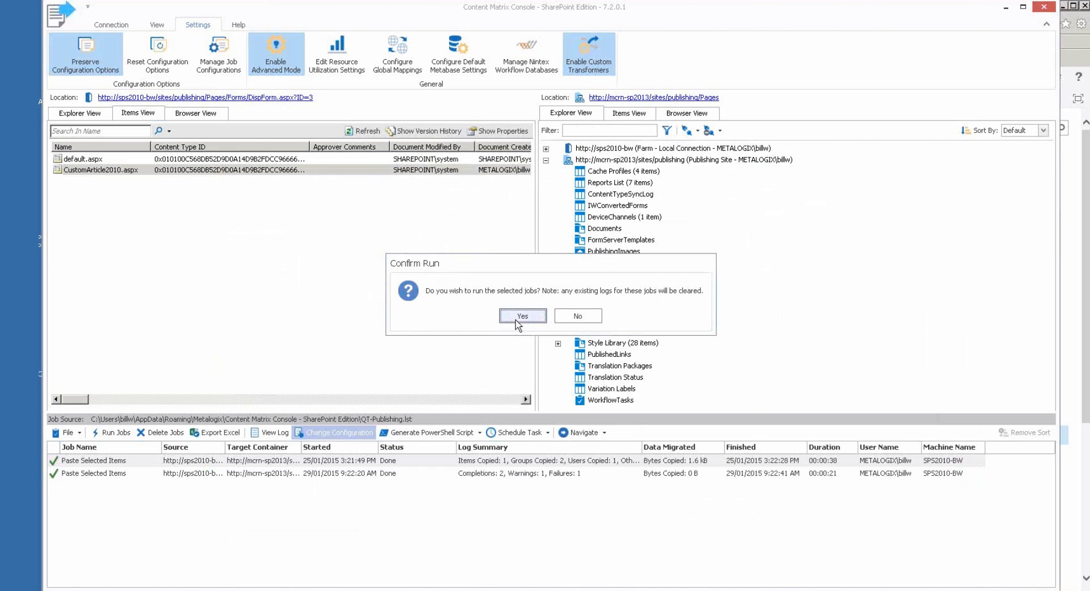
left_click(512, 316)
left_click(356, 377)
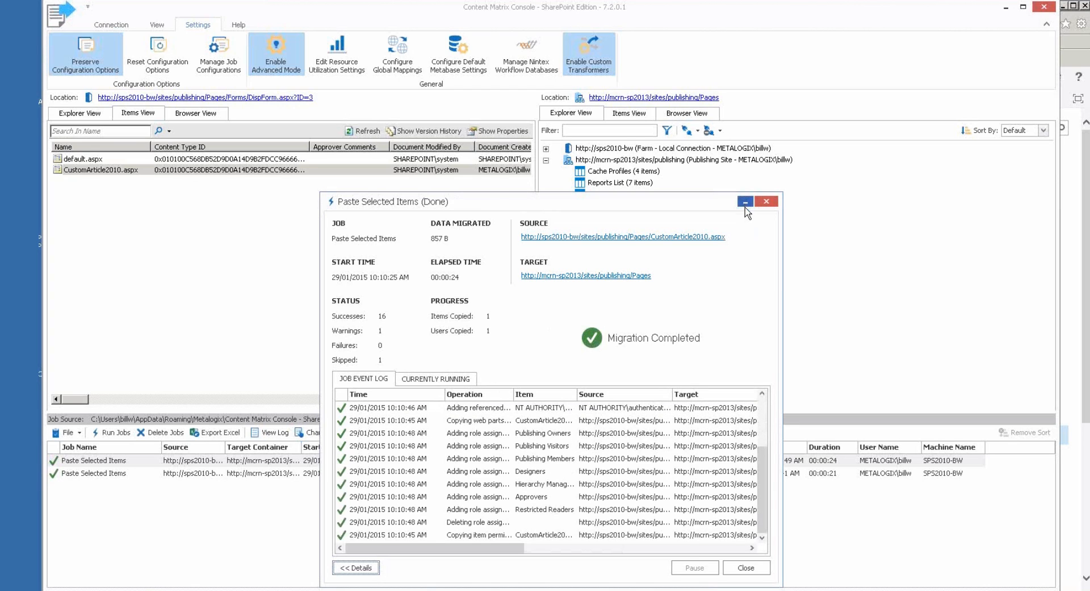
left_click(755, 567)
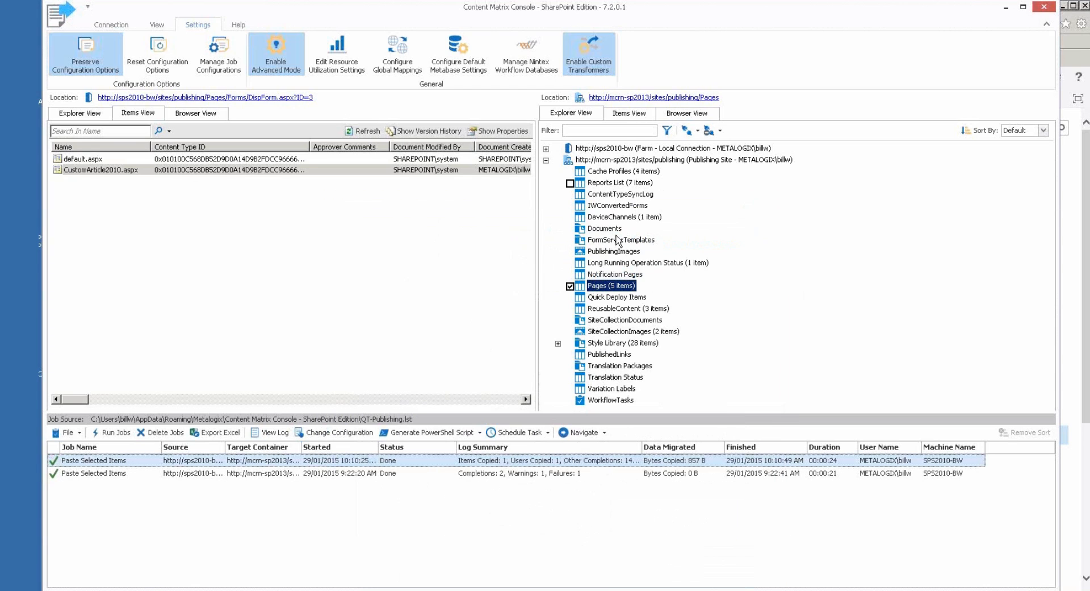
Select the migrated CustomArticle2010.aspx among the target Pages items, widen its Page Layout column to check the URL, and show its properties.
left_click(624, 113)
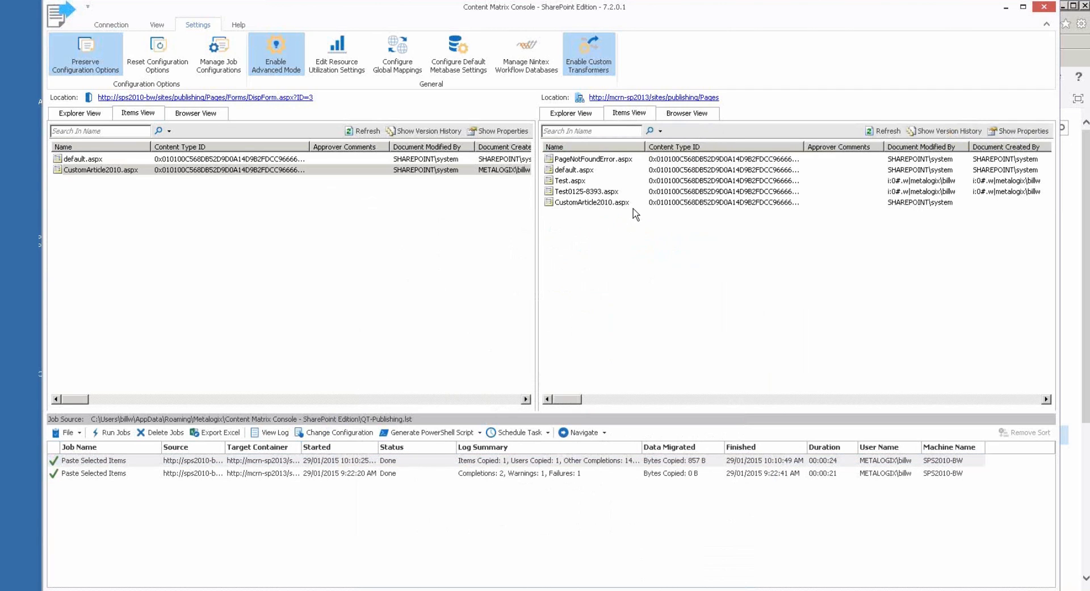
left_click(630, 204)
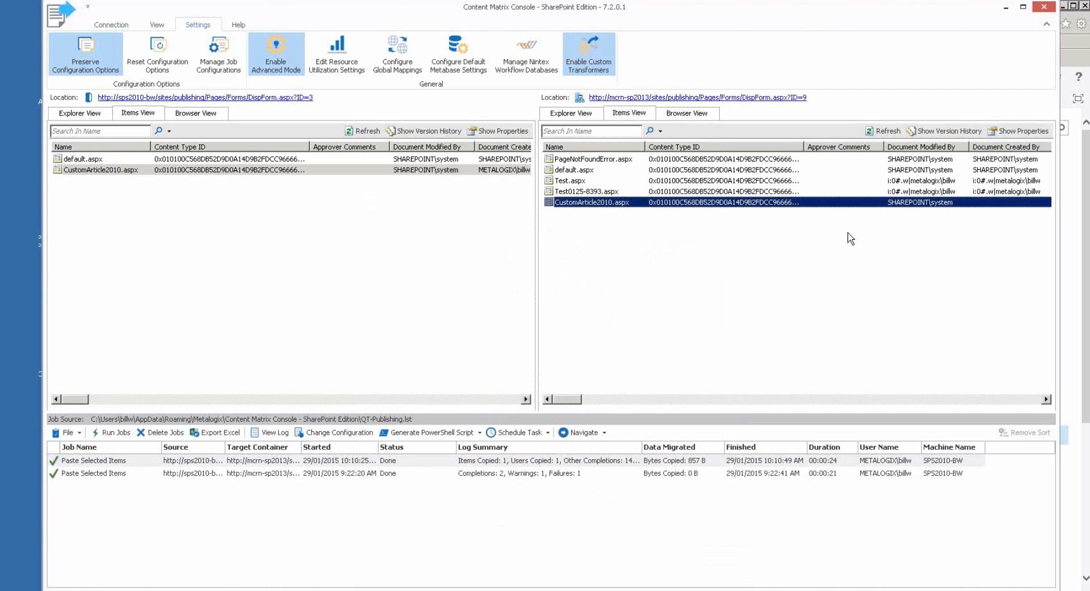
left_click_drag(571, 406, 646, 405)
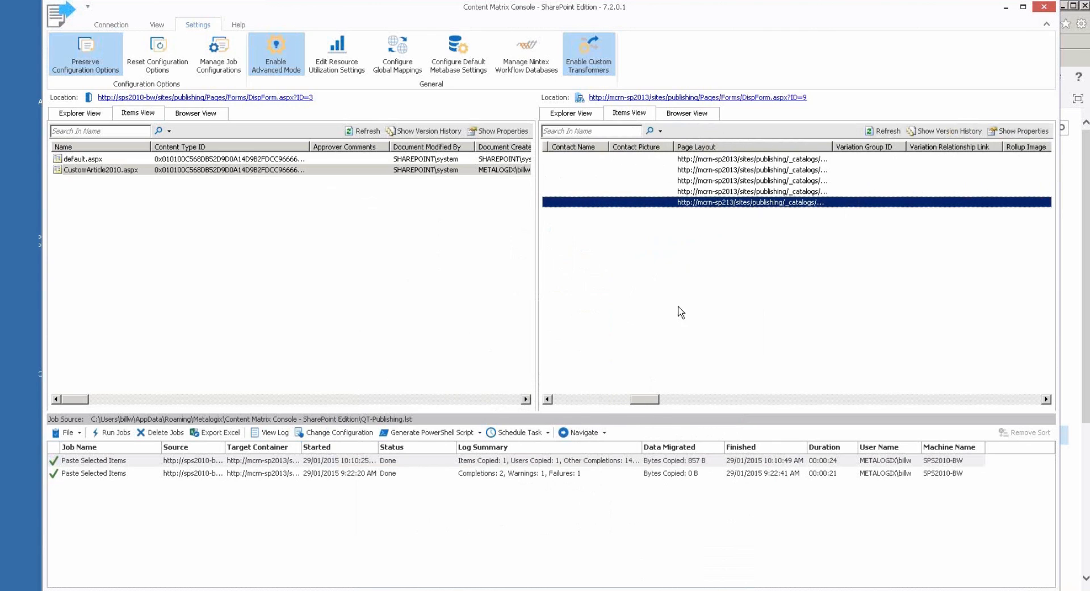
left_click_drag(833, 147, 1017, 149)
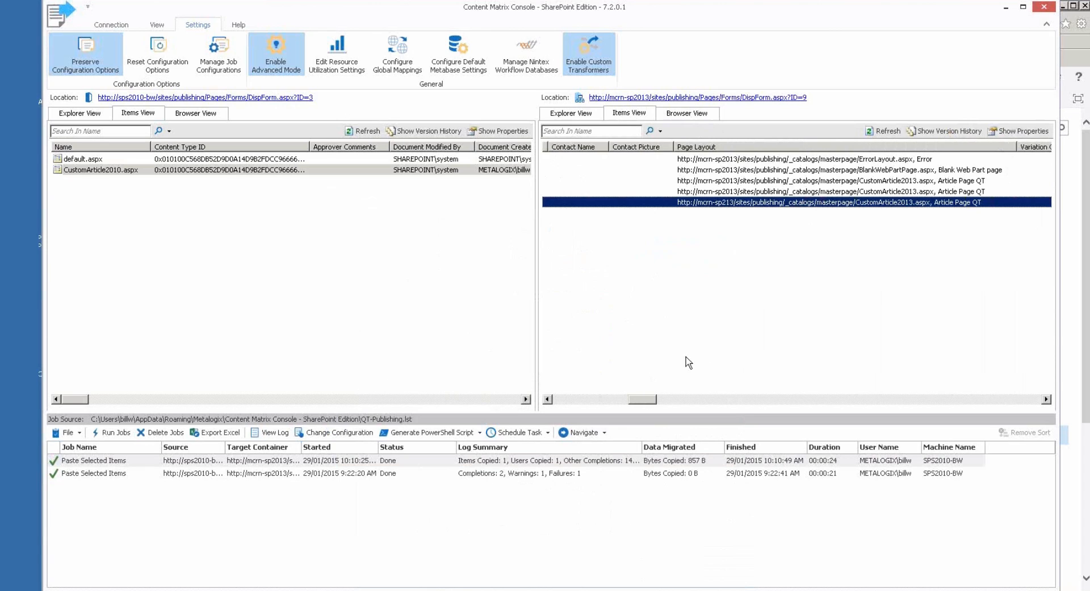
left_click(1023, 131)
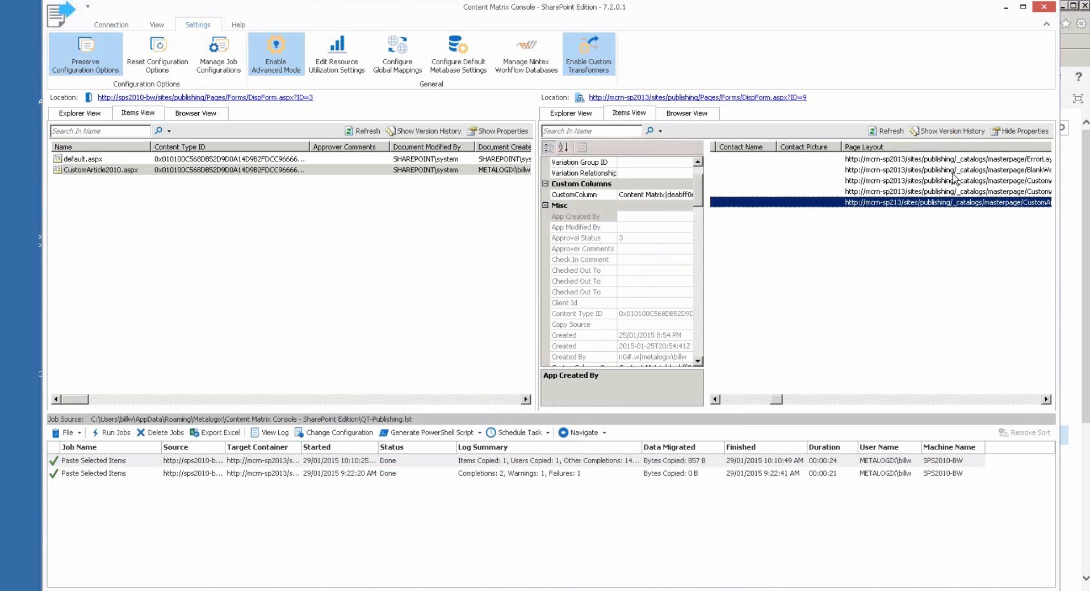
Sort the properties of CustomArticle2010.aspx alphabetically and inspect its Page Layout value, widening the property name column.
left_click(563, 147)
left_click_drag(699, 181, 696, 298)
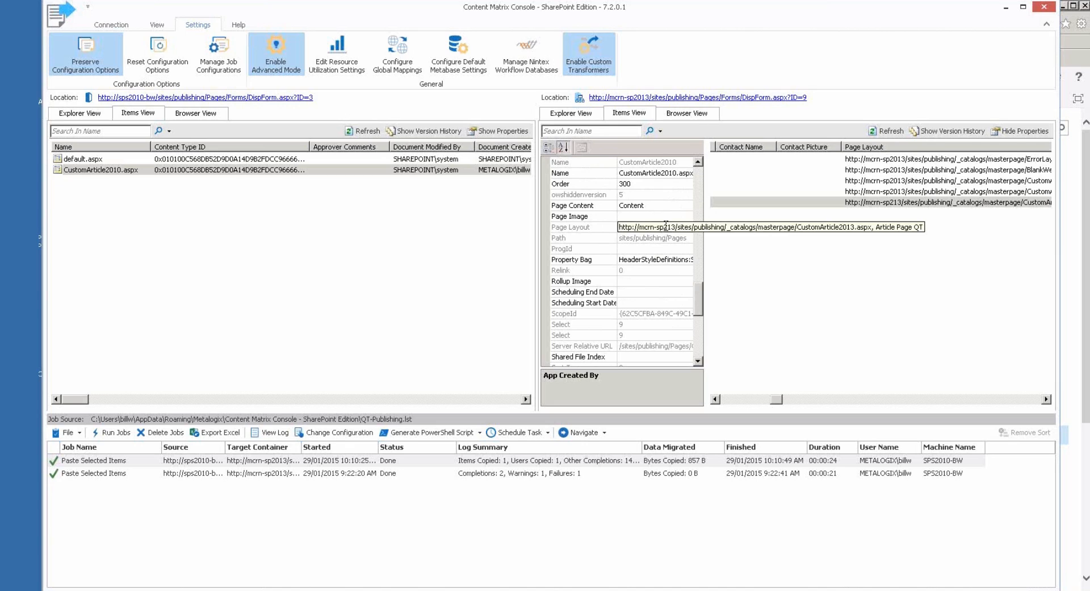
left_click(665, 227)
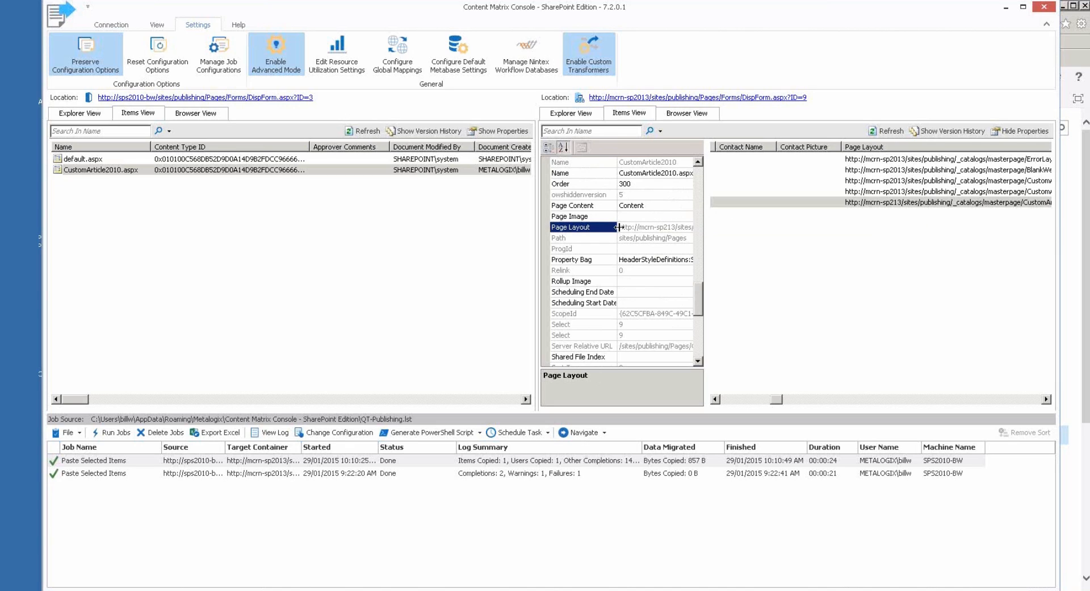
mouse_move(616, 227)
left_mouse_down()
mouse_move(644, 229)
mouse_move(626, 229)
left_mouse_up()
left_click(640, 228)
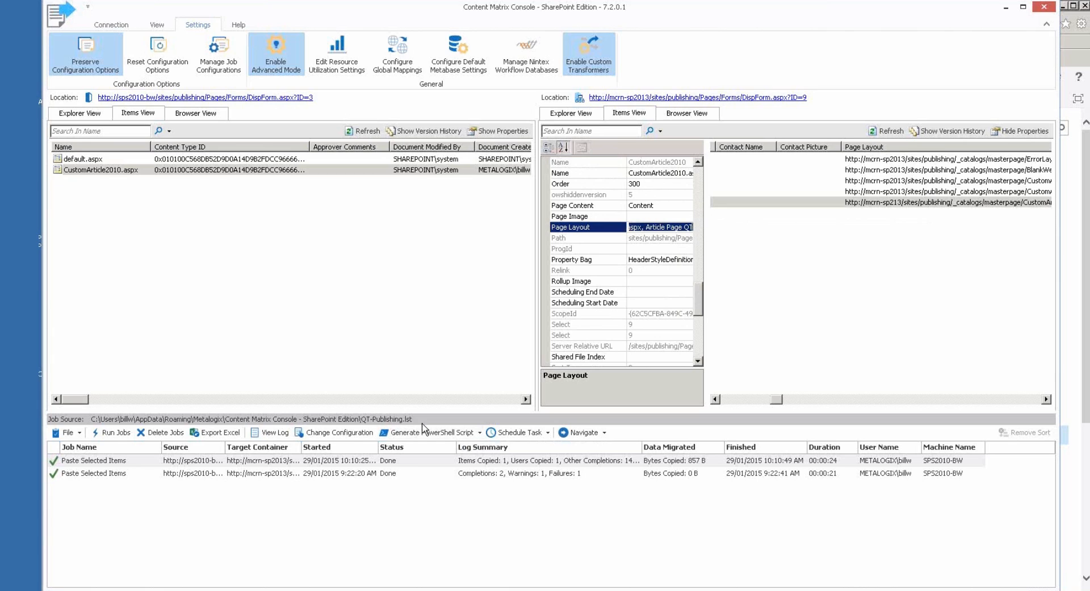
Reload the target Pages items and check the Page Layout property of Test0125-8393.aspx, Test.aspx and default.aspx.
left_click(566, 115)
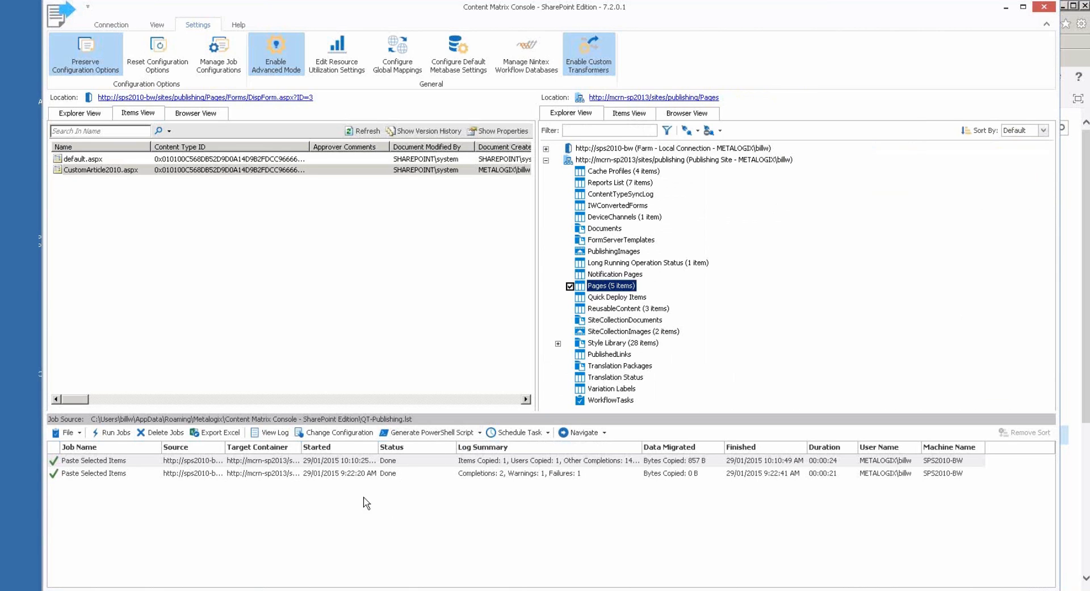
left_click(585, 462)
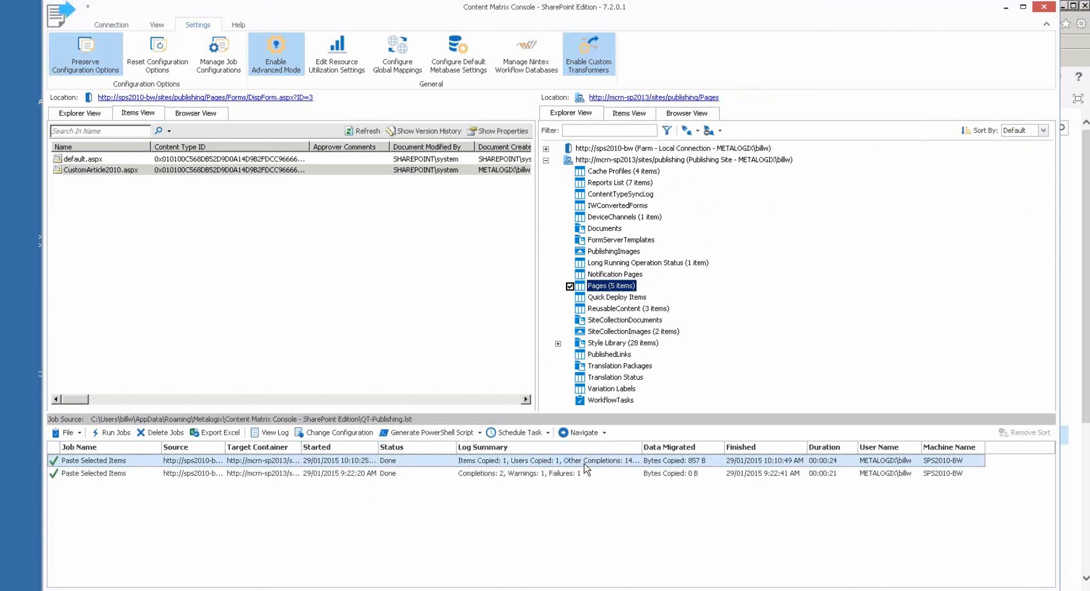
left_click(628, 115)
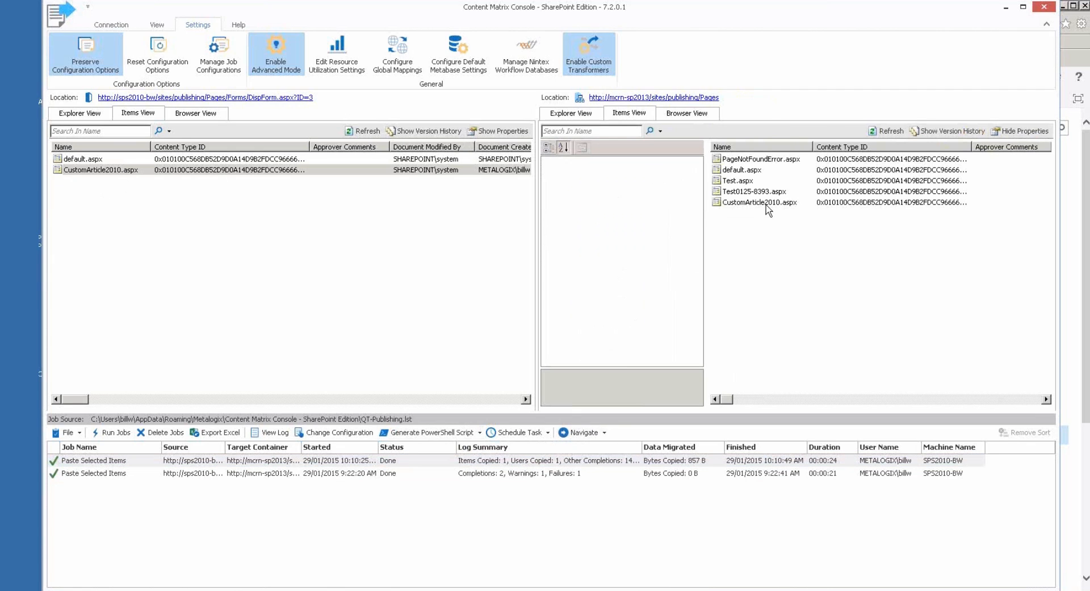
left_click(789, 192)
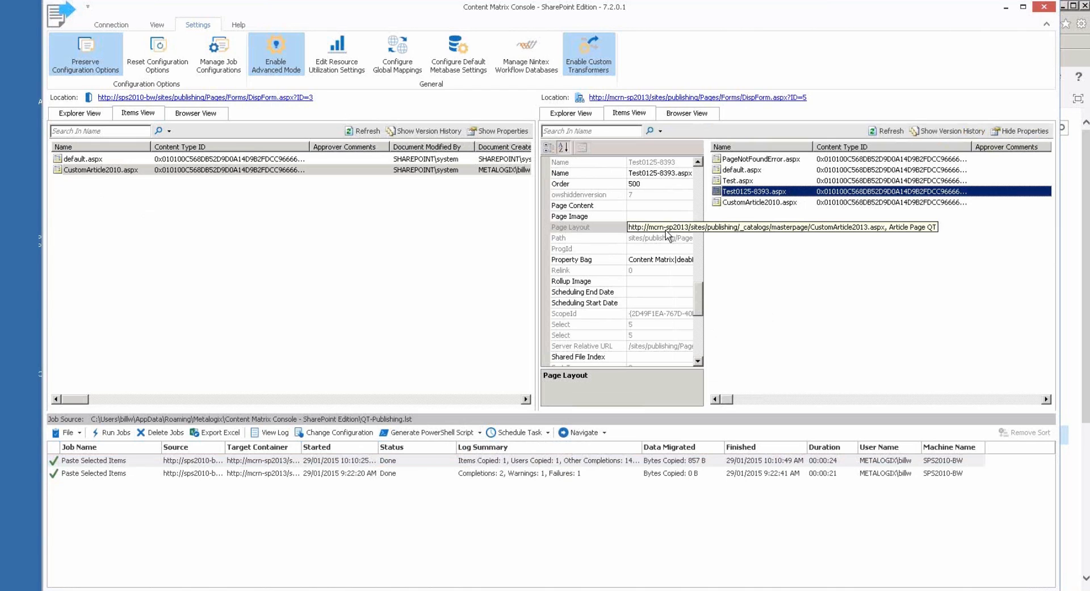
left_click(736, 181)
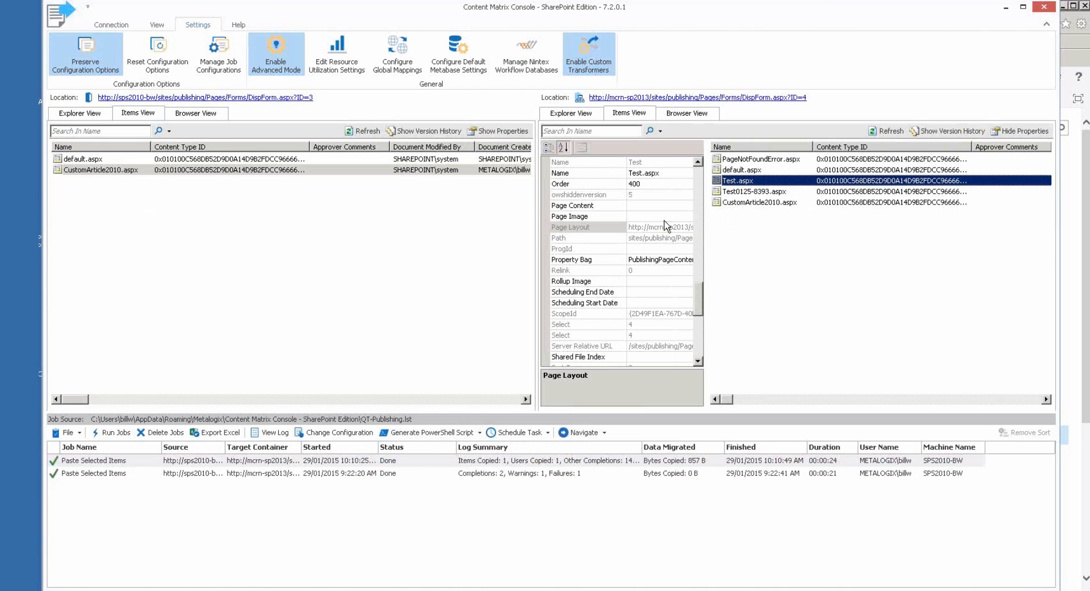
left_click(741, 170)
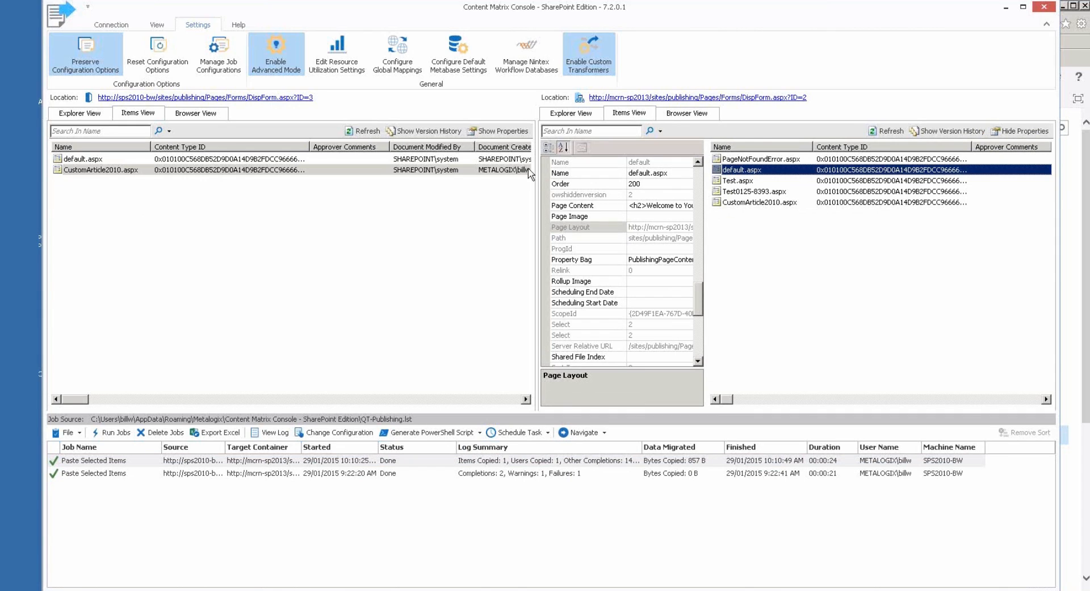
Return both the source and target sides to their site trees and select the most recent Paste Selected Items job.
left_click(580, 114)
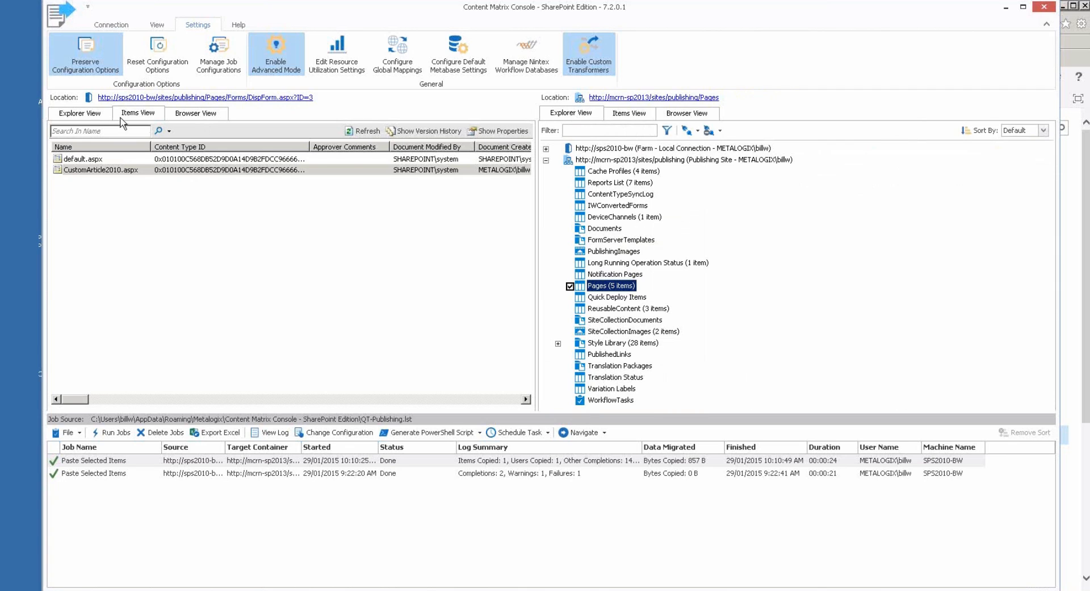
left_click(88, 115)
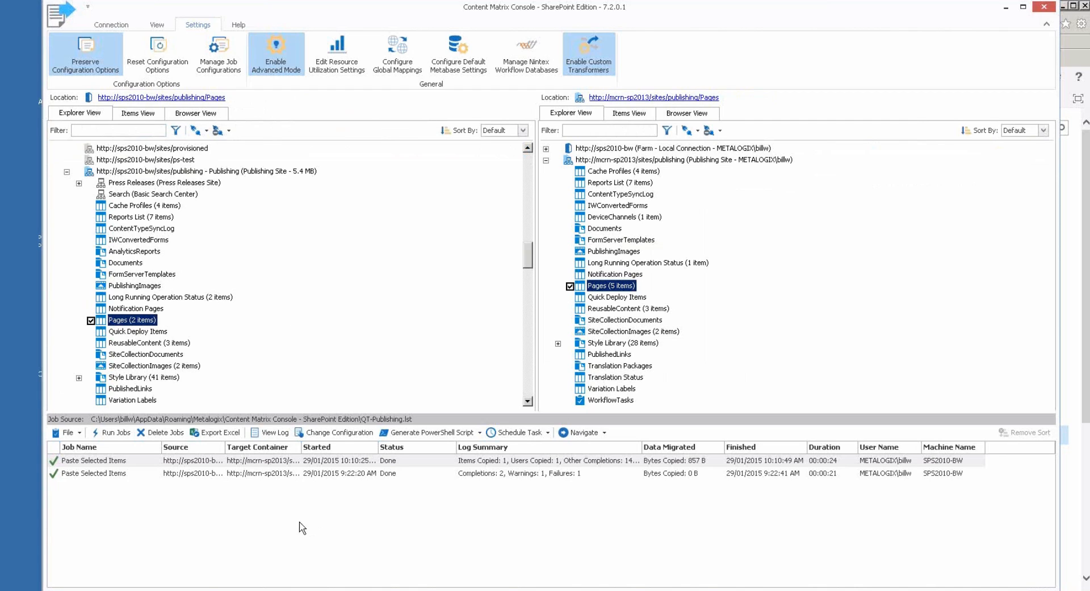
left_click(294, 462)
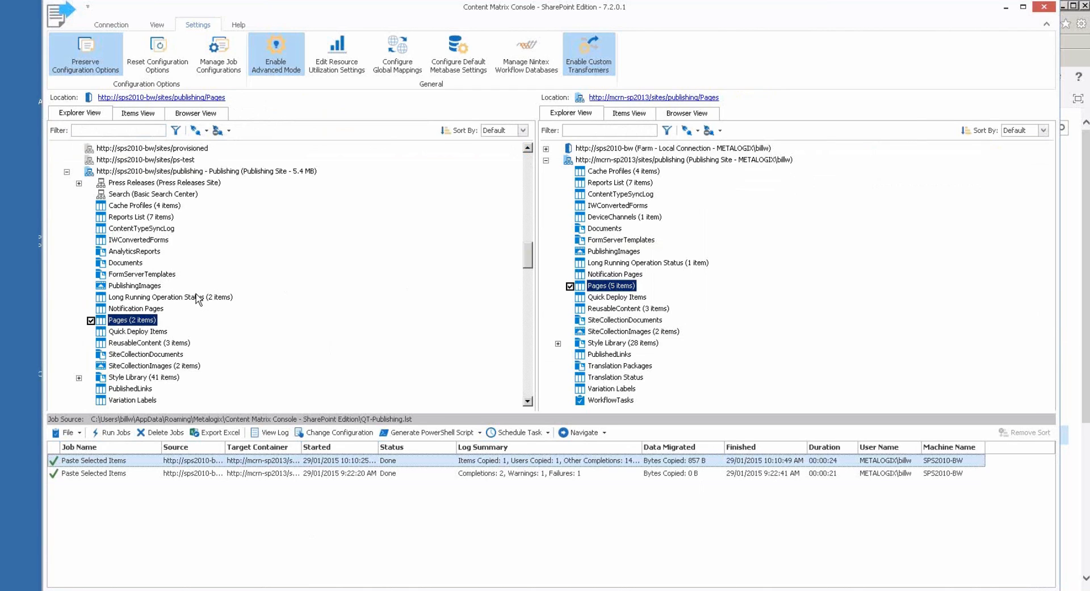
Copy the sps2010-bw publishing site, review the Master Page Gallery paste options on the mcrn-sp2013 publishing site, and cancel without running.
right_click(155, 172)
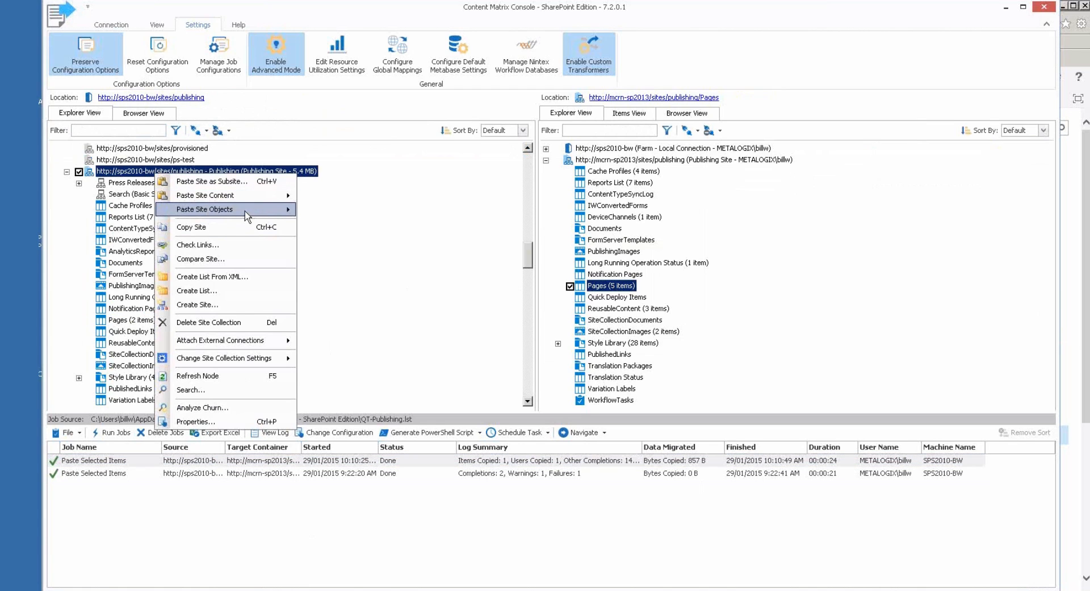
mouse_move(248, 215)
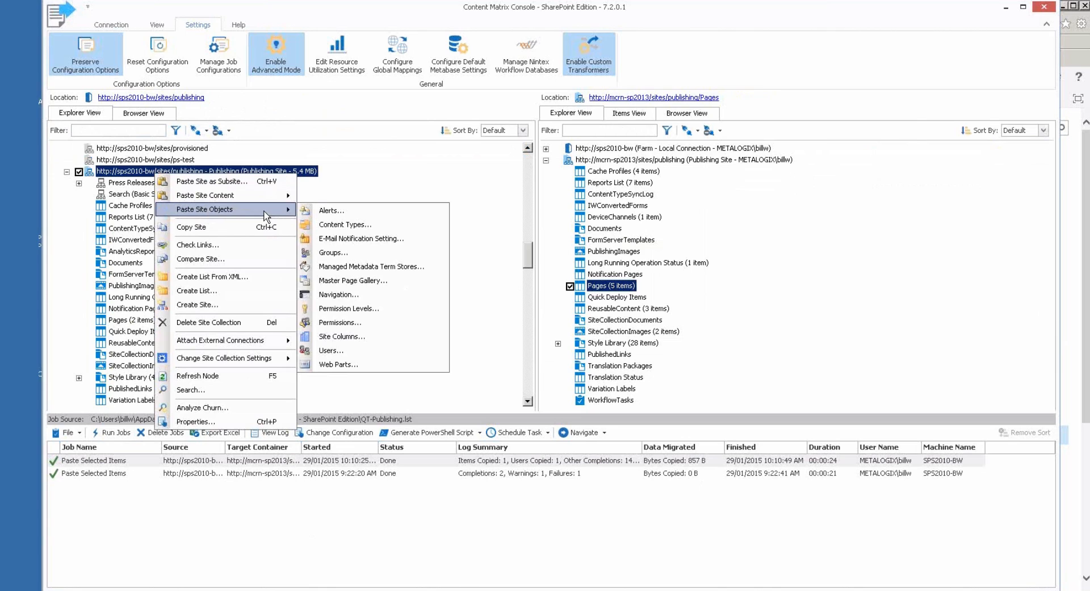
left_click(236, 227)
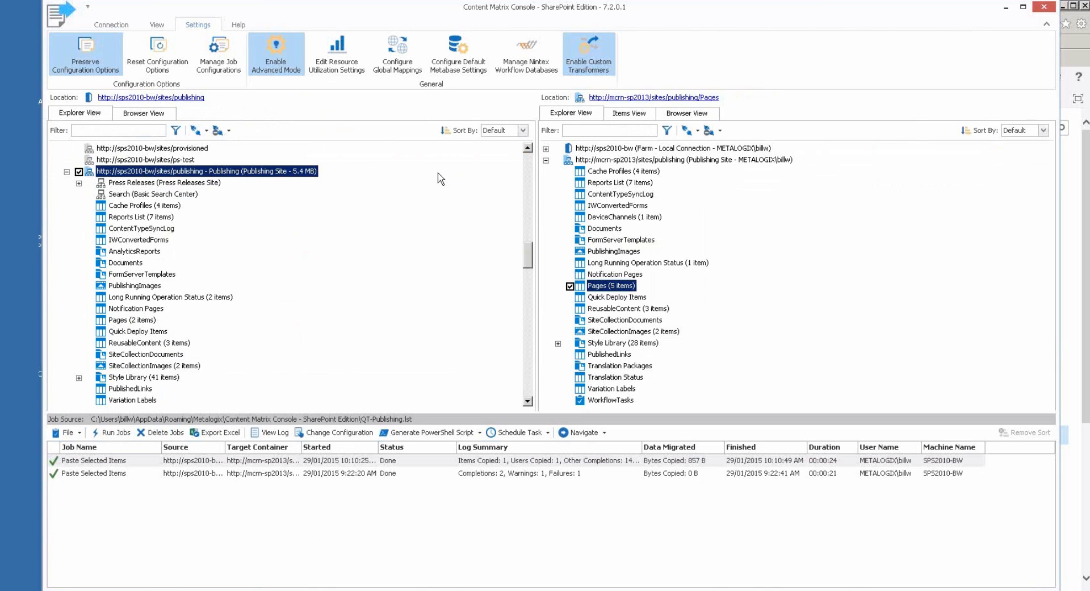
right_click(636, 160)
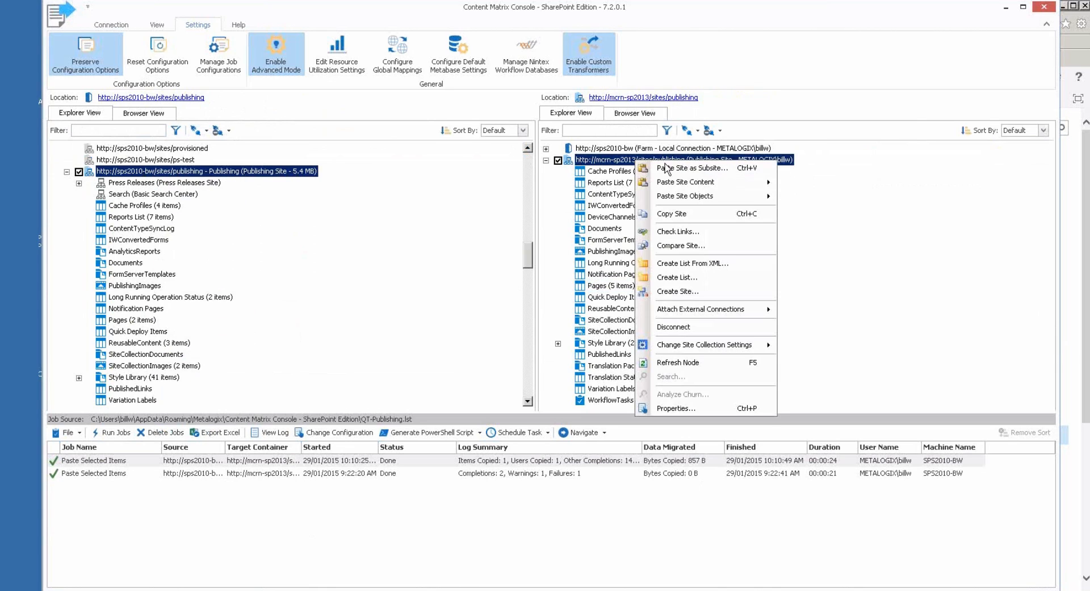
mouse_move(733, 196)
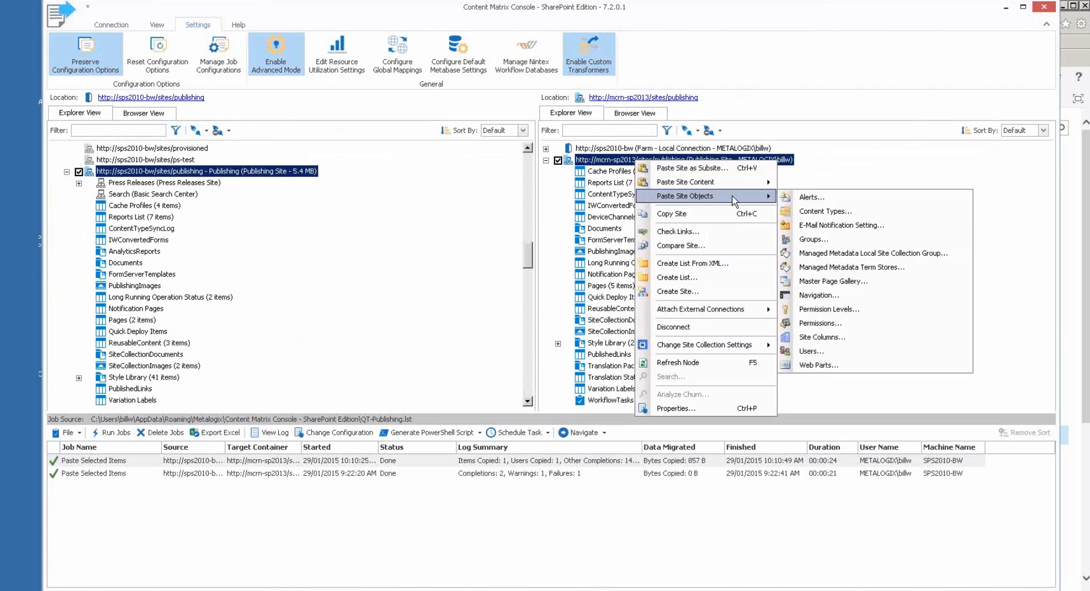
left_click(890, 284)
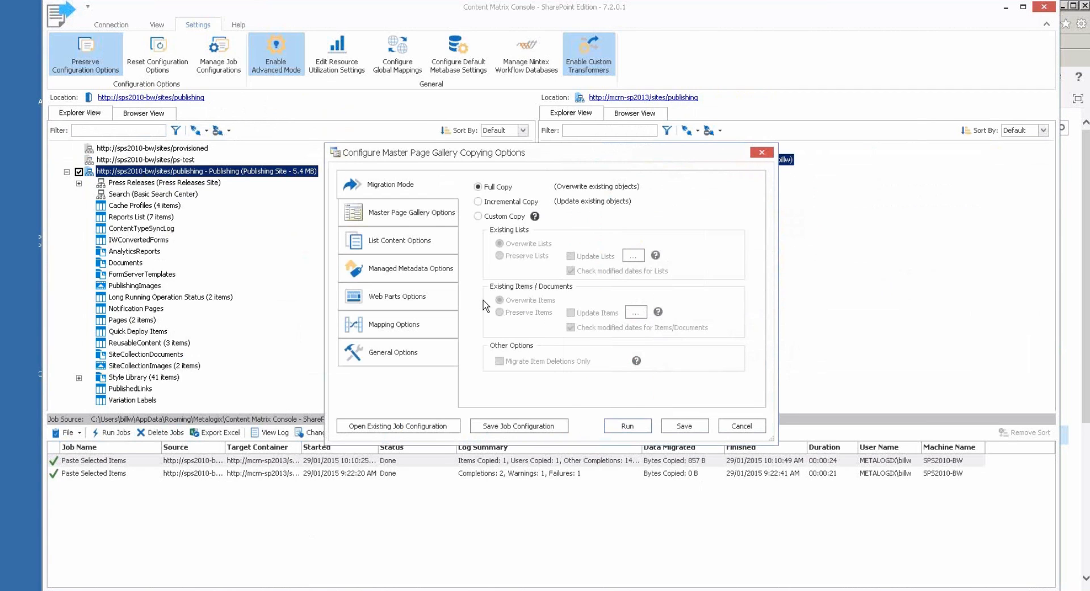
left_click(423, 215)
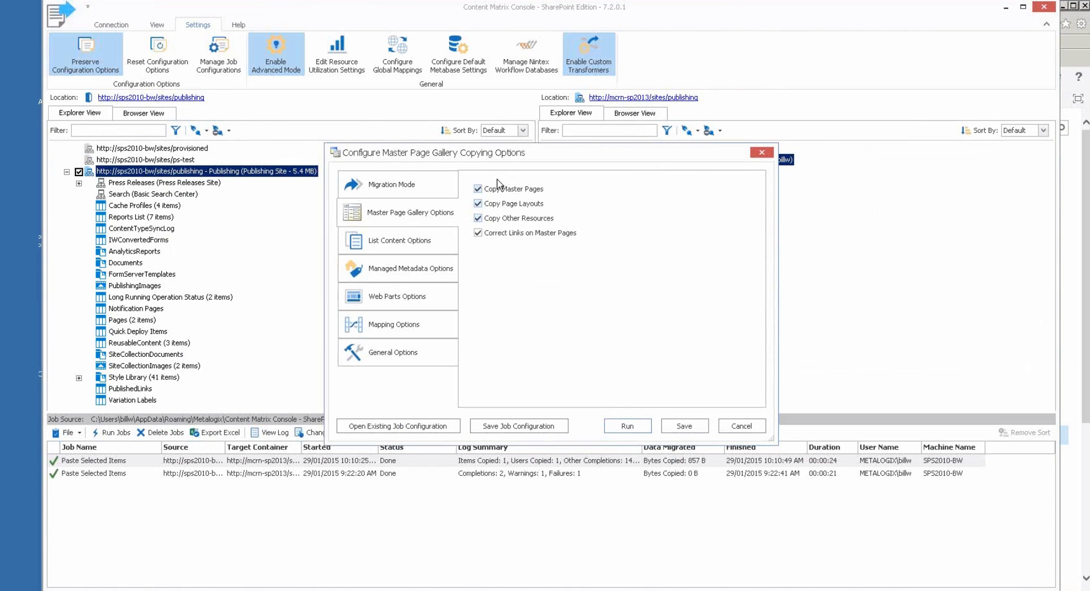
left_click_drag(504, 159, 499, 161)
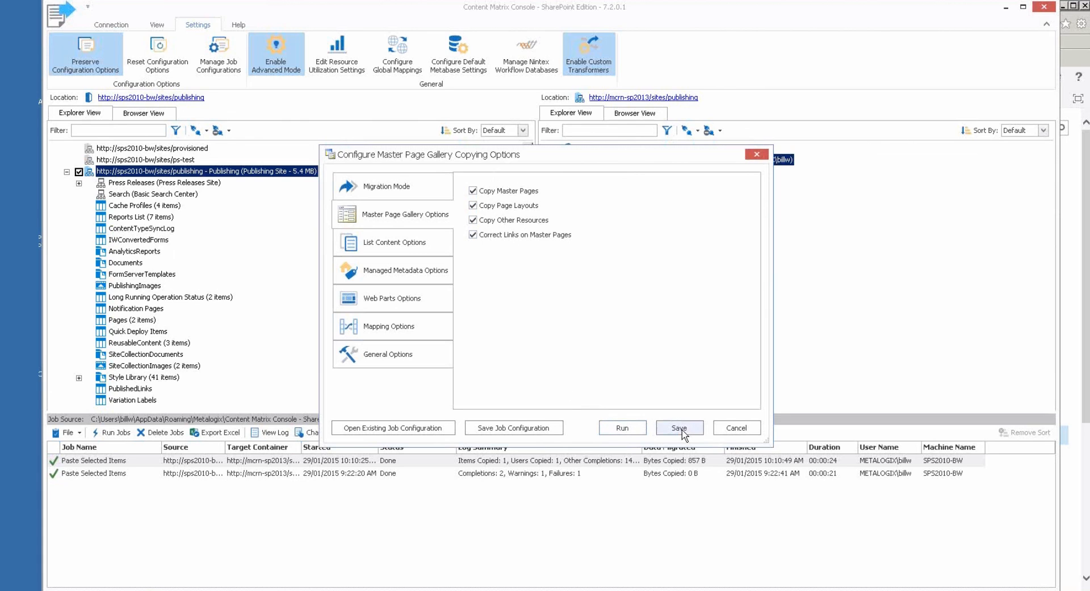
left_click(740, 430)
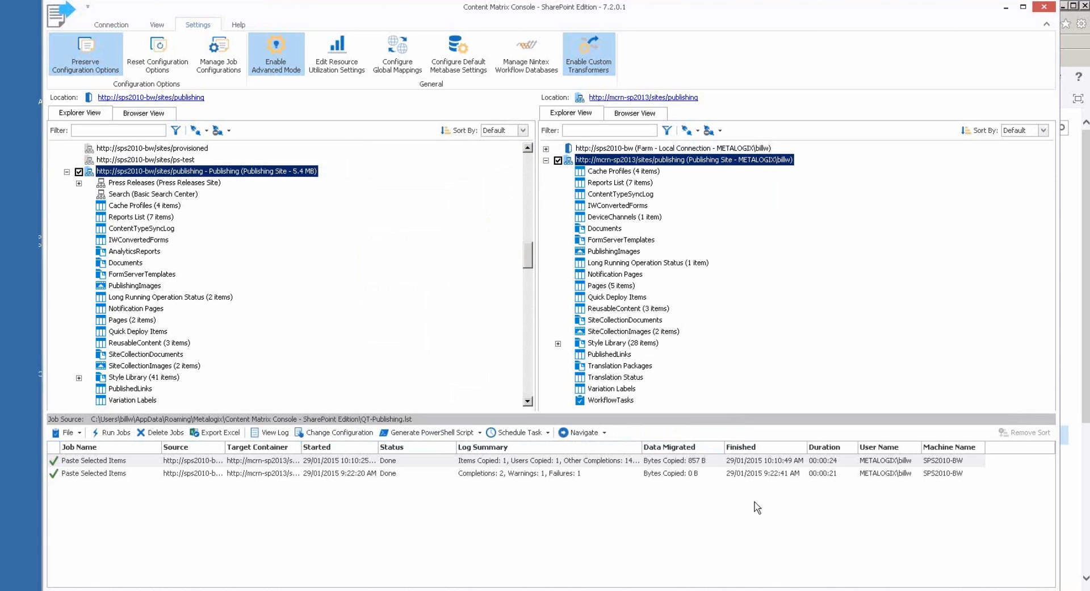
Review the log of the earlier Paste Selected Items job, examine the details of its Copying Document entry, and close the log.
left_click(334, 478)
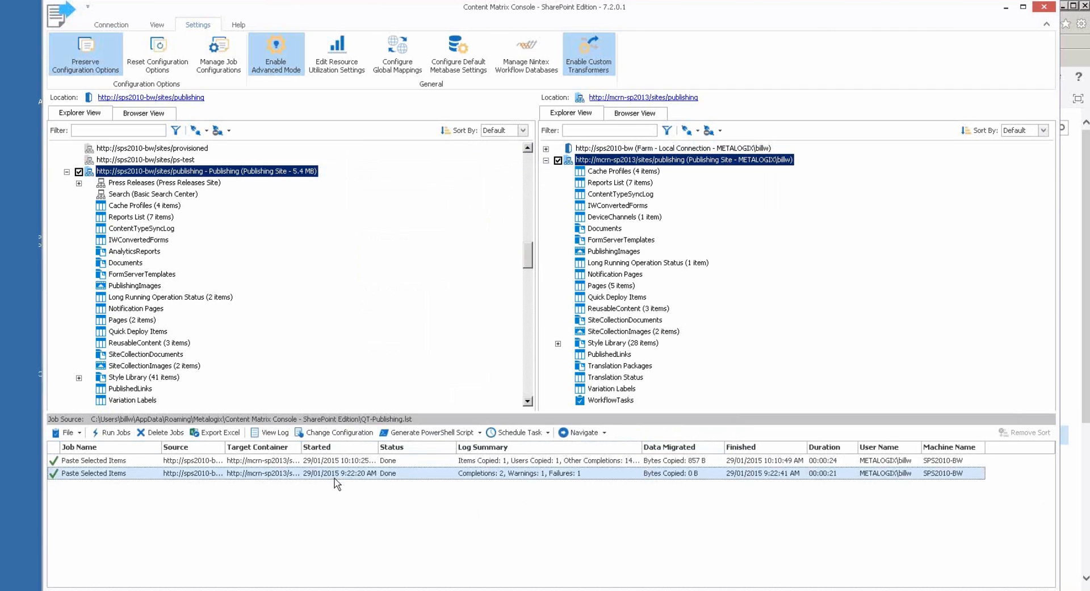
double_click(421, 476)
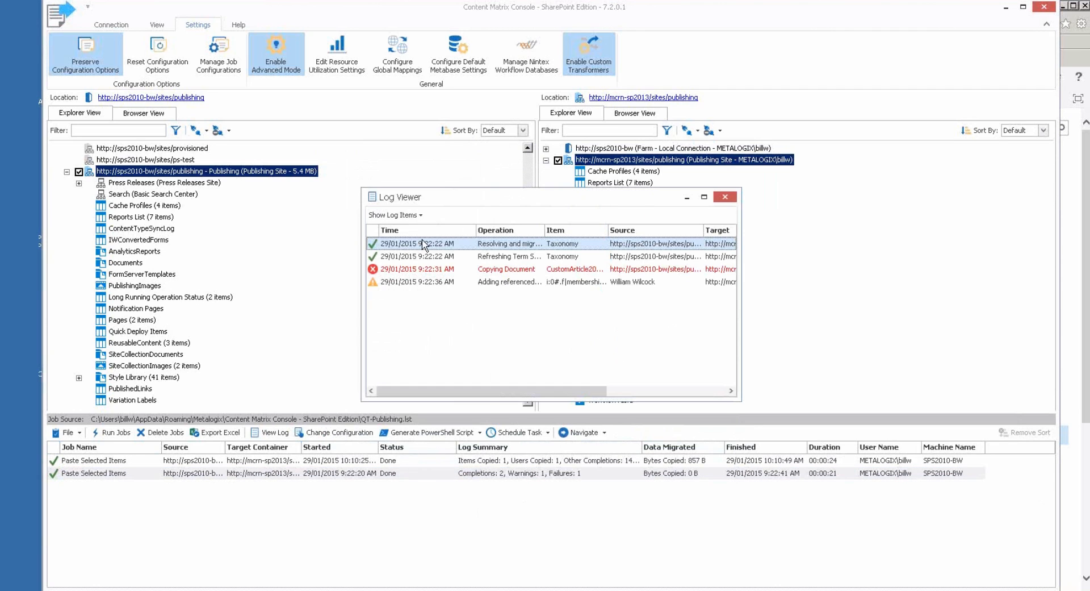
left_click(489, 271)
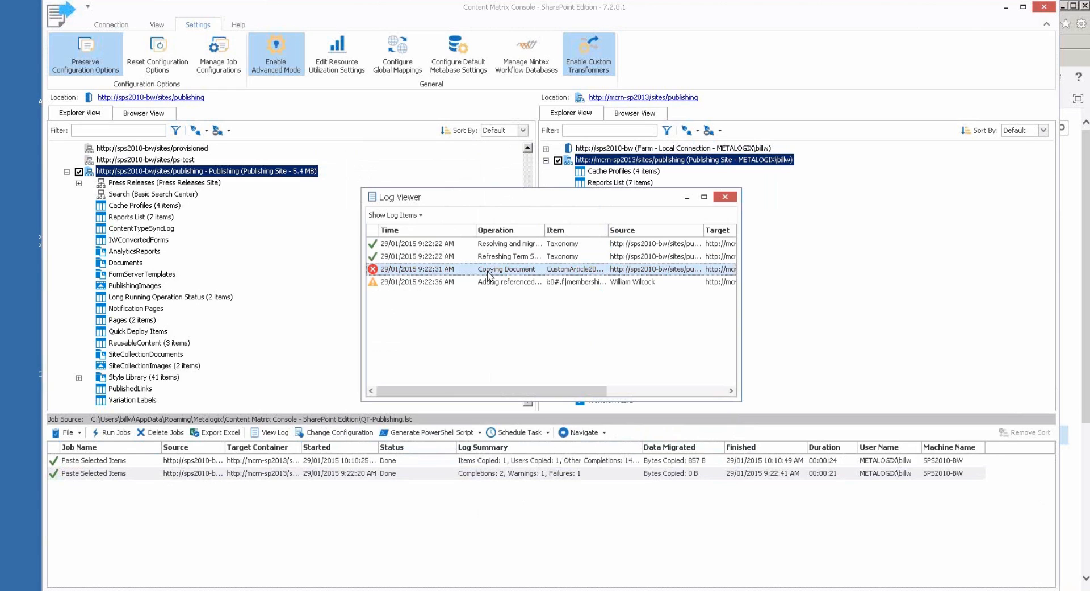
double_click(492, 272)
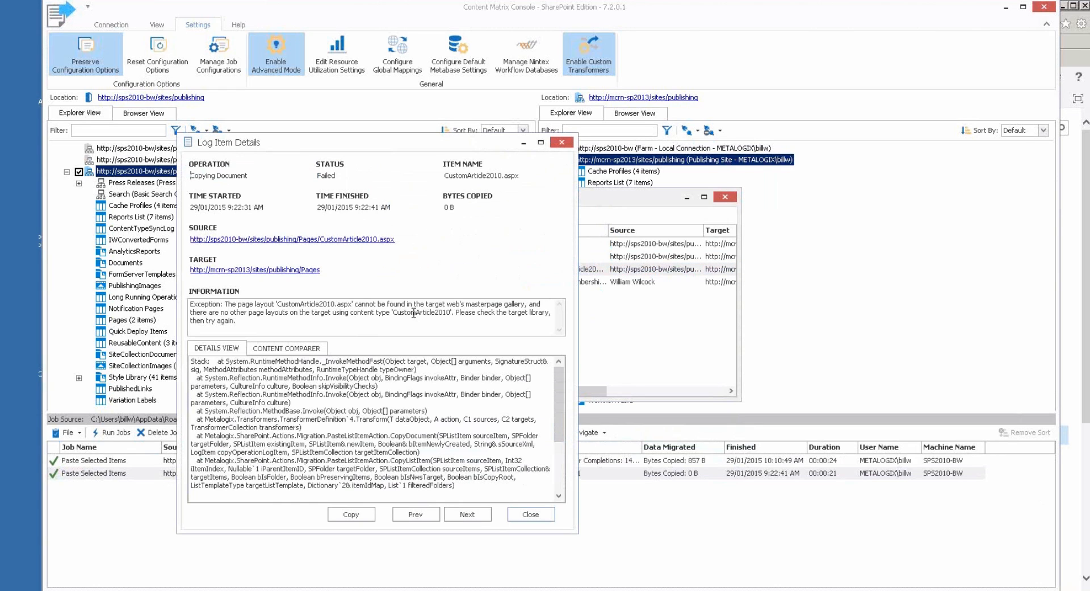
left_click(534, 514)
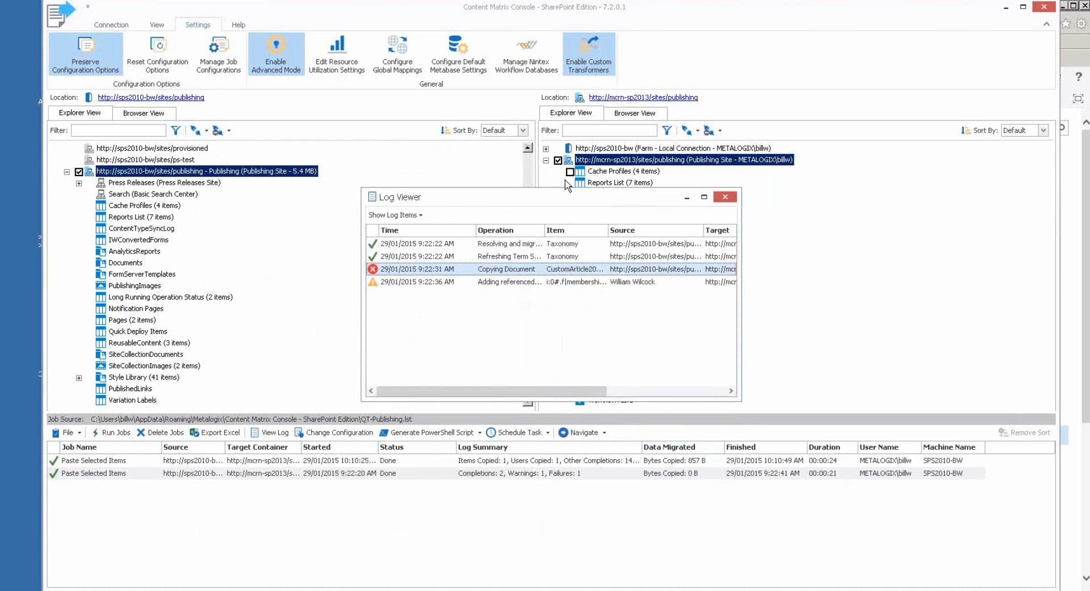
left_click_drag(561, 199, 524, 260)
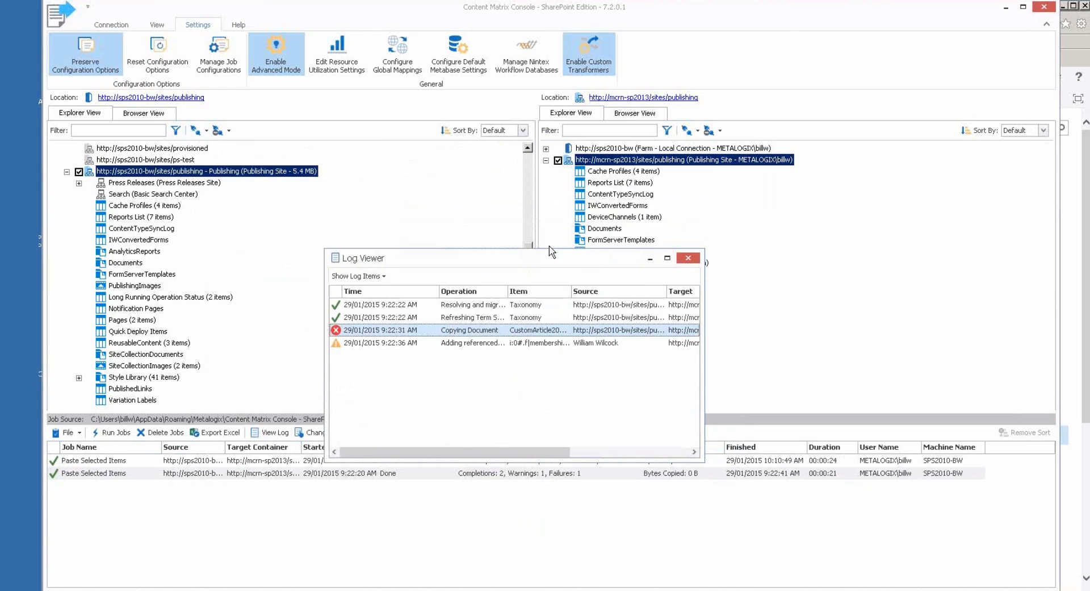
left_click(688, 258)
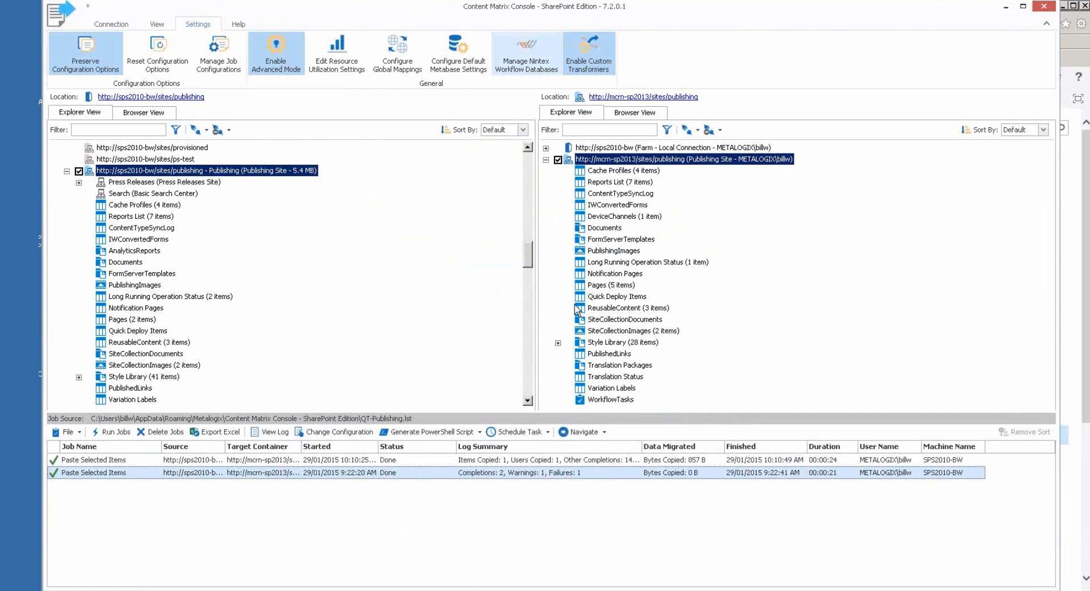
Reopen the latest job's configuration and examine the Transform script of the Invoke PowerShell Script transformer for SharePoint Items, widening its dialog.
left_click(368, 464)
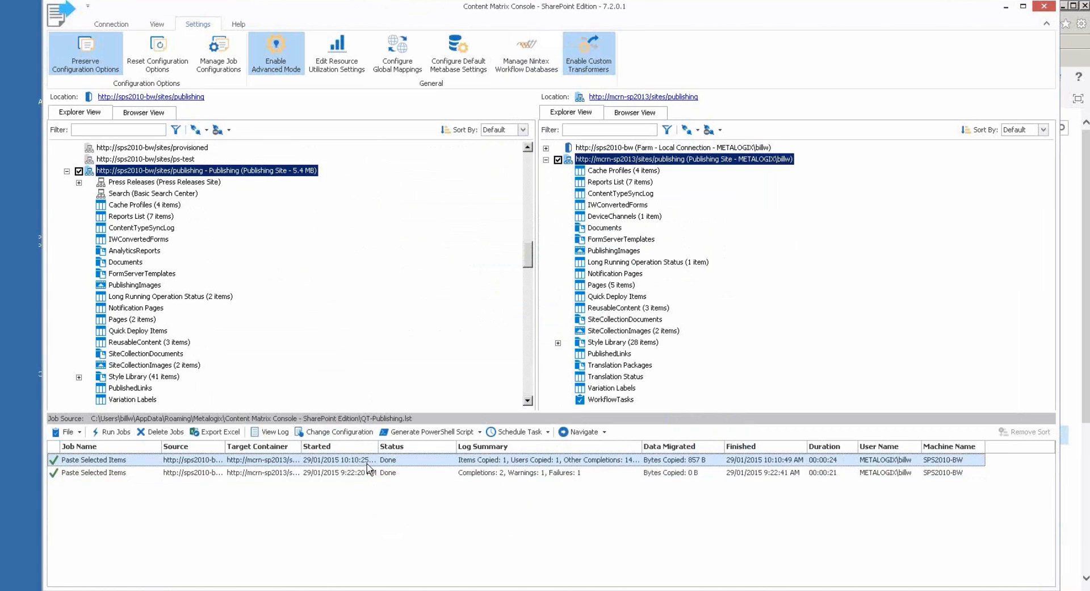
left_click(359, 435)
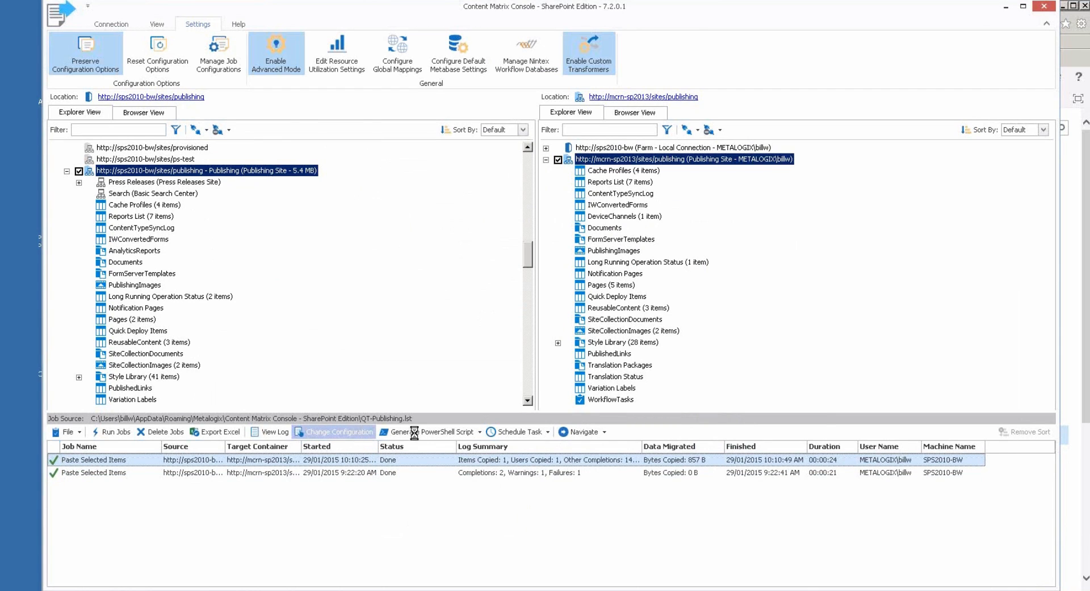
left_click(361, 404)
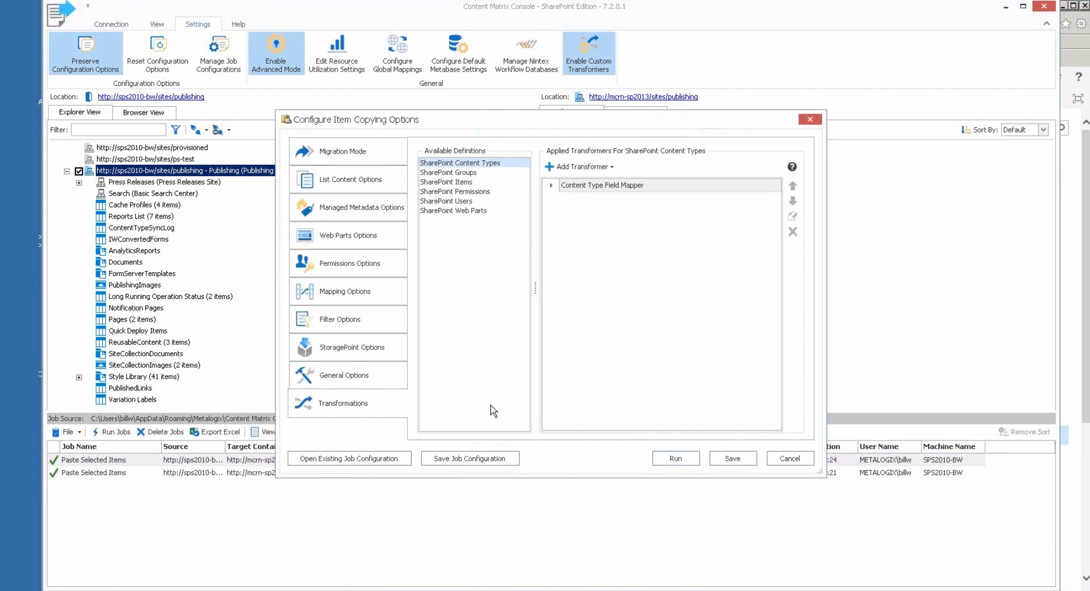
left_click(477, 182)
left_click(630, 250)
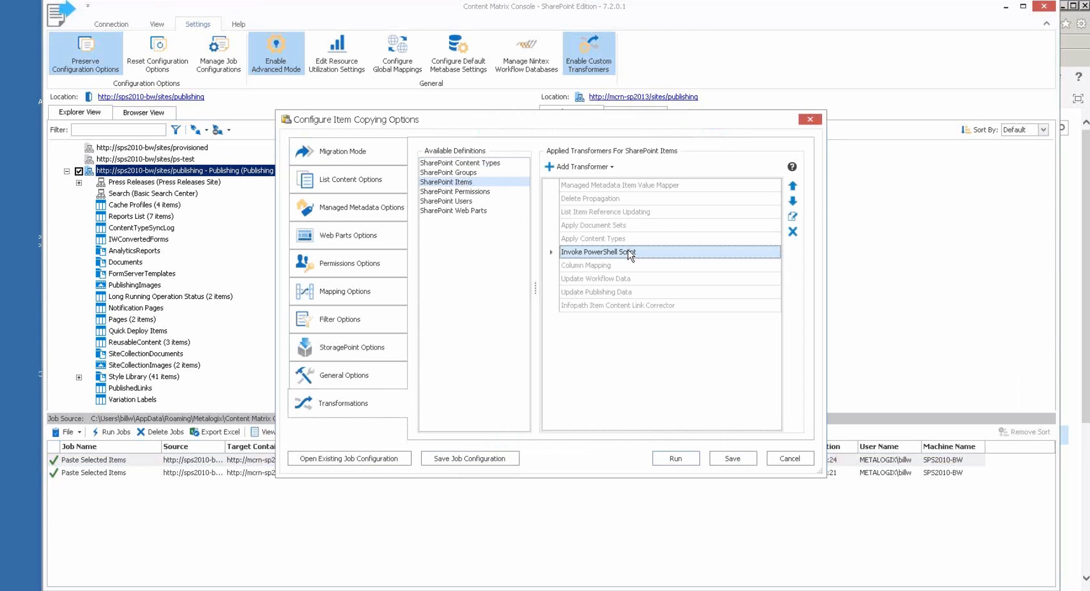
left_click(793, 217)
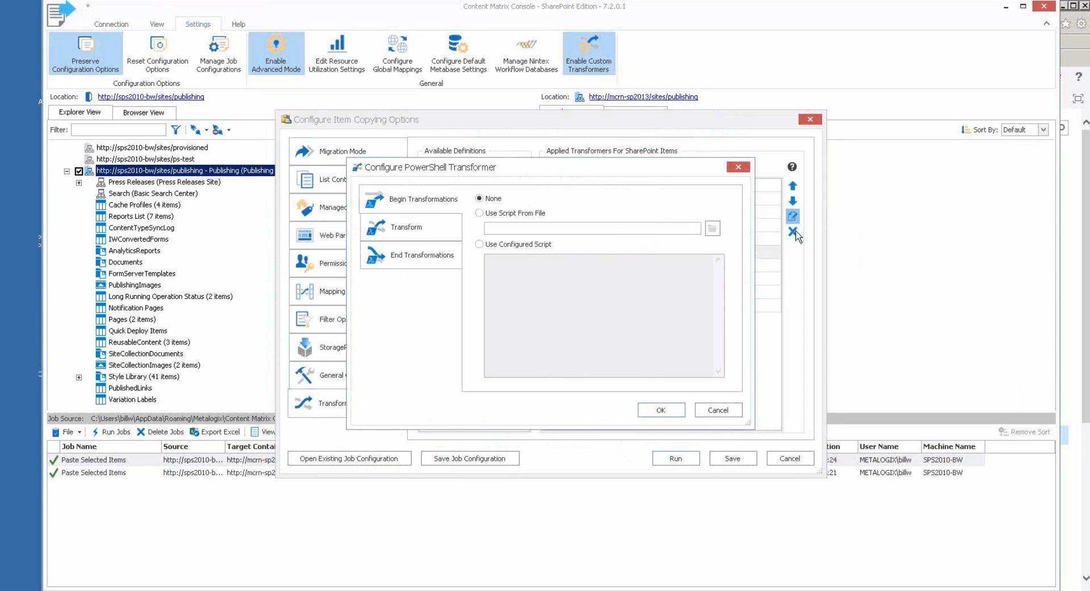
left_click(423, 230)
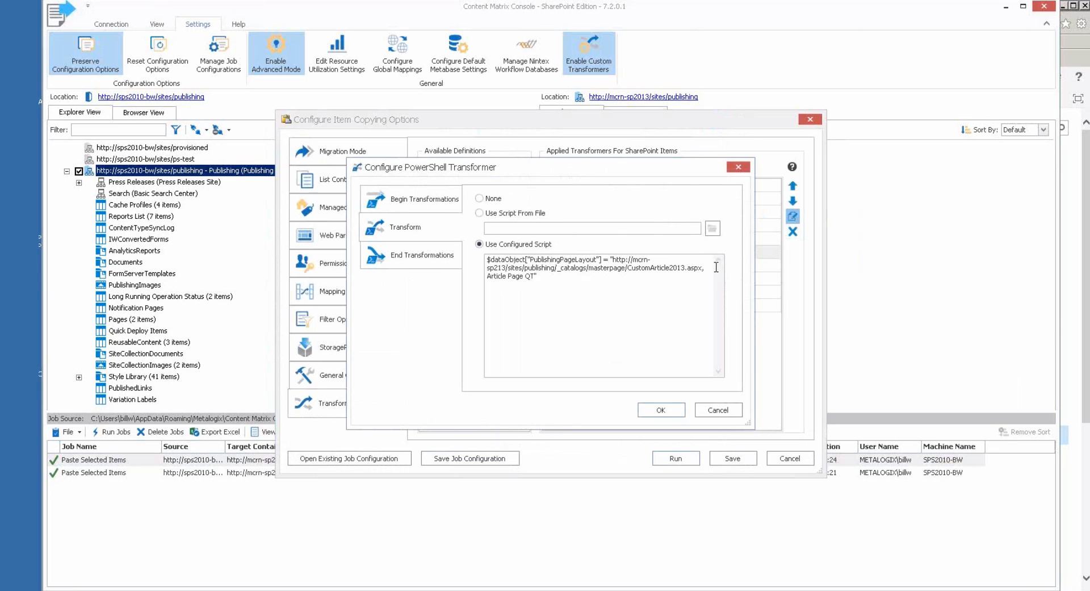
left_click_drag(753, 250, 973, 248)
left_click(848, 259)
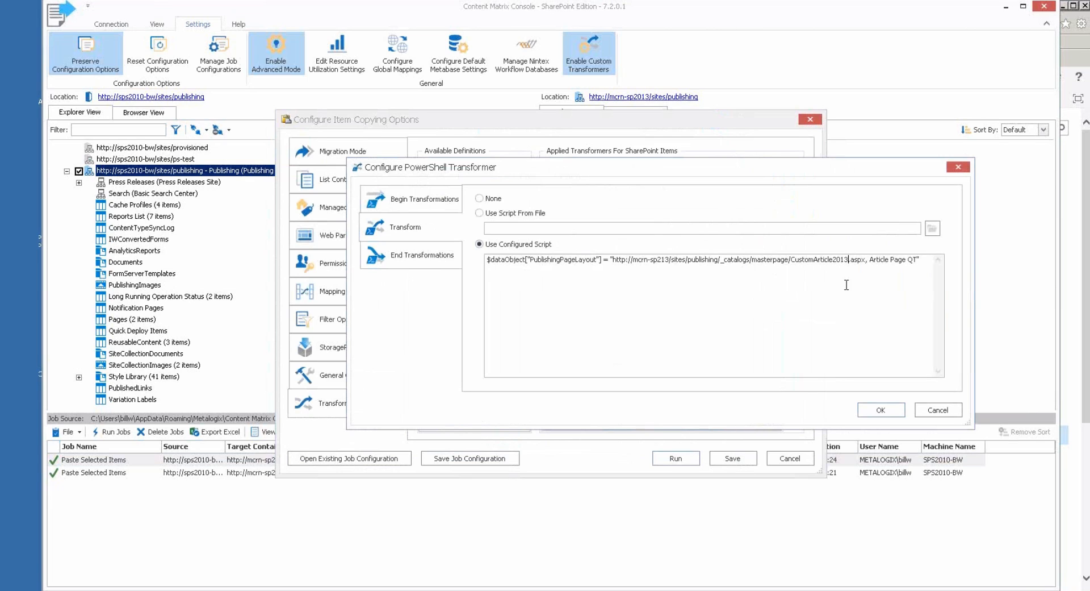
Change the script's page layout file to CustomArticle20131.aspx, rerun the Paste Selected Items job and expand its run details.
left_click(882, 409)
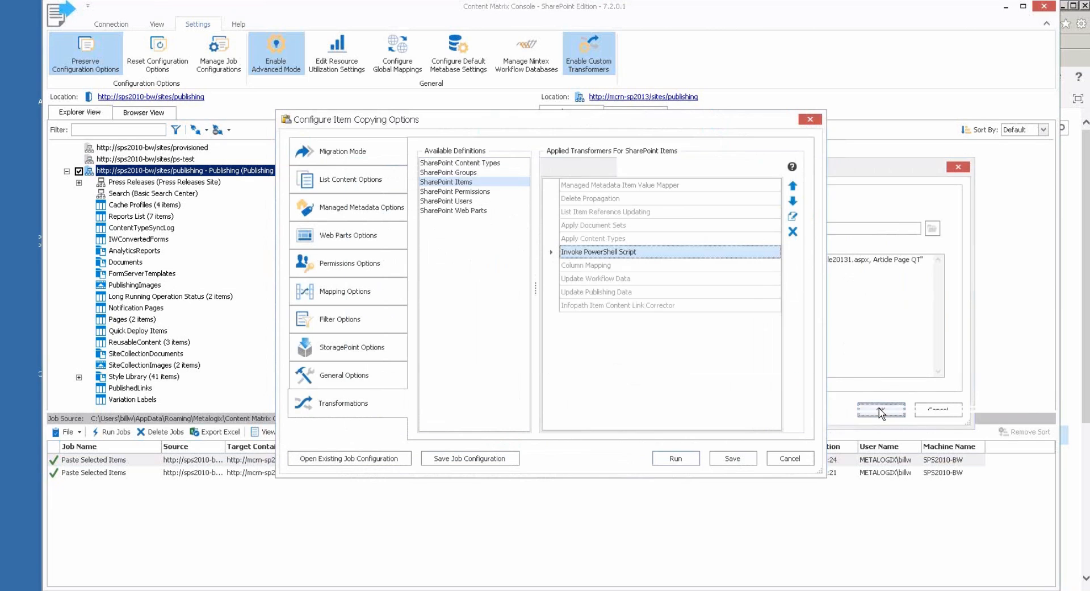
left_click(676, 458)
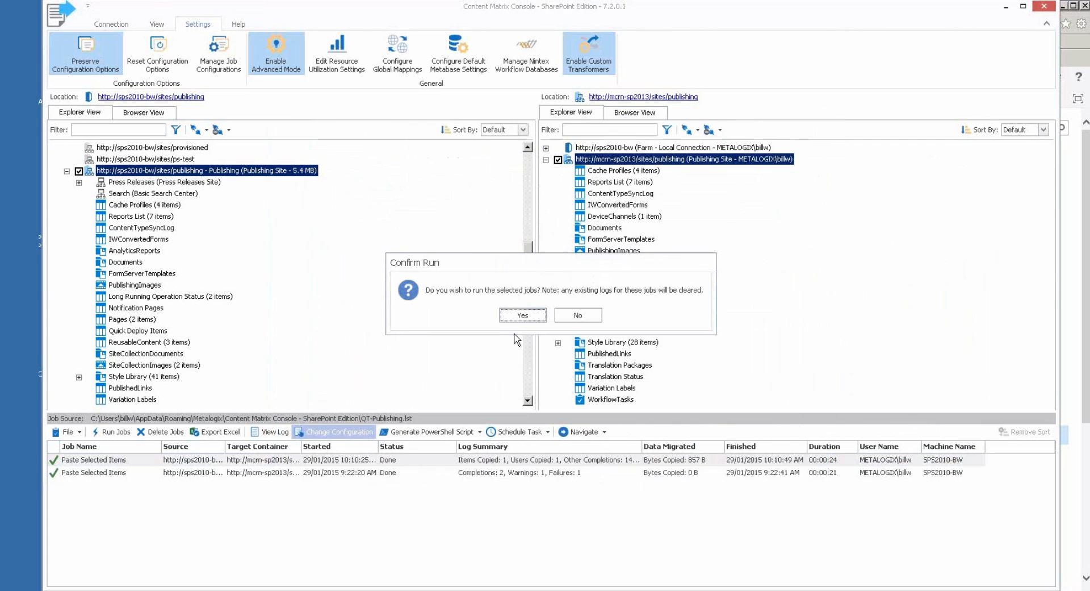
left_click(520, 315)
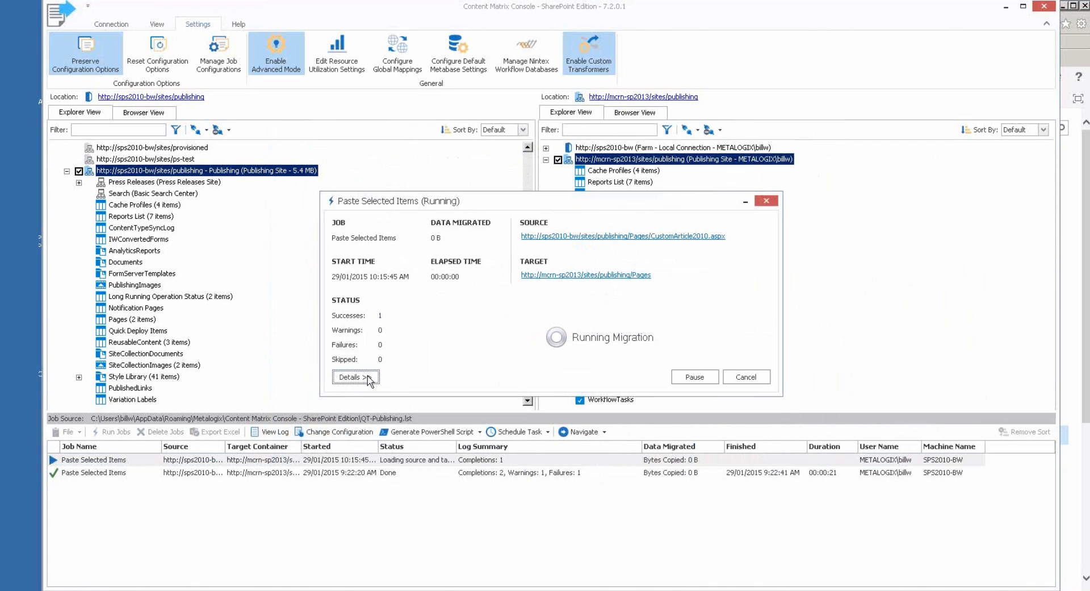
left_click_drag(545, 205, 426, 159)
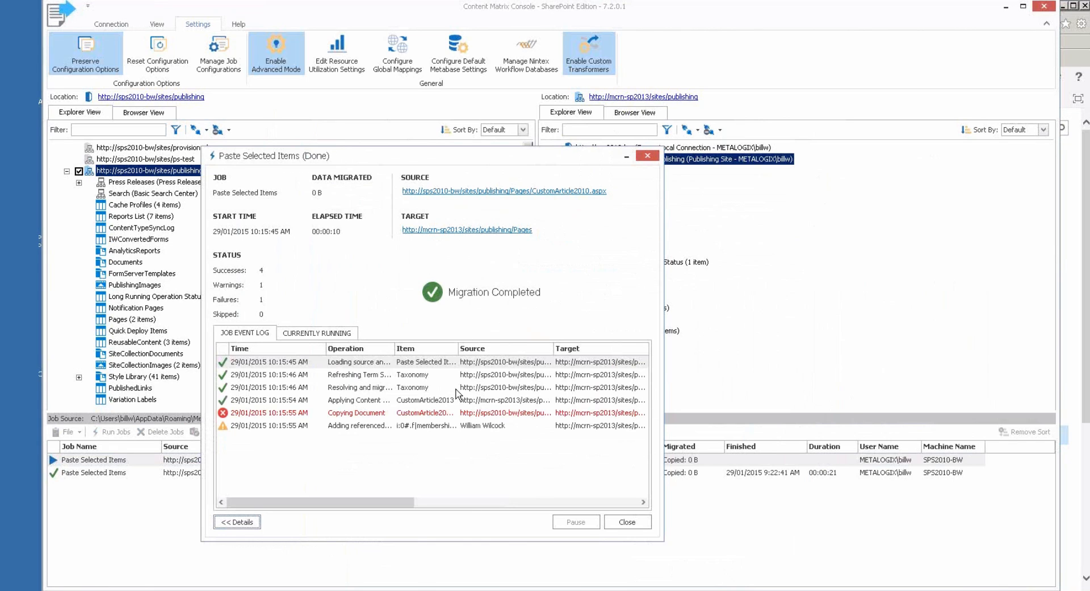
Examine the exception and stack trace of the Copying Document entry in the job's event log, and close the job results.
left_click(447, 413)
double_click(445, 414)
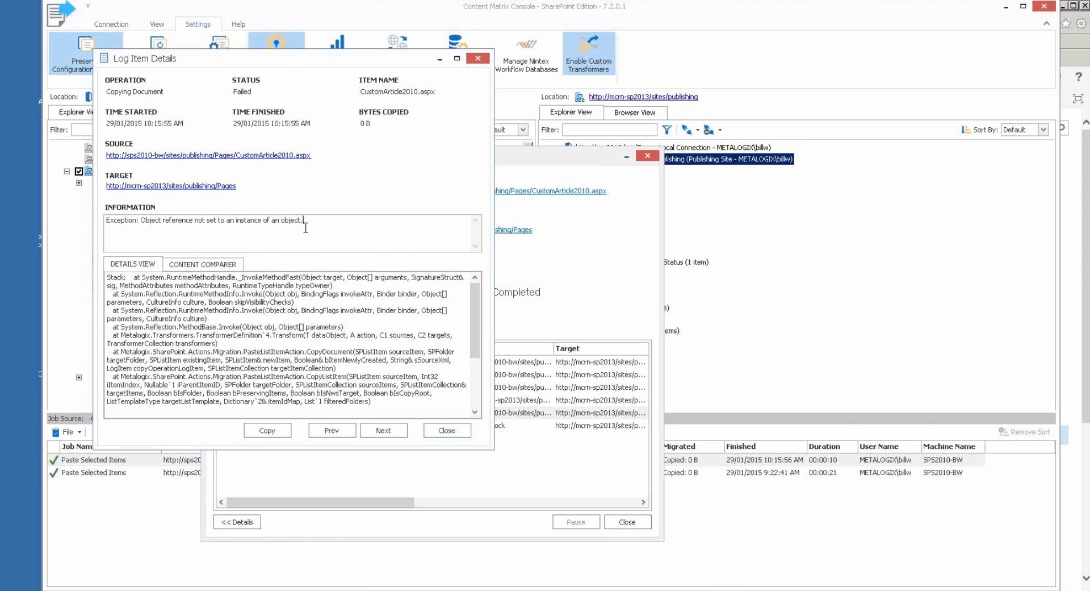
left_click(142, 221)
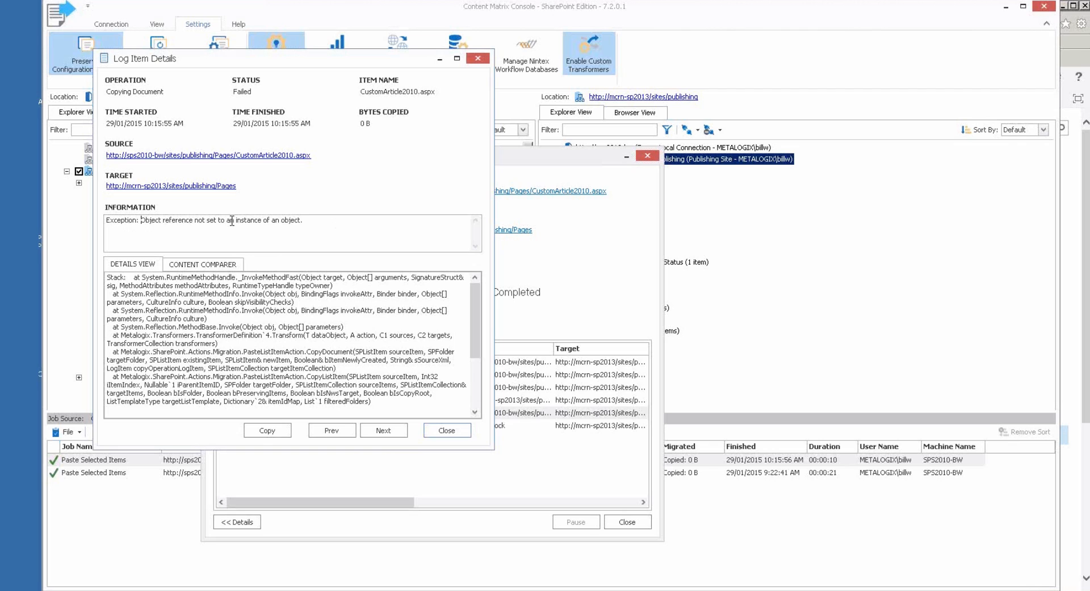
left_click(311, 220)
left_click_drag(482, 315, 478, 385)
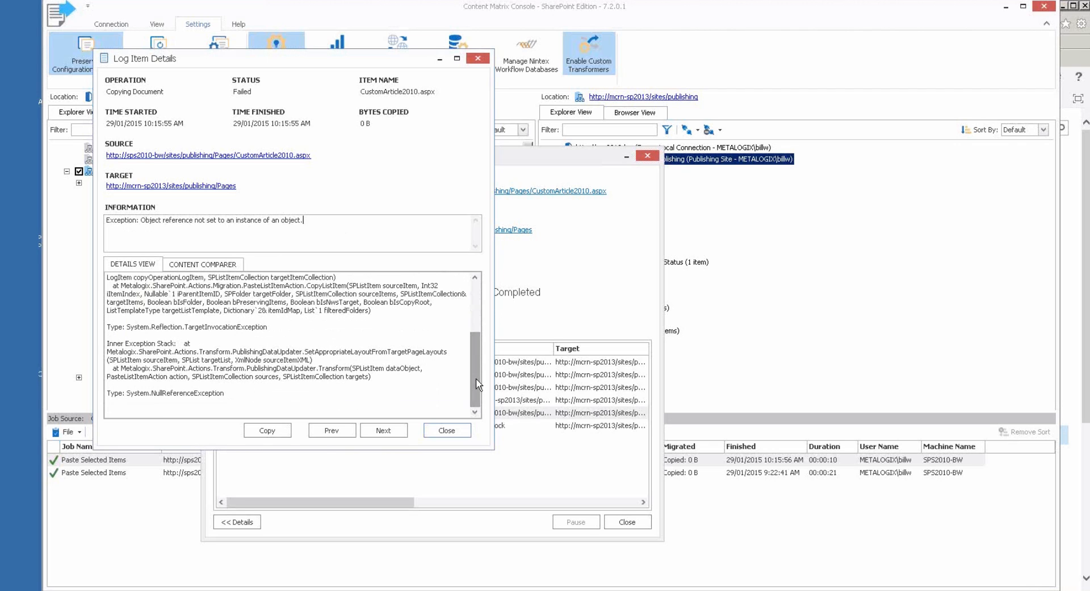
scroll(476, 311, "up", 4)
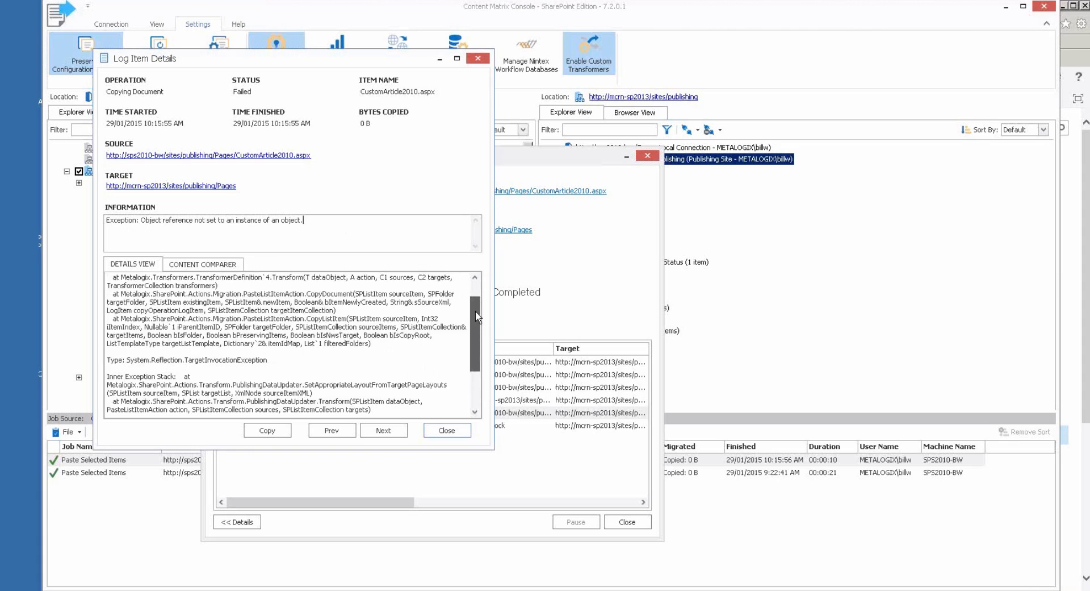
left_click_drag(311, 221, 119, 221)
left_click(305, 221)
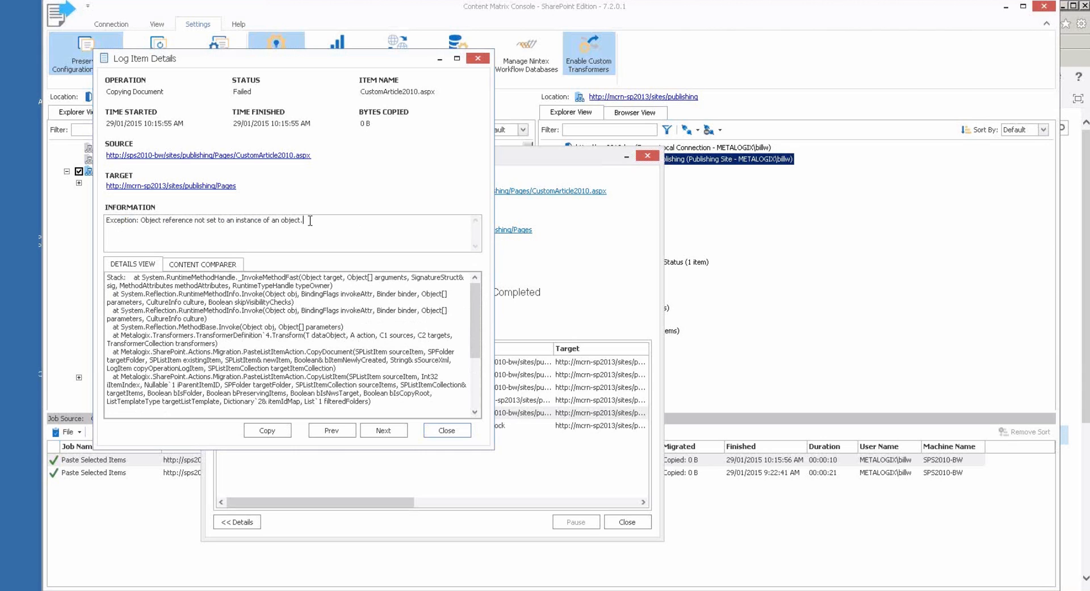
left_click(443, 433)
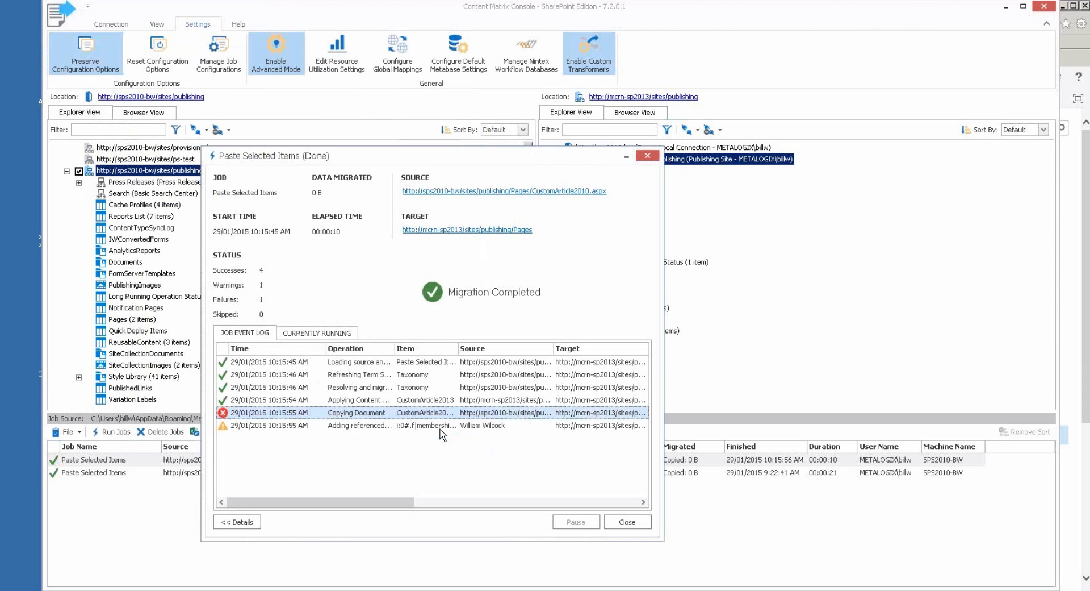
left_click(646, 522)
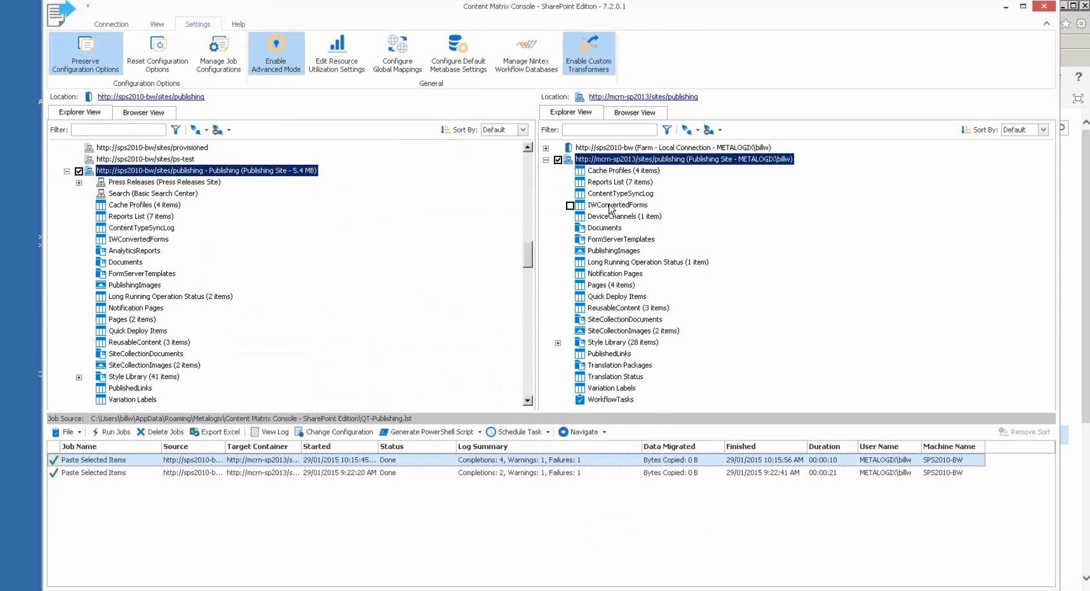
left_click(546, 160)
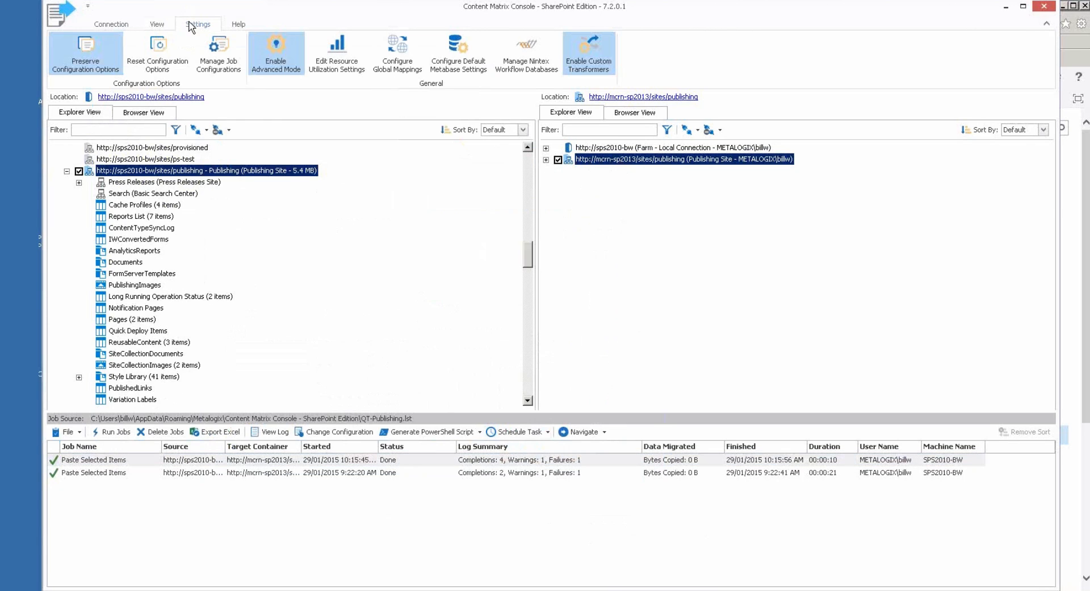
left_click(120, 25)
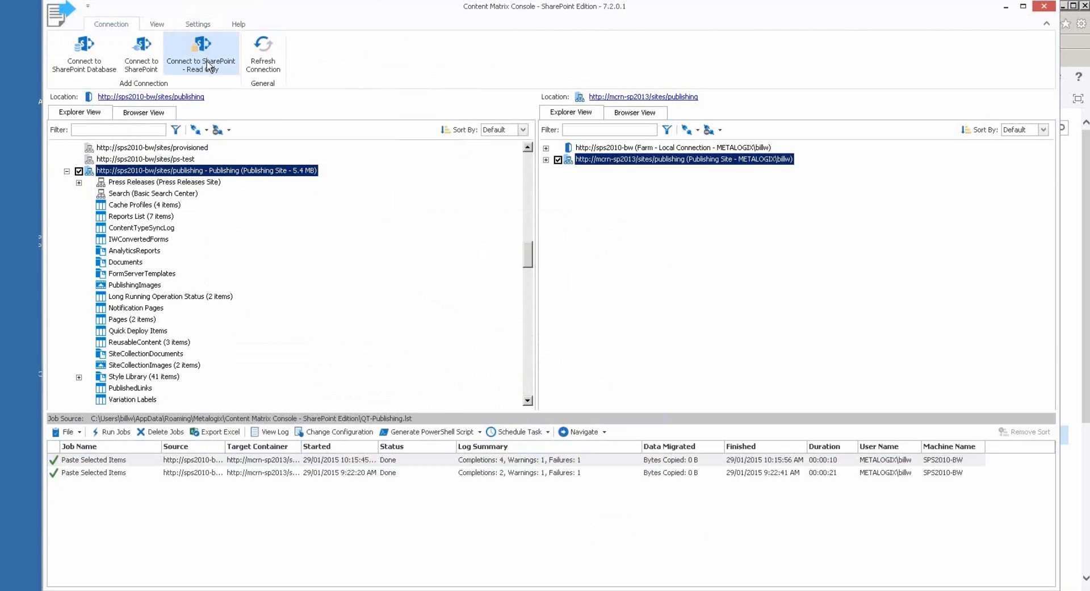
left_click(149, 64)
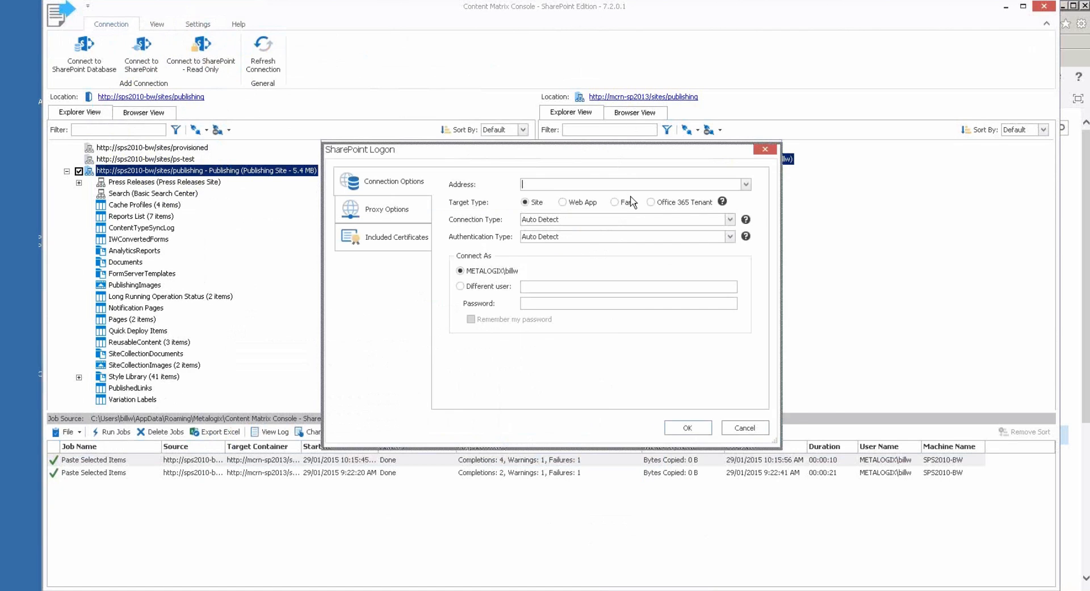
left_click(800, 238)
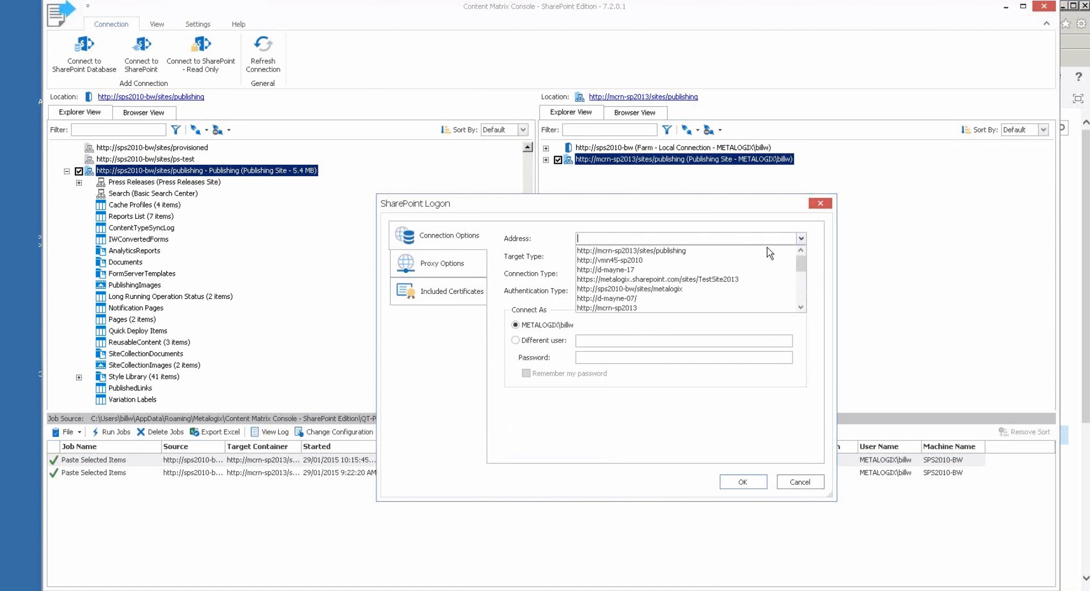
left_click(717, 250)
left_click(669, 274)
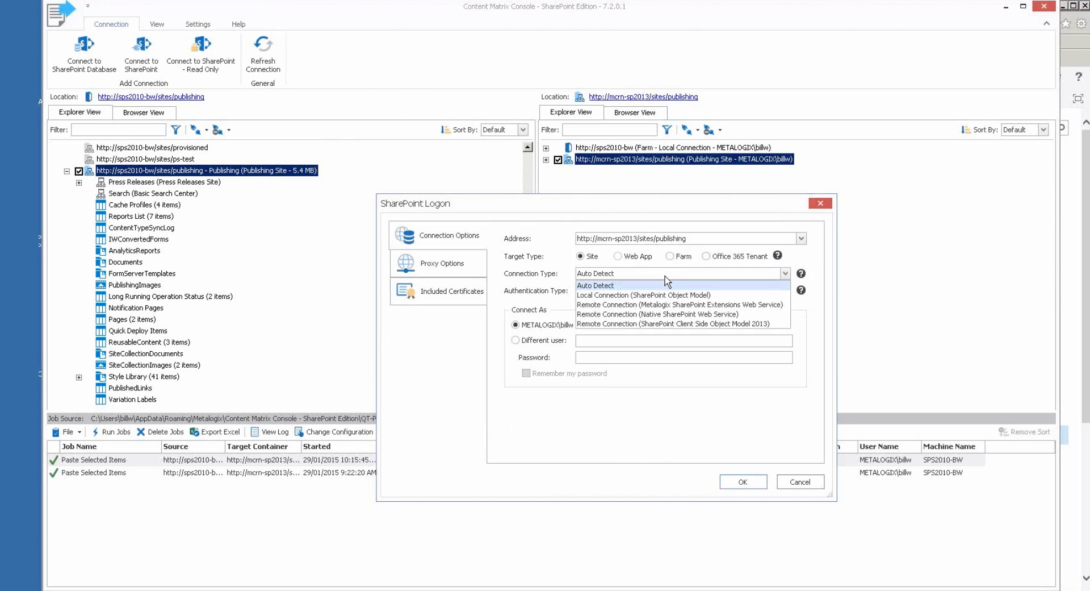
left_click(670, 324)
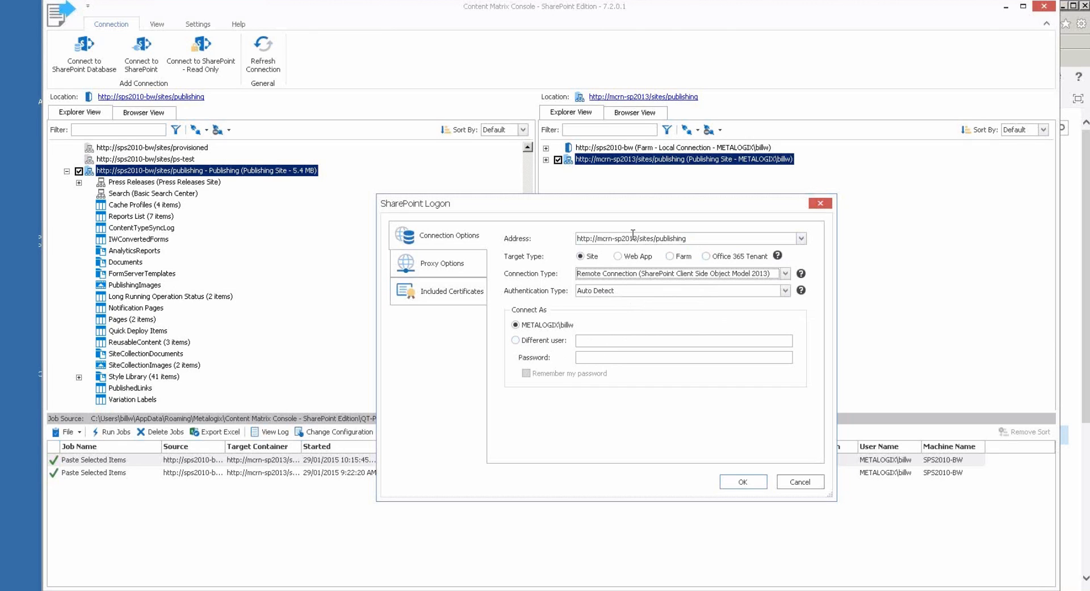
left_click(738, 483)
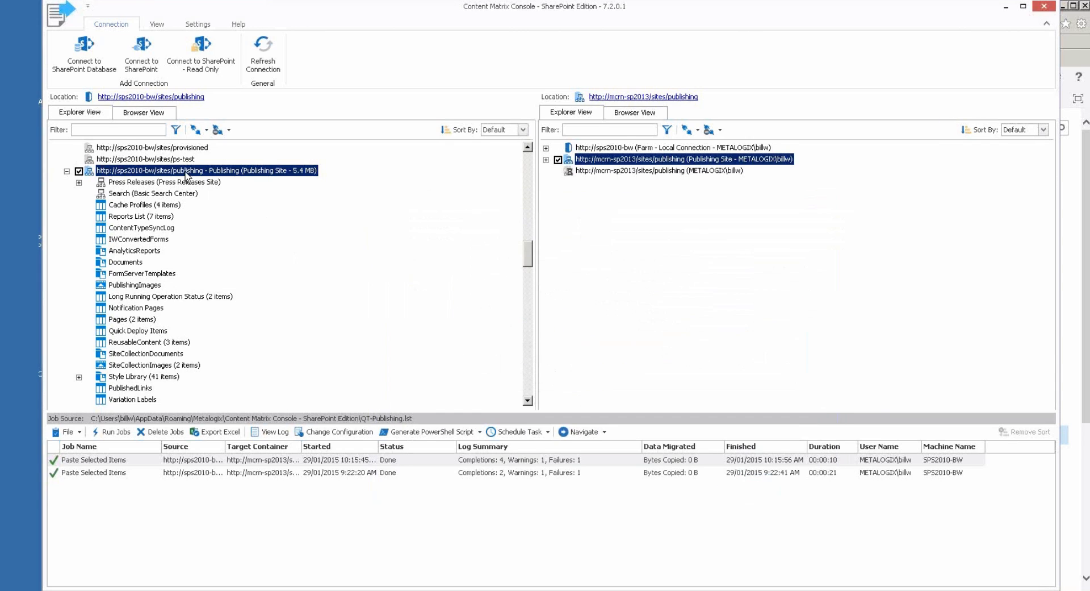
Expand the newly added mcrn-sp2013 publishing connection and select its Pages library as the target.
left_click(607, 171)
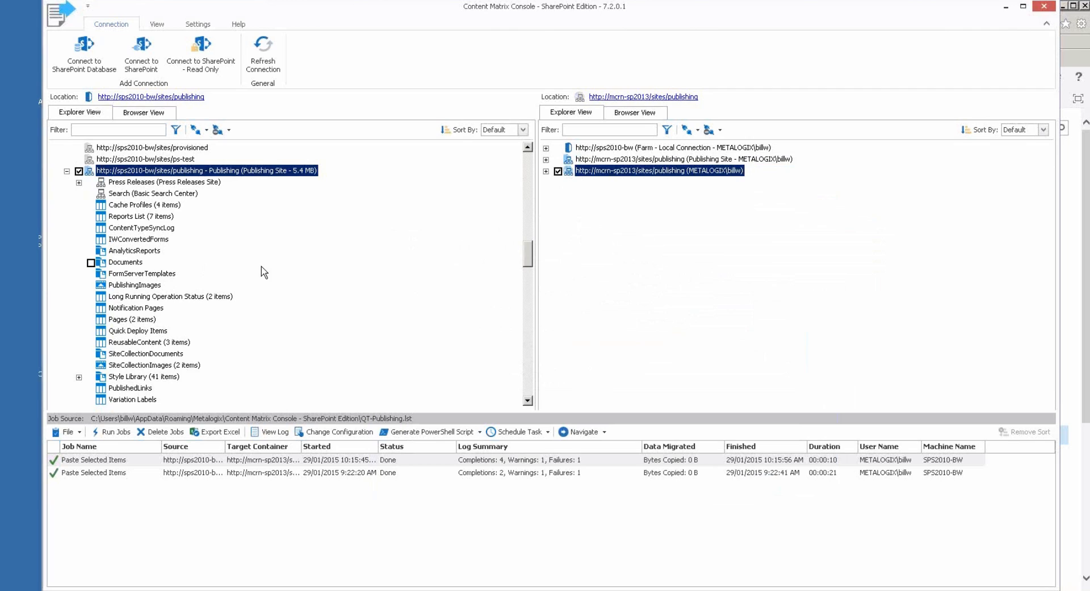
mouse_move(223, 187)
left_click(546, 171)
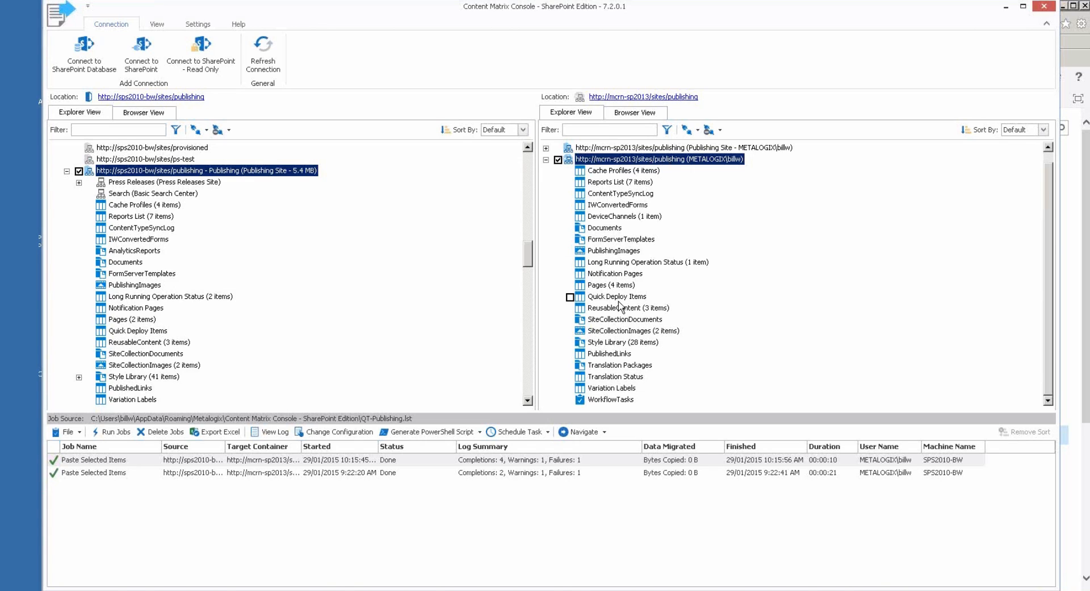
left_click(611, 286)
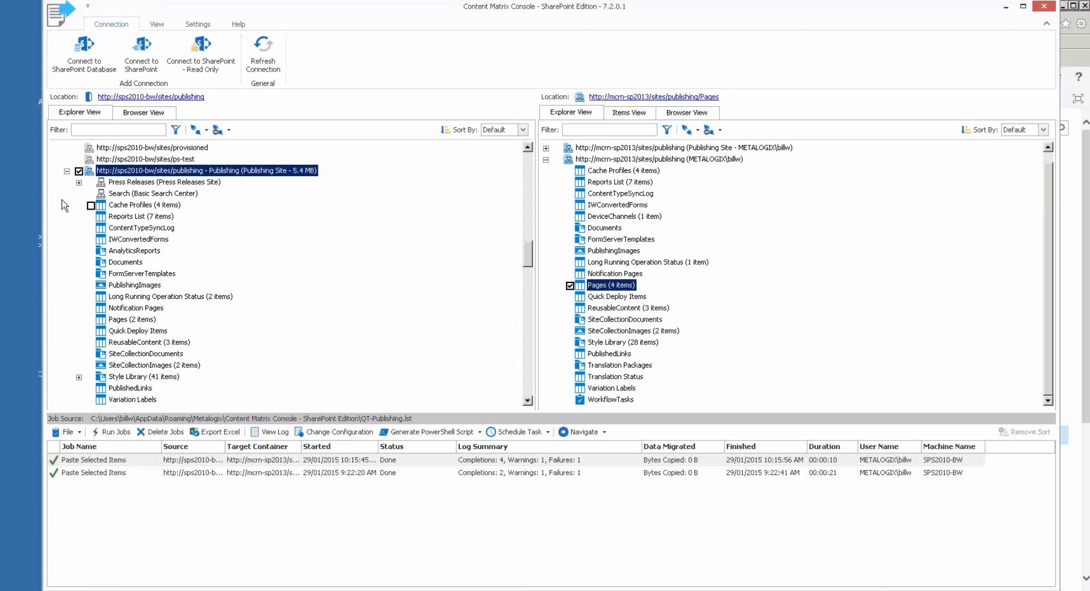
Copy CustomArticle2010.aspx from the source Pages library and start pasting the selected item into the target Pages library.
left_click(126, 320)
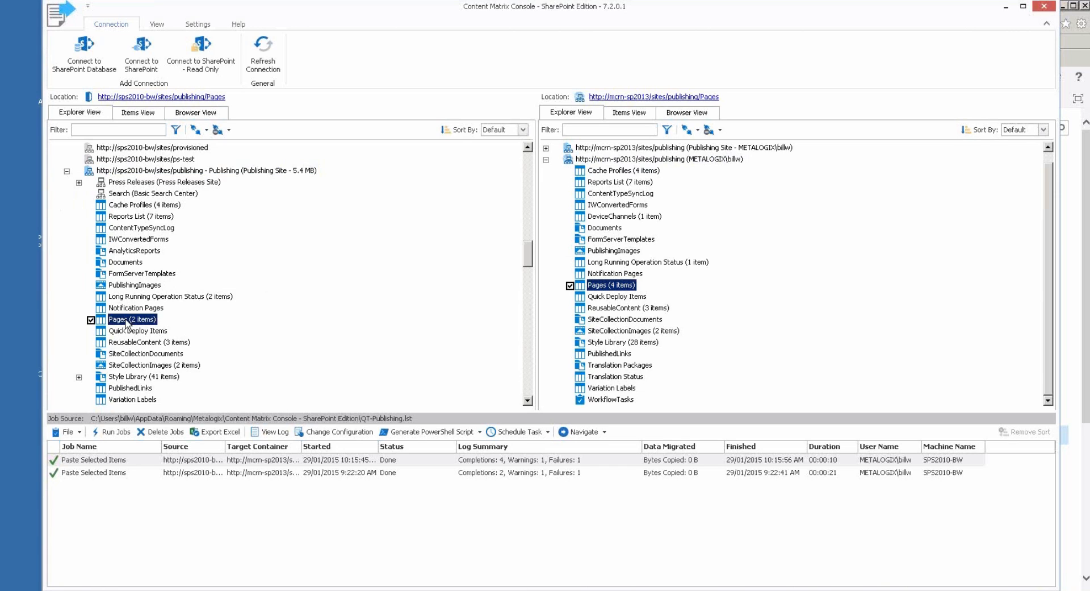
left_click(136, 113)
right_click(120, 173)
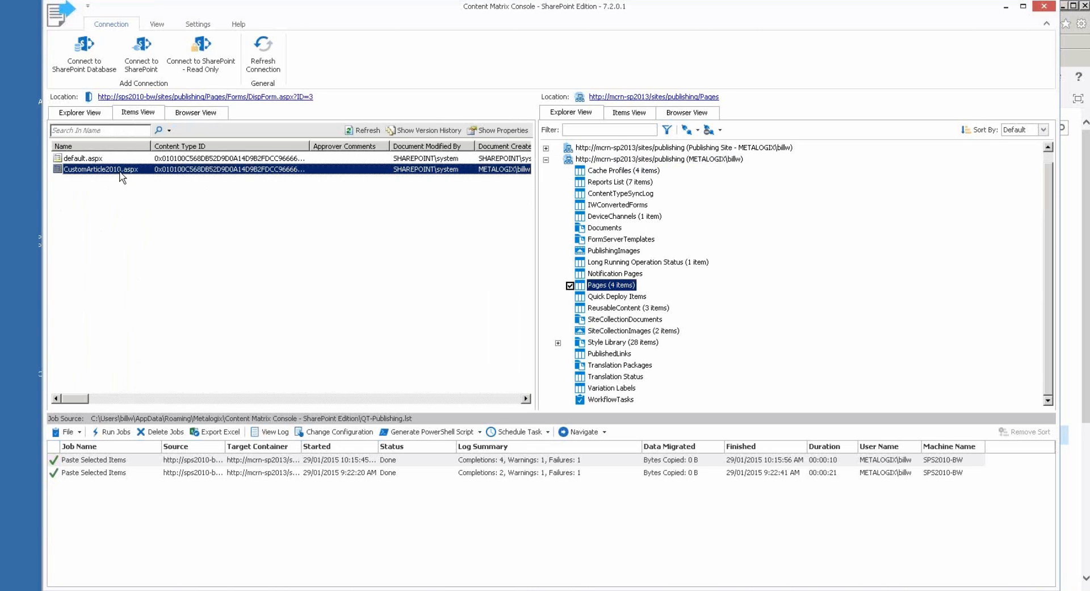
left_click(189, 197)
right_click(612, 284)
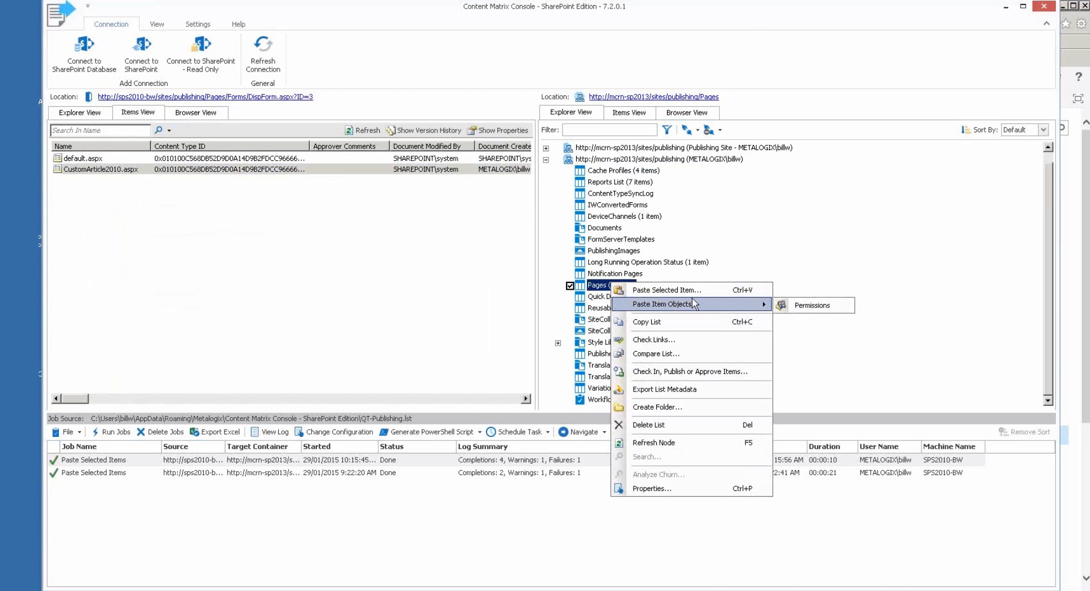
left_click(664, 290)
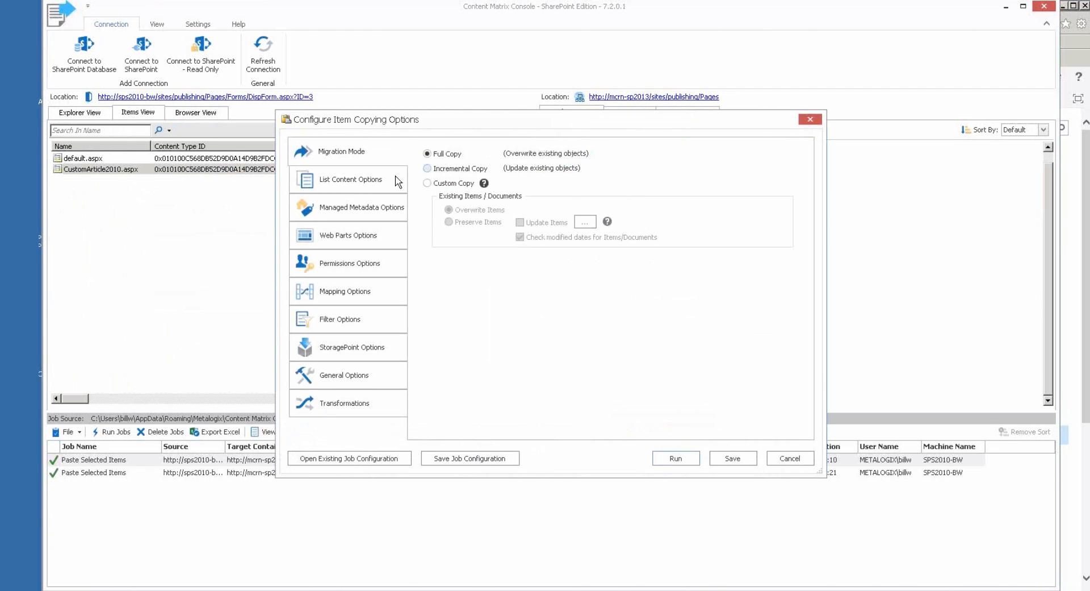
Apply the CustomArticle2013 content type in the list content options and map source items to it with item type Items.
left_click(432, 197)
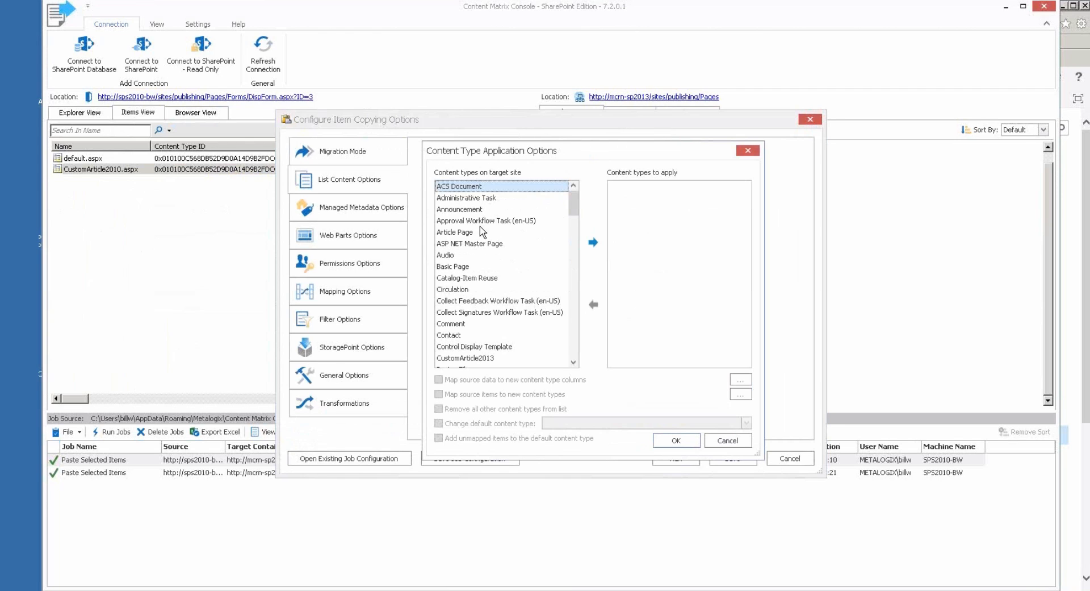
scroll(557, 236, "down", 3)
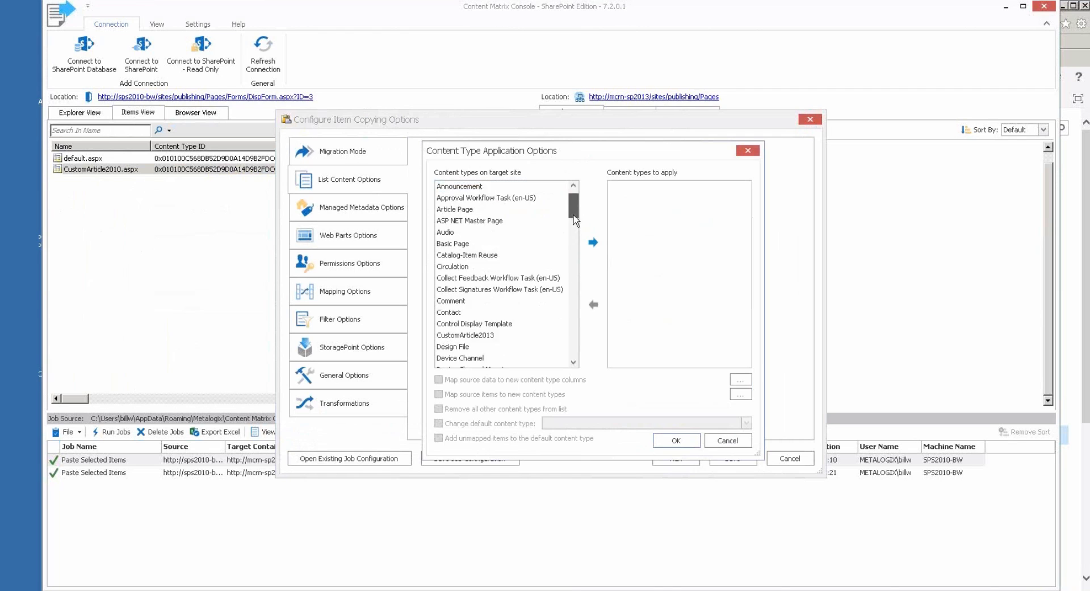
left_click(549, 243)
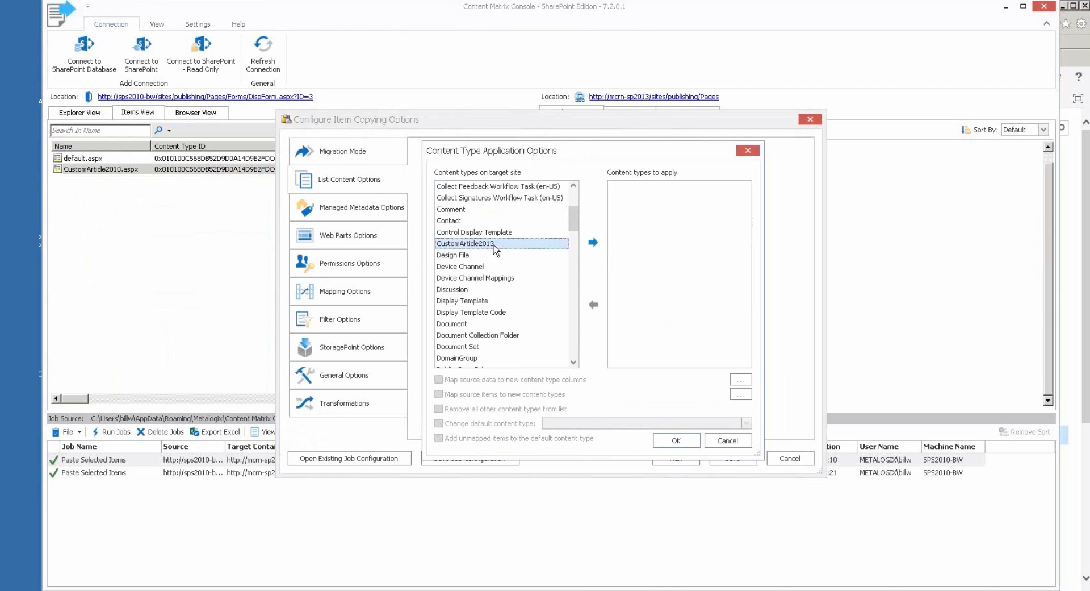
left_click(593, 242)
left_click(450, 396)
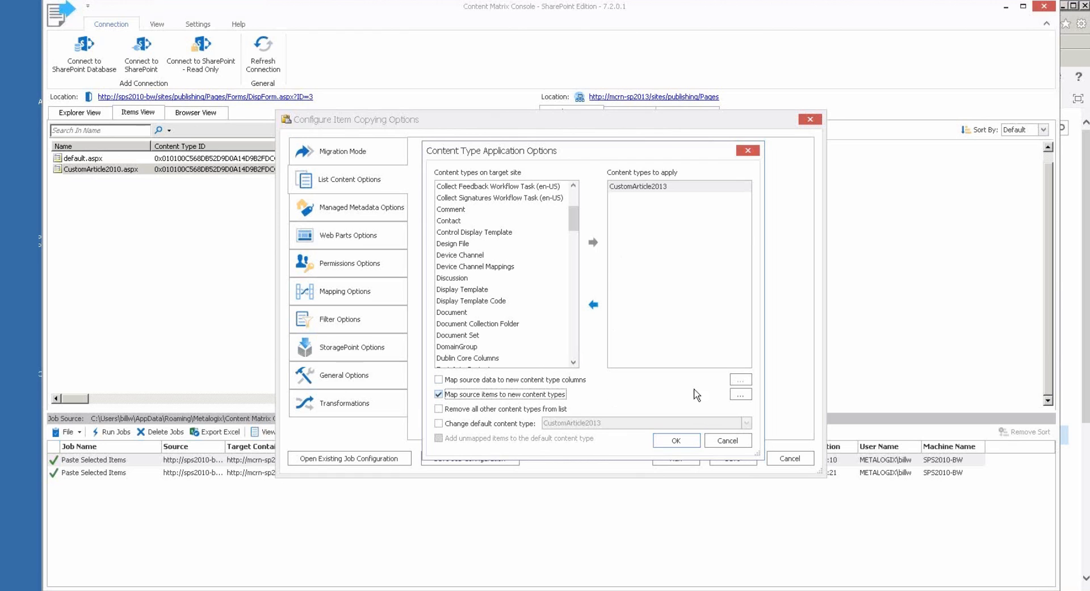
left_click(741, 395)
left_click(640, 276)
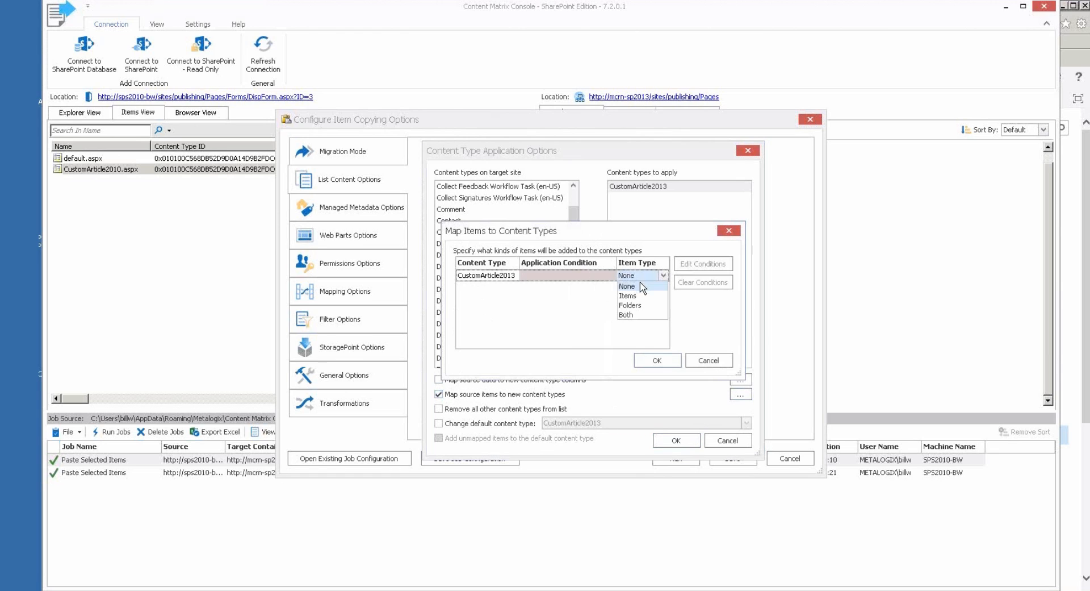
left_click(640, 296)
left_click(652, 360)
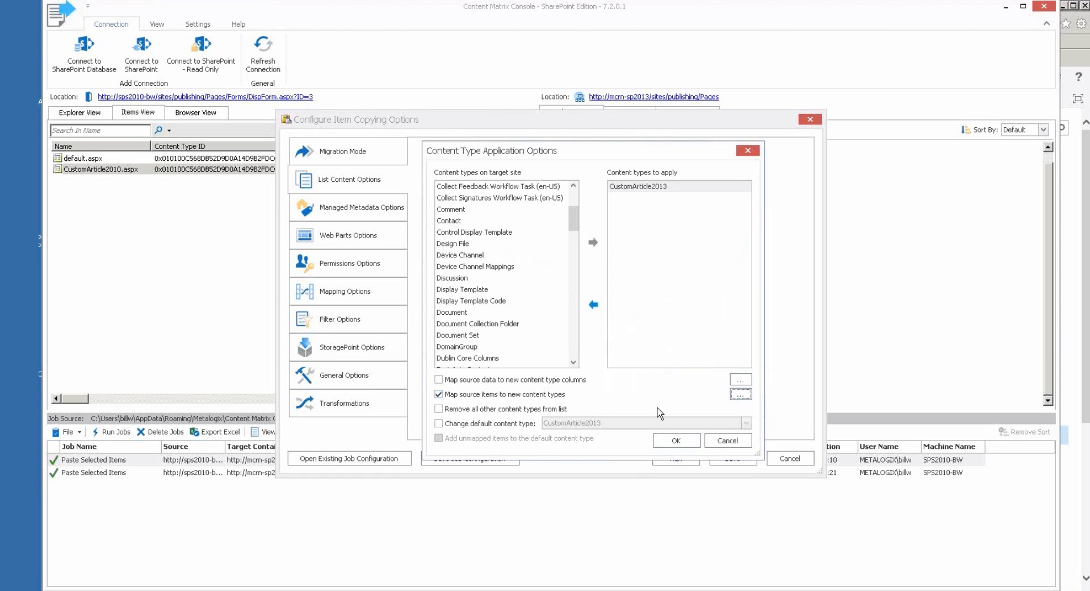
left_click(673, 440)
left_click(381, 403)
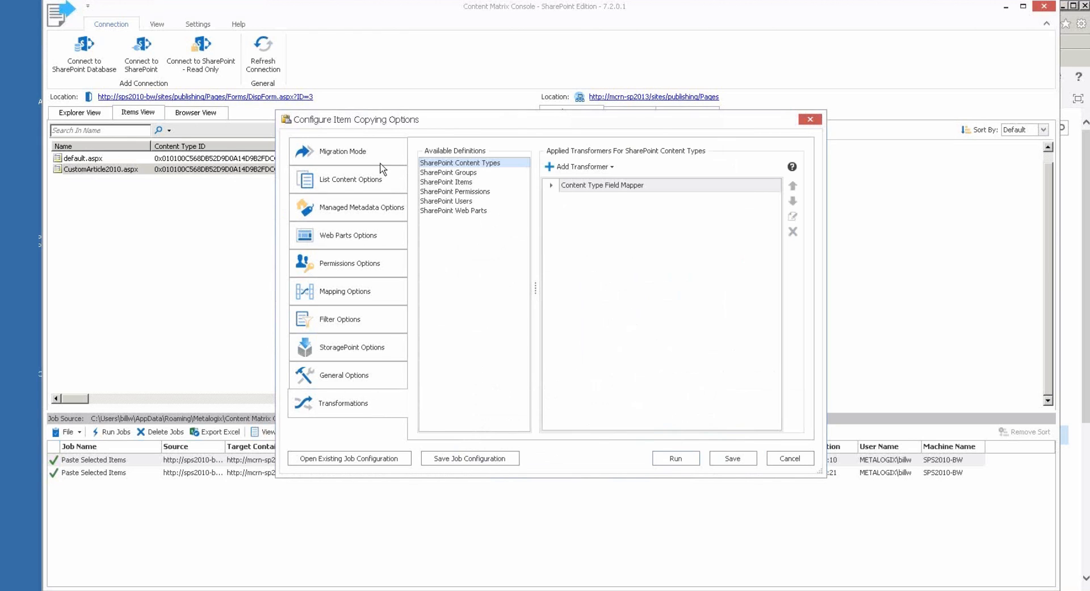
left_click(448, 181)
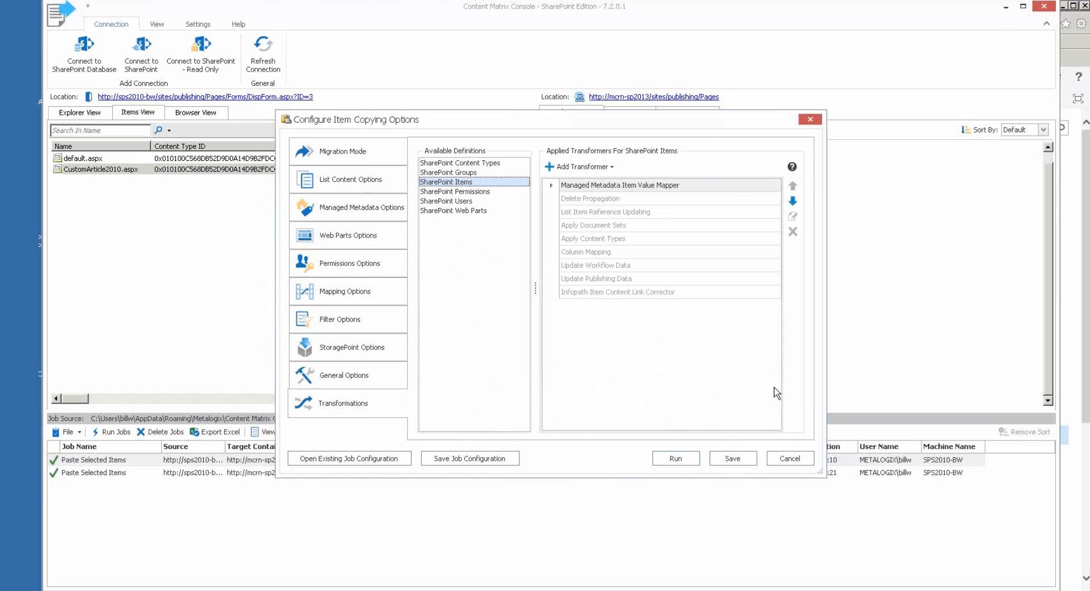
left_click(606, 167)
left_click(606, 196)
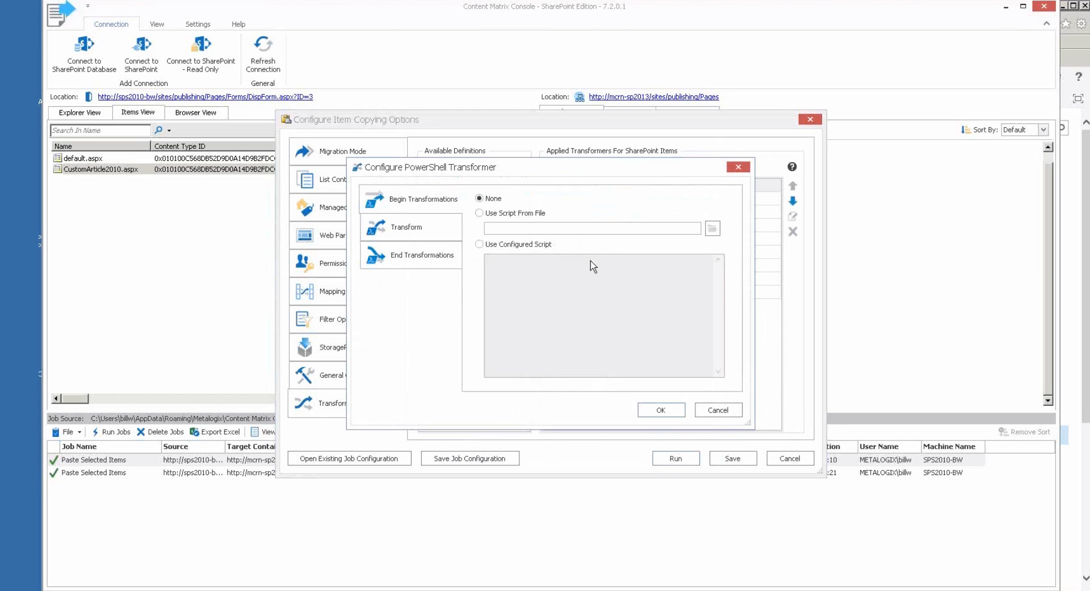
left_click(409, 226)
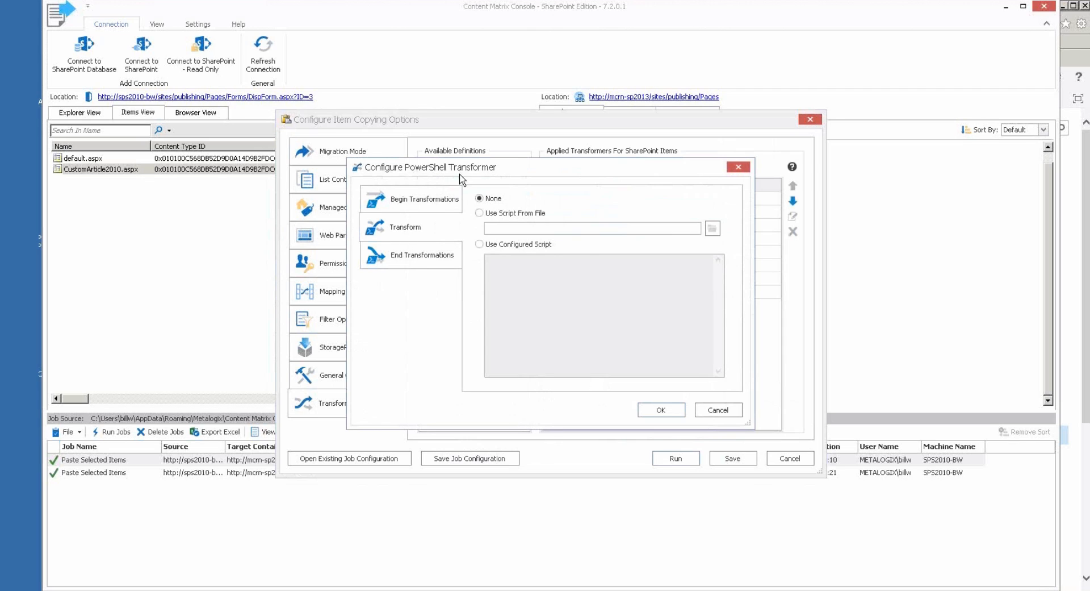
left_click_drag(485, 170, 504, 170)
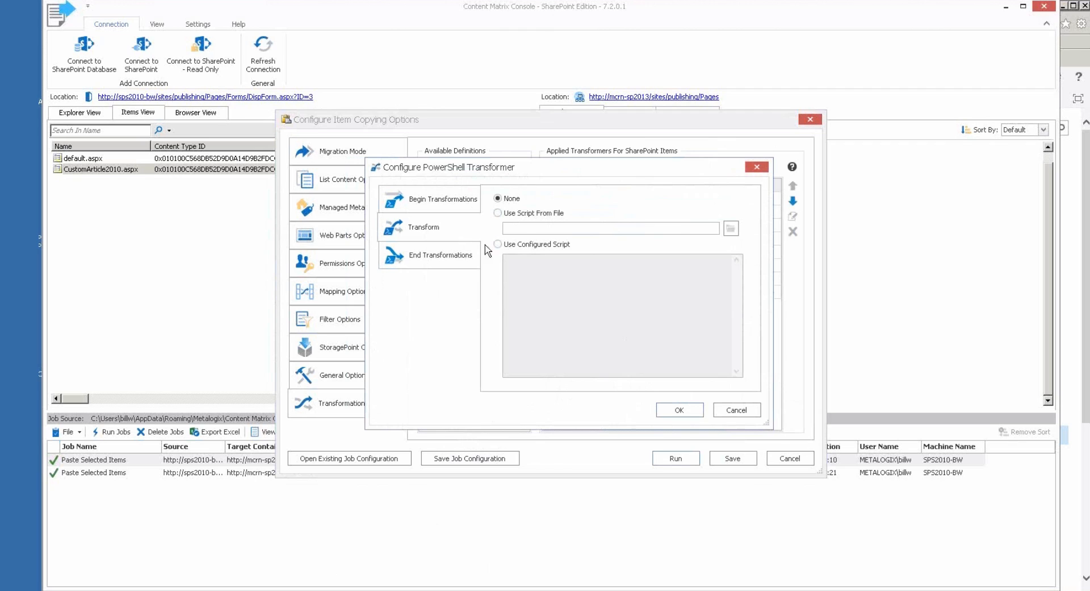
left_click(753, 412)
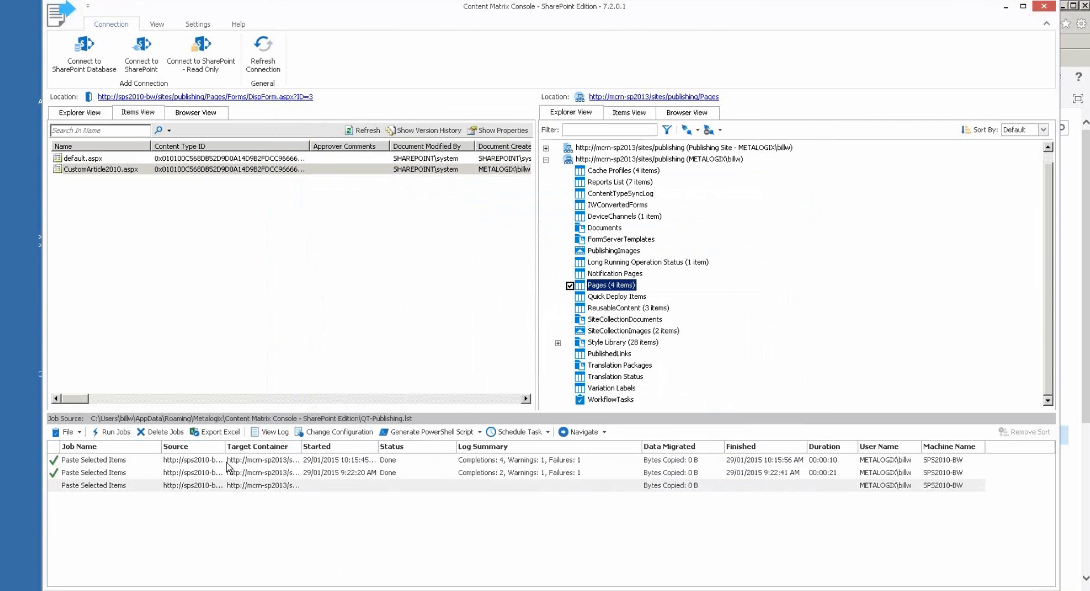
Copy the configured Transform script from the SharePoint Items Invoke PowerShell Script transformer in the first Paste Selected Items job.
left_click(227, 461)
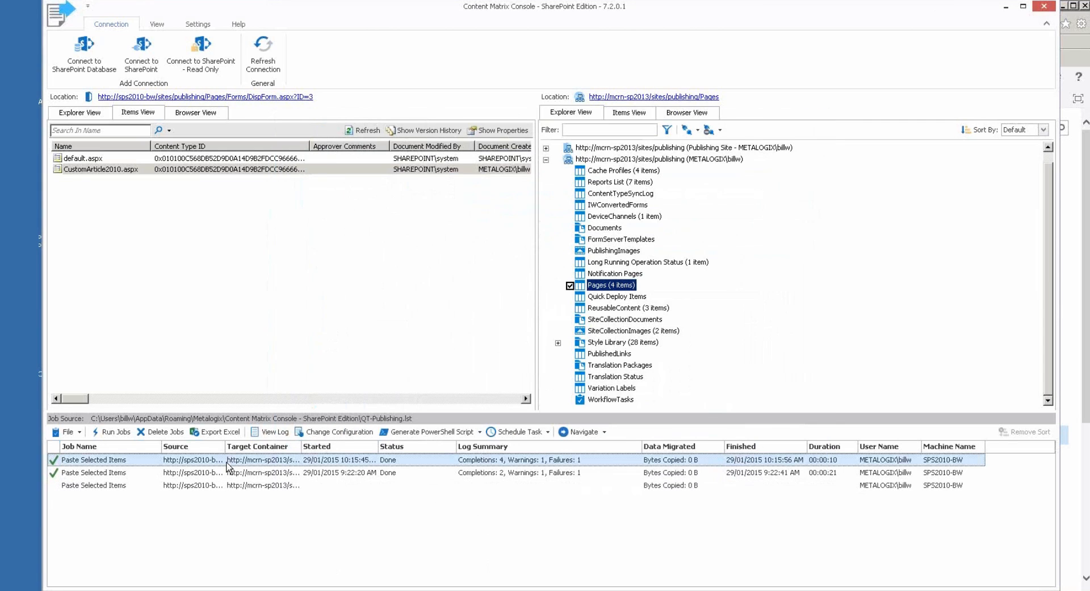
left_click(340, 432)
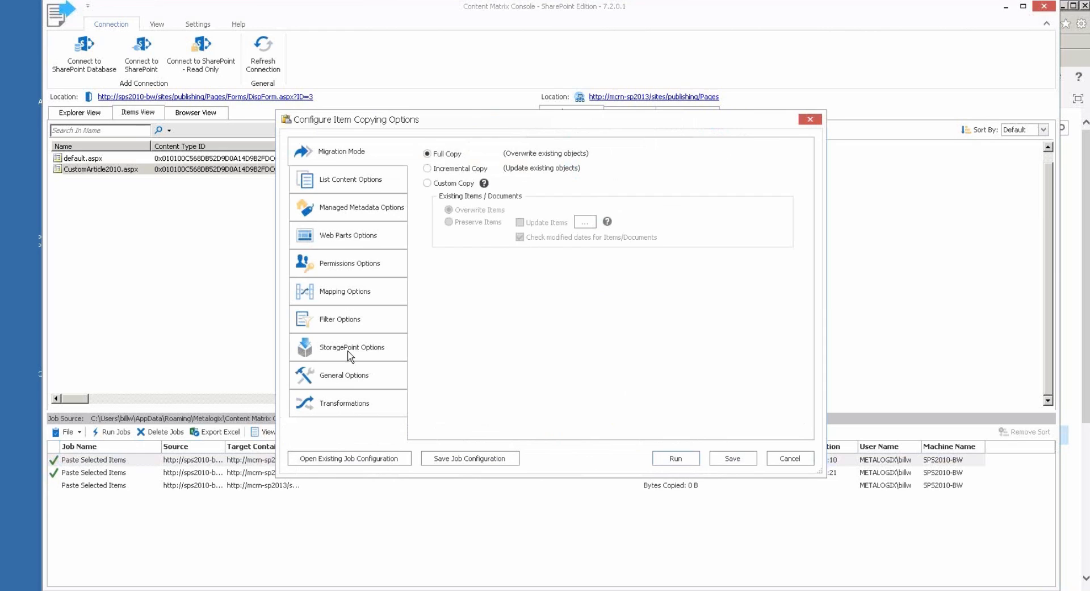
left_click(347, 401)
left_click(451, 183)
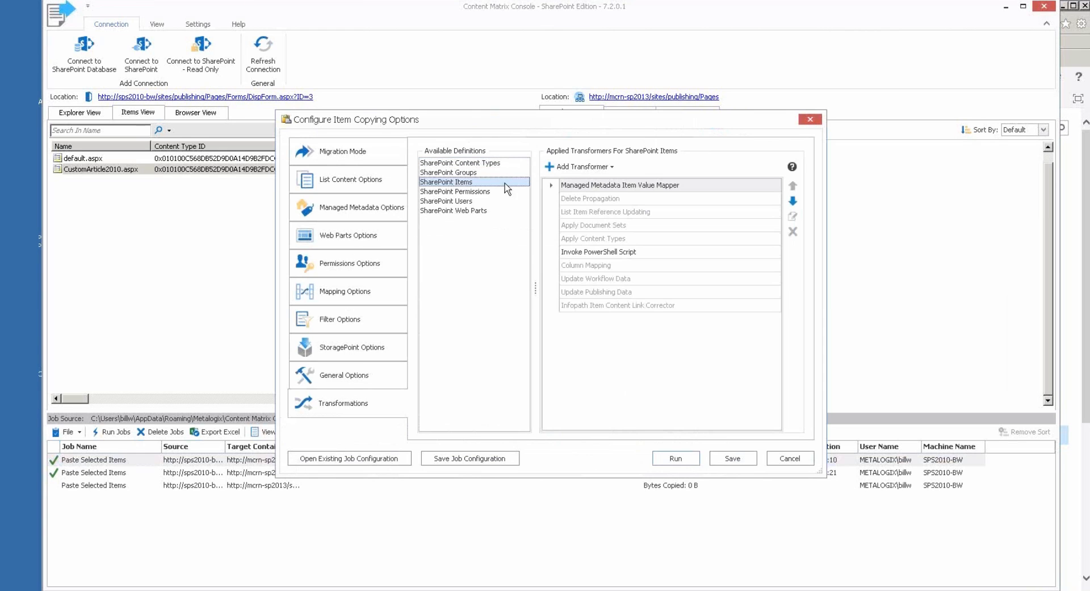
left_click(615, 252)
left_click(793, 218)
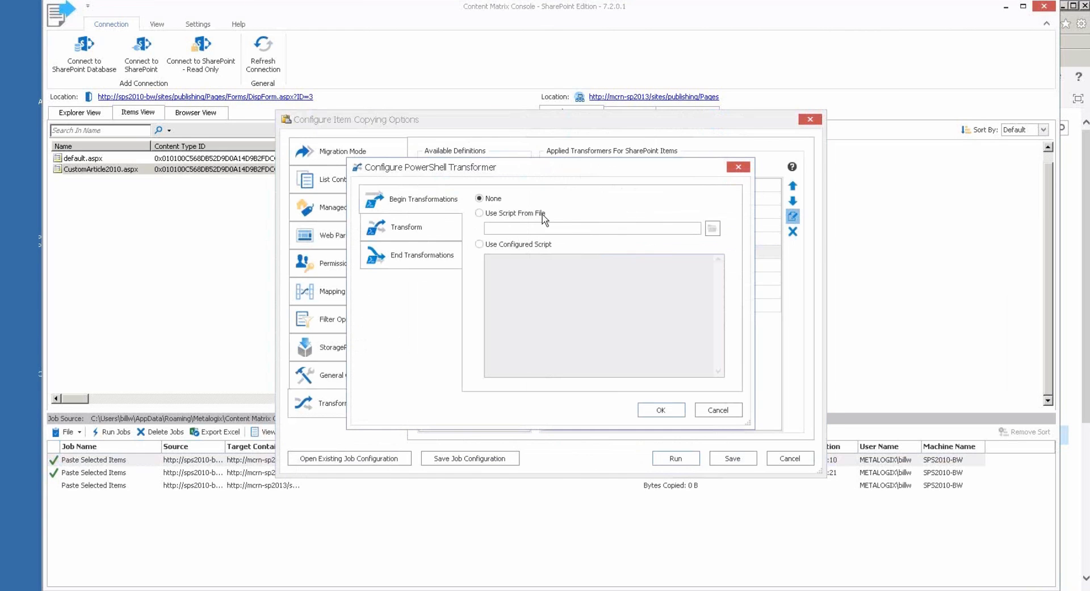
left_click(410, 230)
left_click_drag(488, 259, 532, 271)
right_click(527, 272)
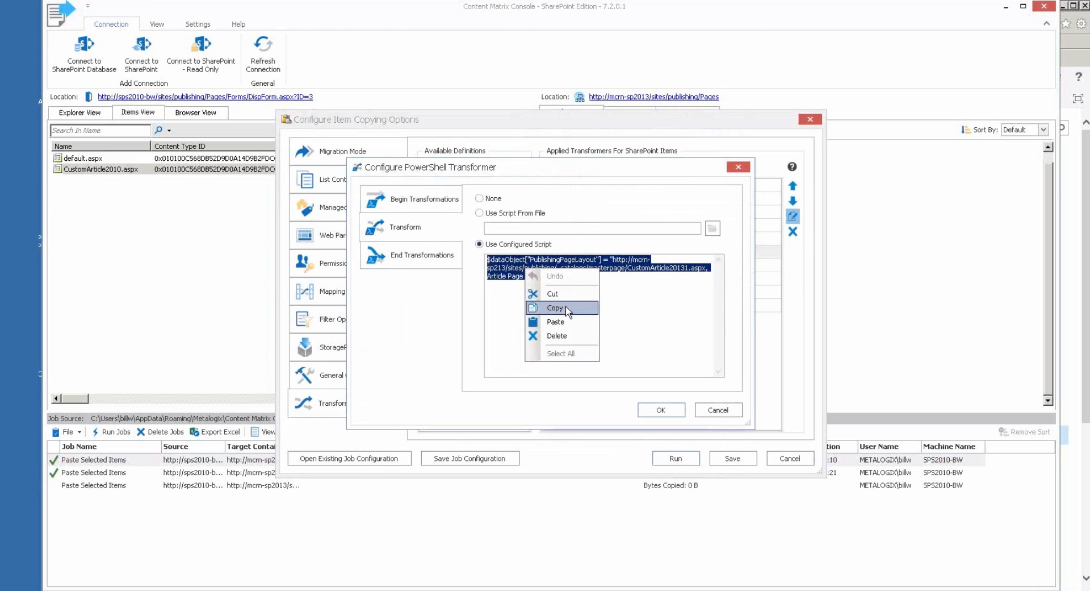
left_click(562, 310)
left_click(727, 410)
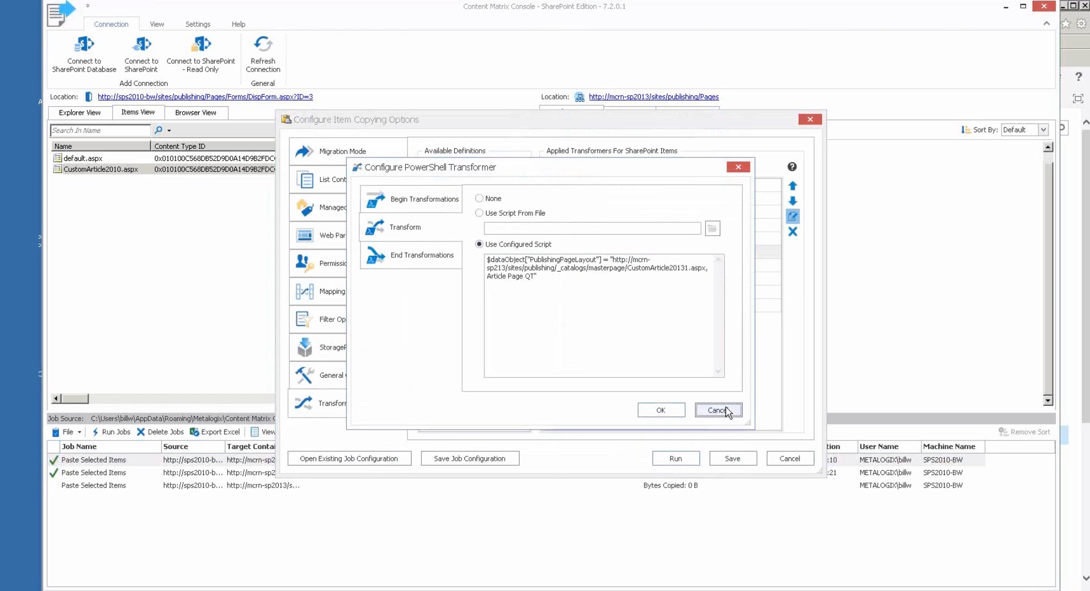
left_click(790, 458)
Add an Invoke PowerShell Script transformer to the SharePoint Items definition of the new, not yet run Paste Selected Items job.
left_click(305, 487)
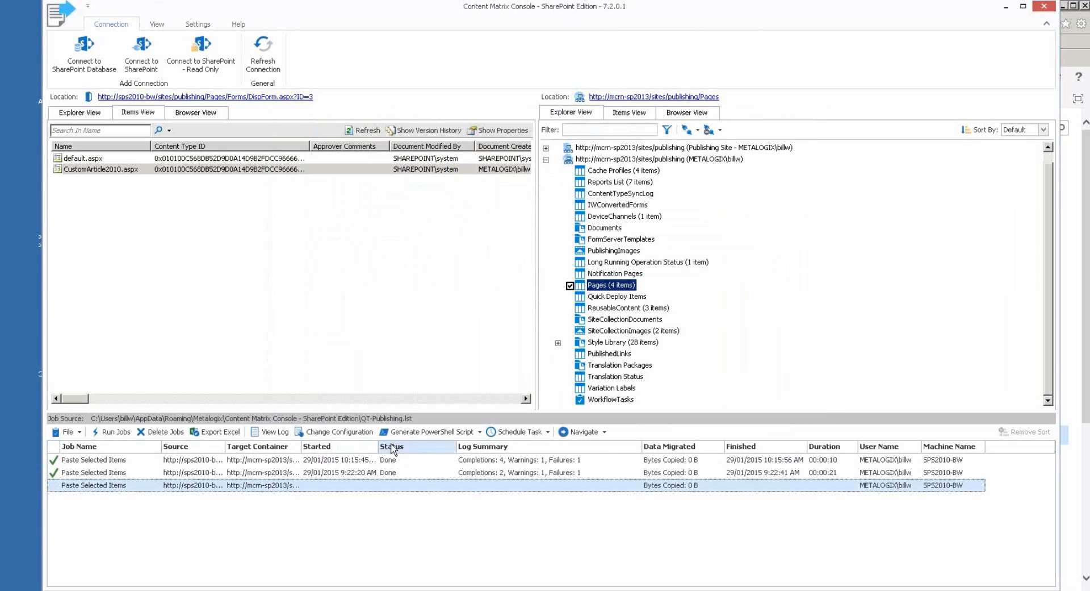
left_click(346, 432)
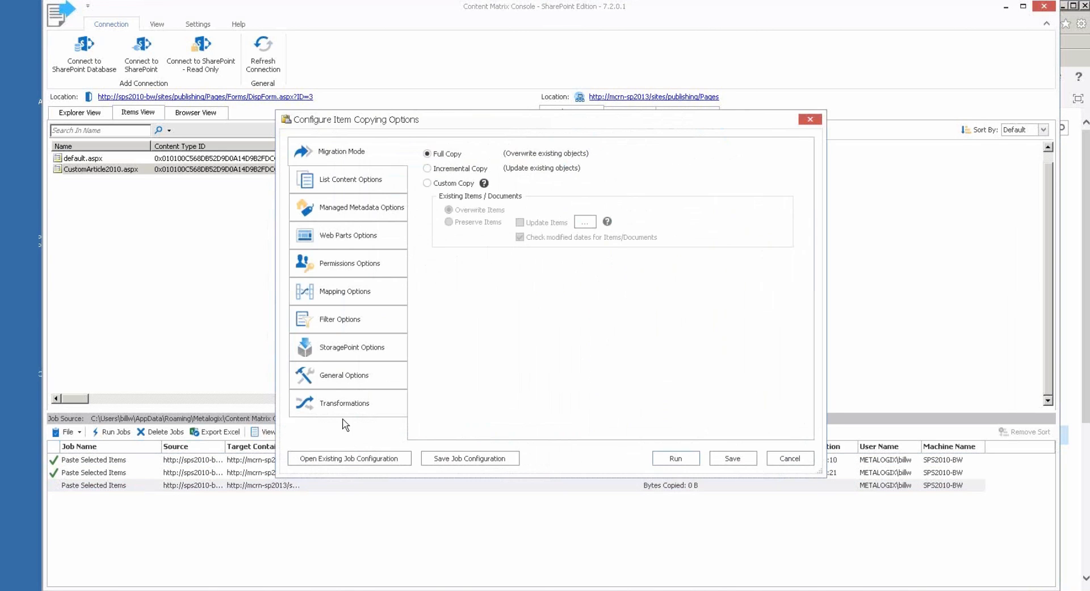
left_click(343, 403)
left_click(446, 182)
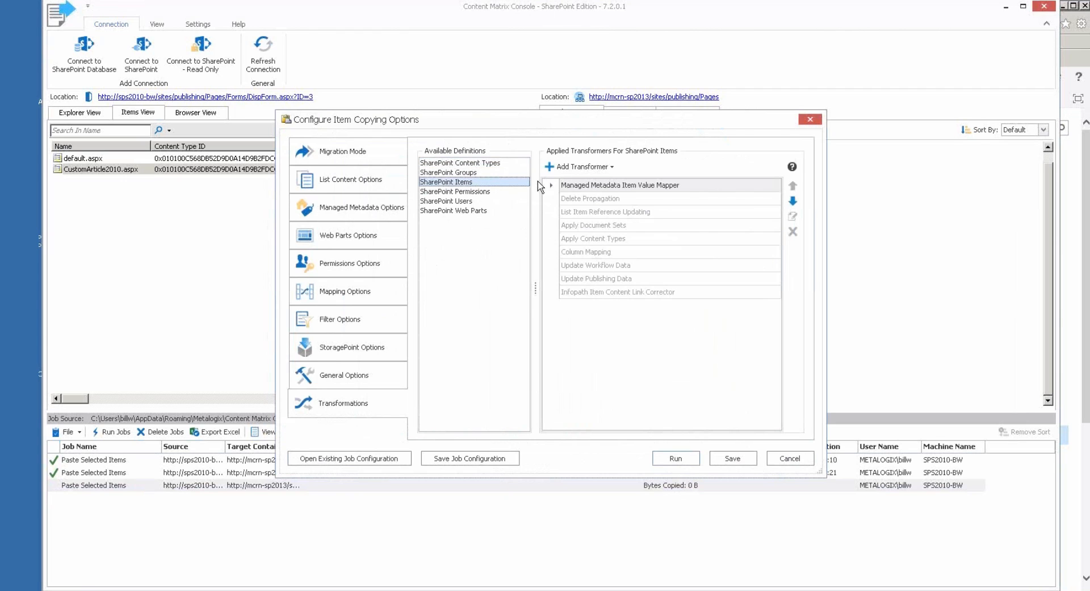
left_click(591, 169)
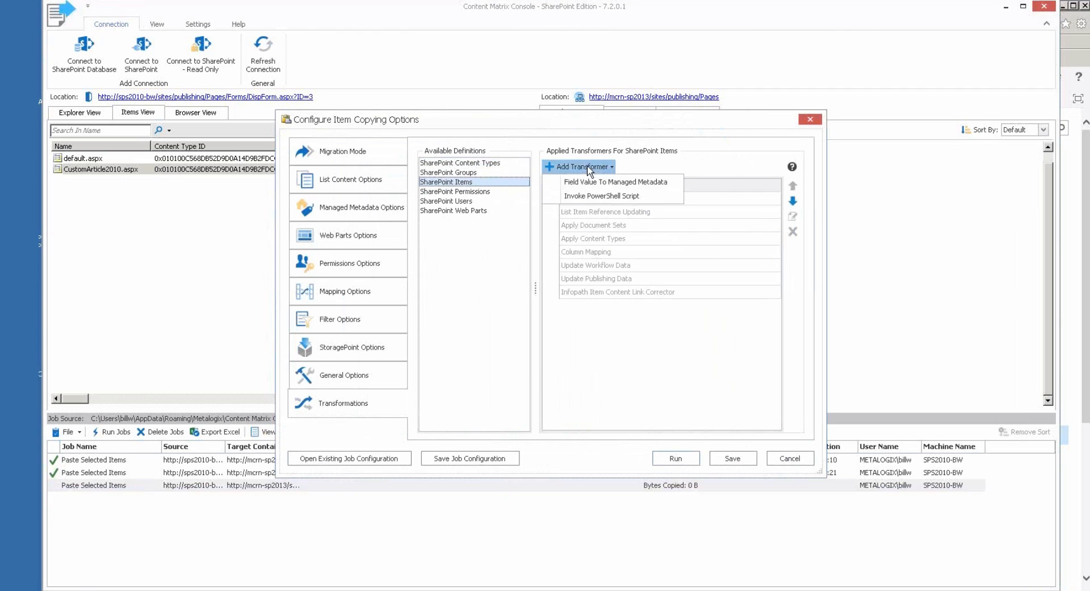
left_click(611, 196)
left_click(431, 229)
left_click(480, 243)
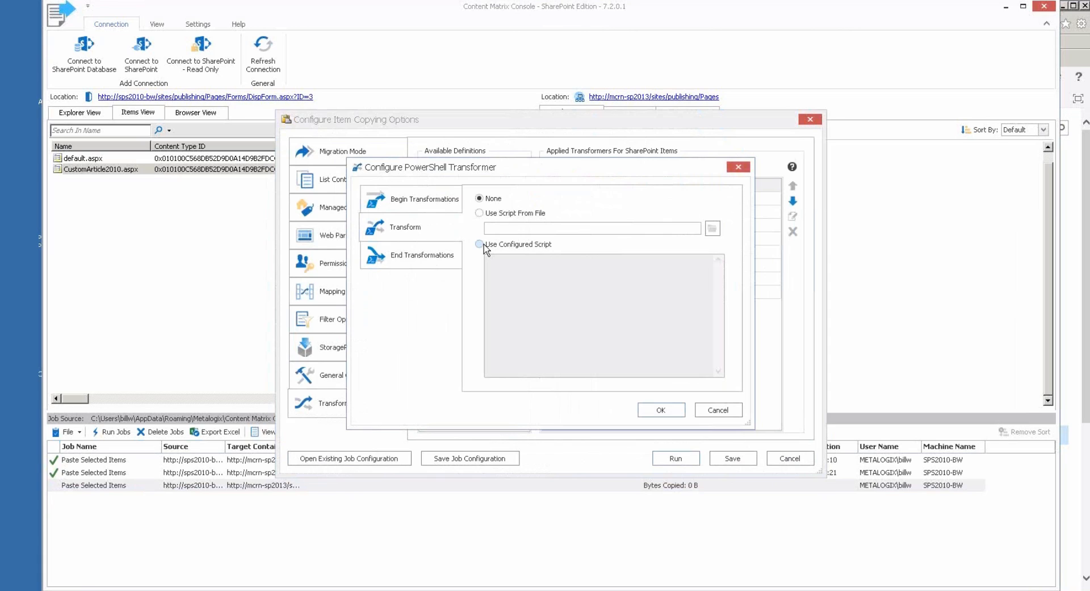
left_click(495, 262)
type("$dataObject[\"PublishingPageLayout\"] = \"http://mcrn-sp2013/sites/publishing/_catalogs/masterpage/CustomArticle20131.aspx, Article Page QT\"")
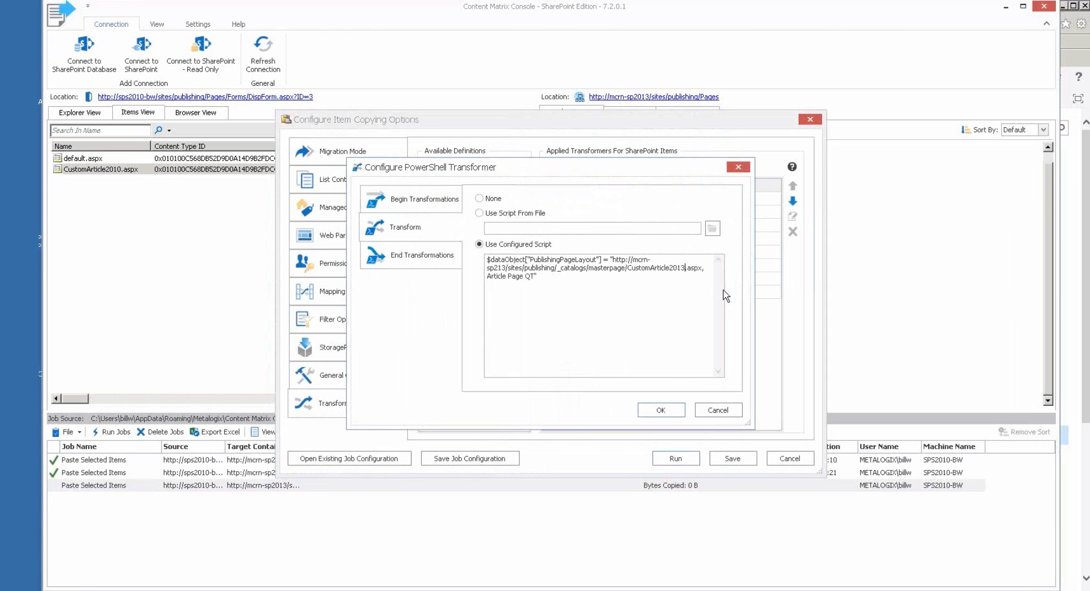
left_click_drag(754, 264, 947, 264)
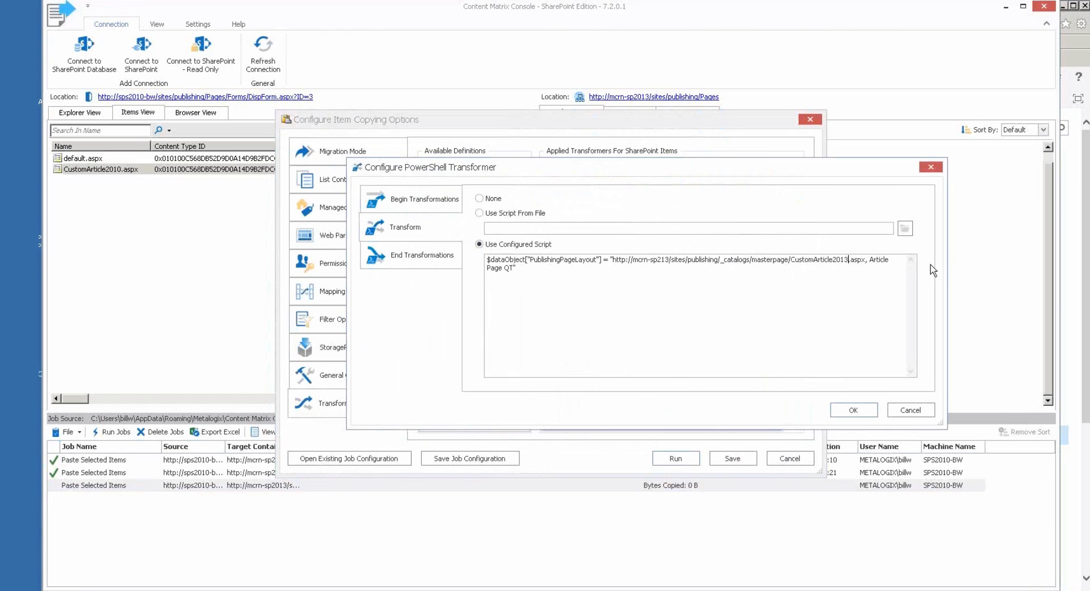
left_click(853, 410)
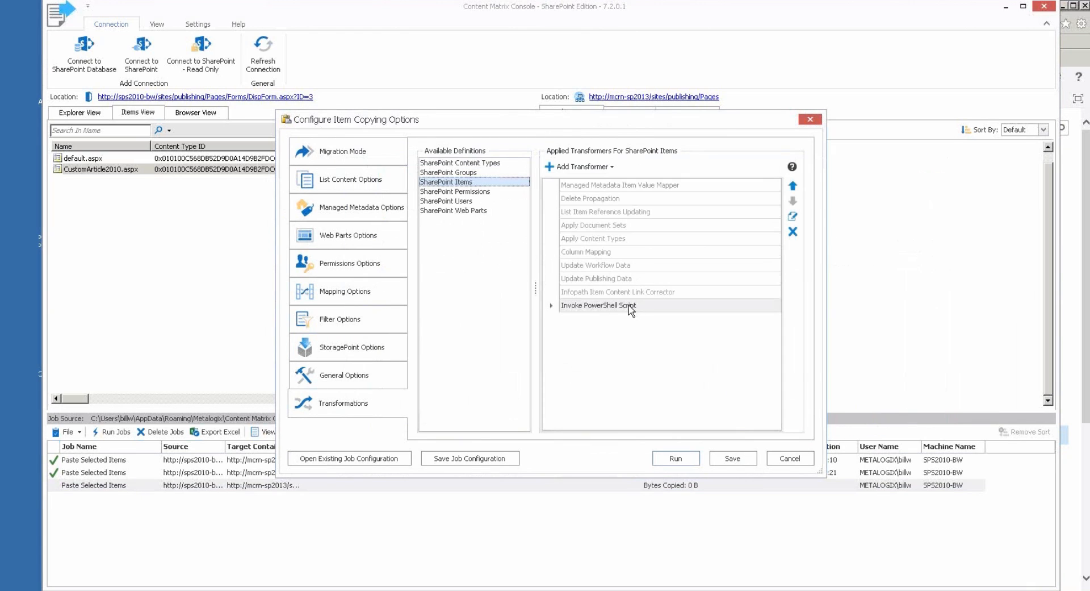
Move the Invoke PowerShell Script transformer up so it sits directly between Apply Content Types and Column Mapping.
left_click(793, 186)
left_click(793, 187)
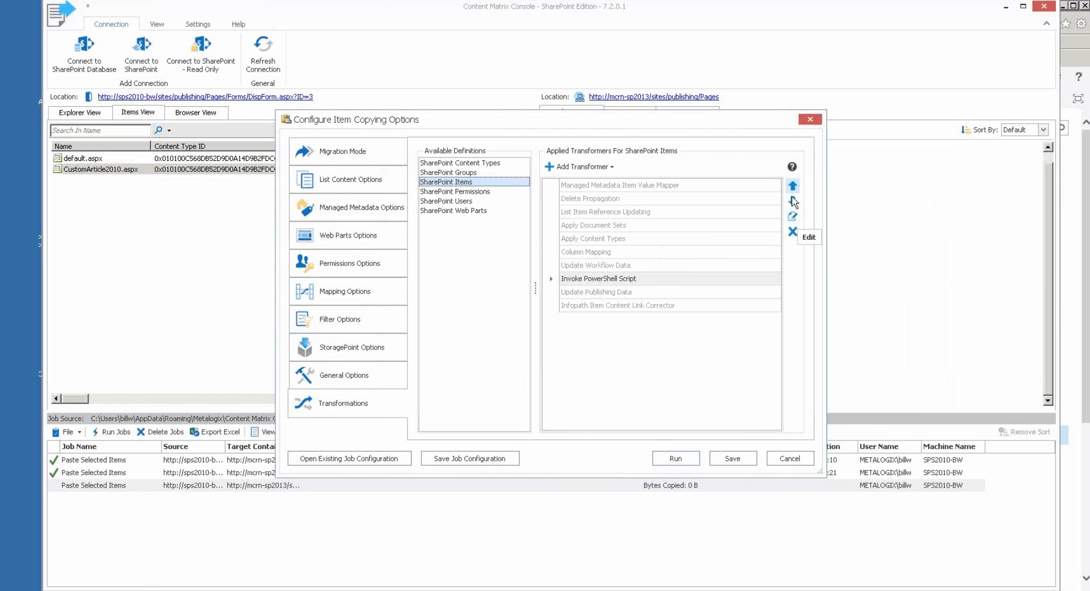
left_click(793, 186)
left_click(792, 187)
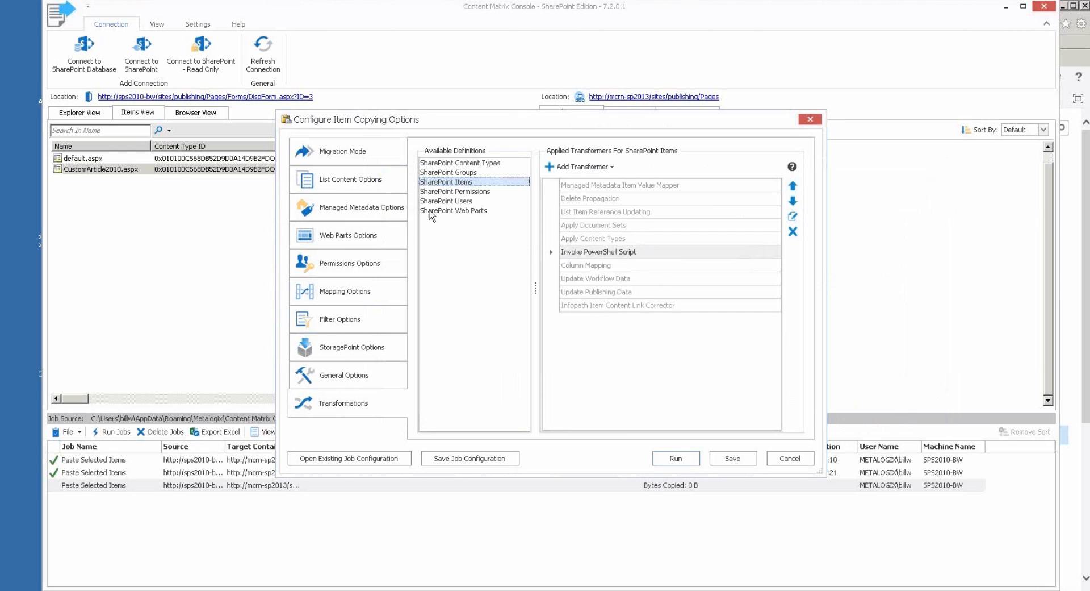
Check the list content, metadata and web parts options, and turn off copying item permissions and mapping permission levels by name.
left_click(352, 182)
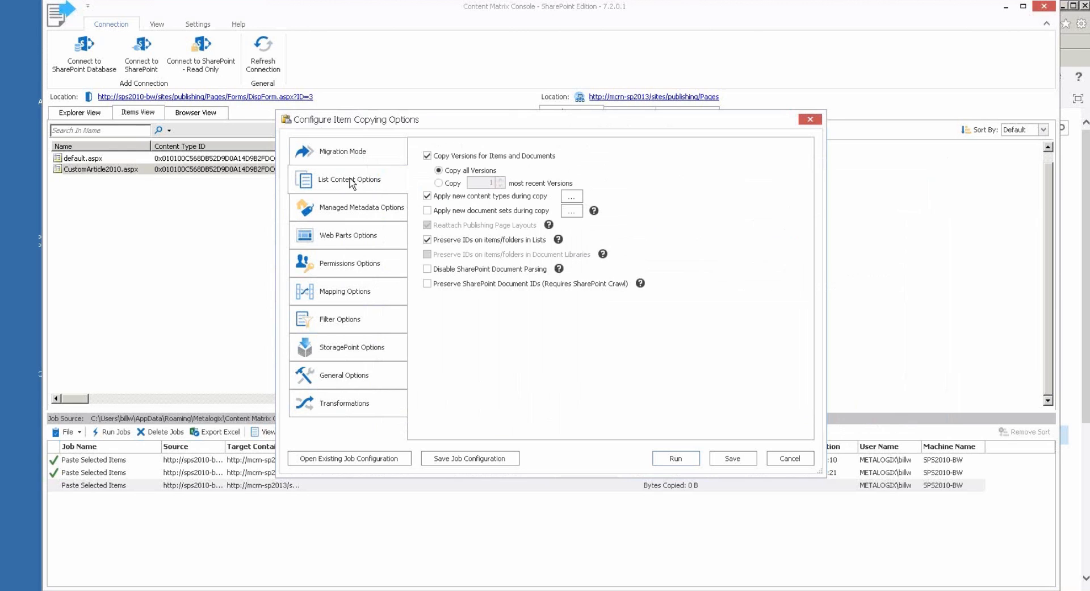
left_click(369, 215)
left_click(371, 237)
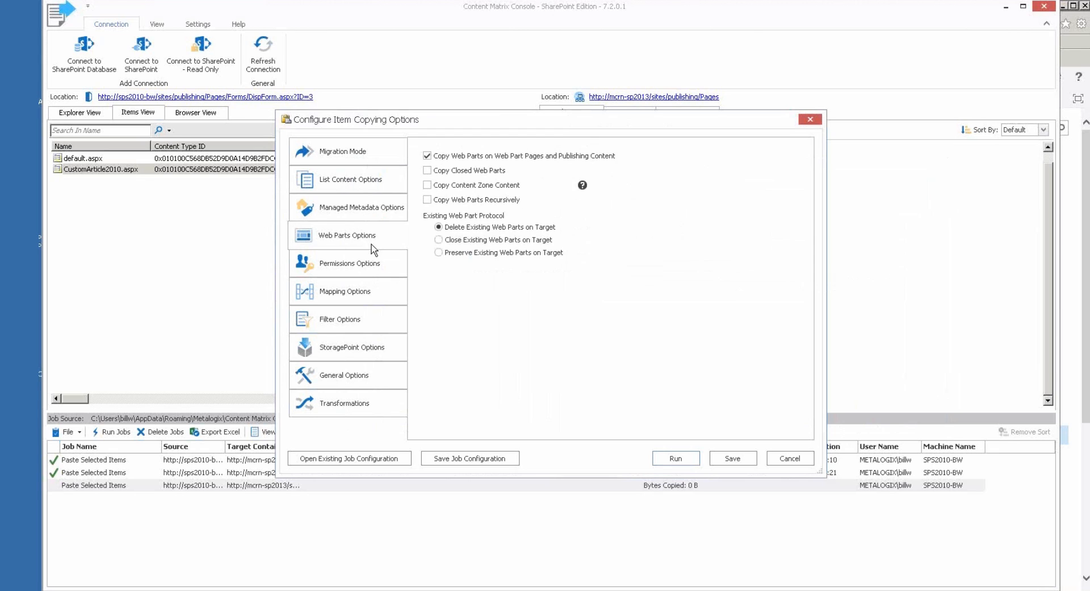
left_click(374, 265)
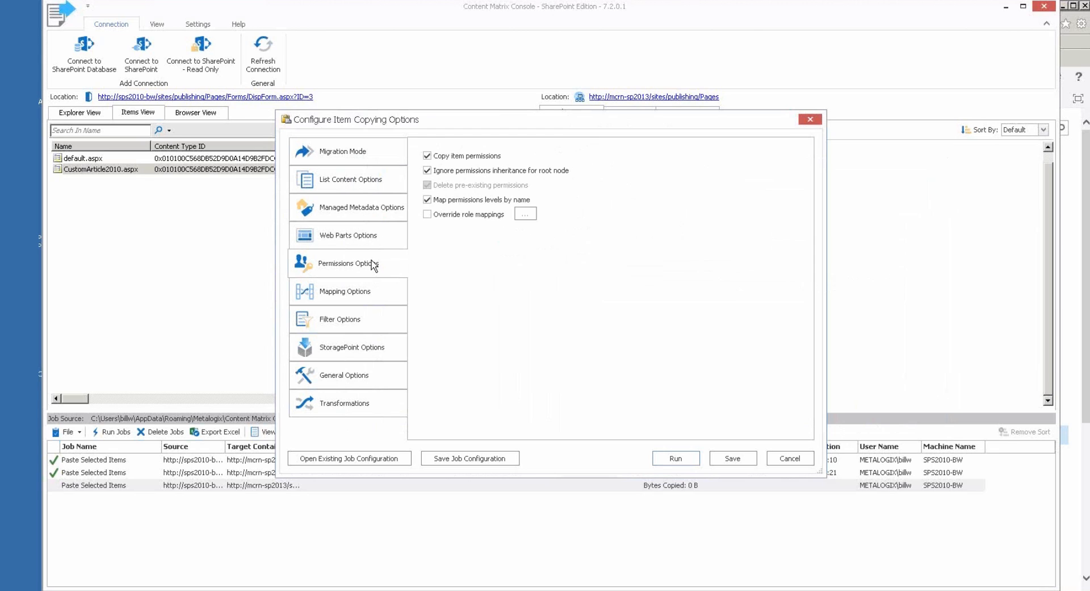
left_click(428, 155)
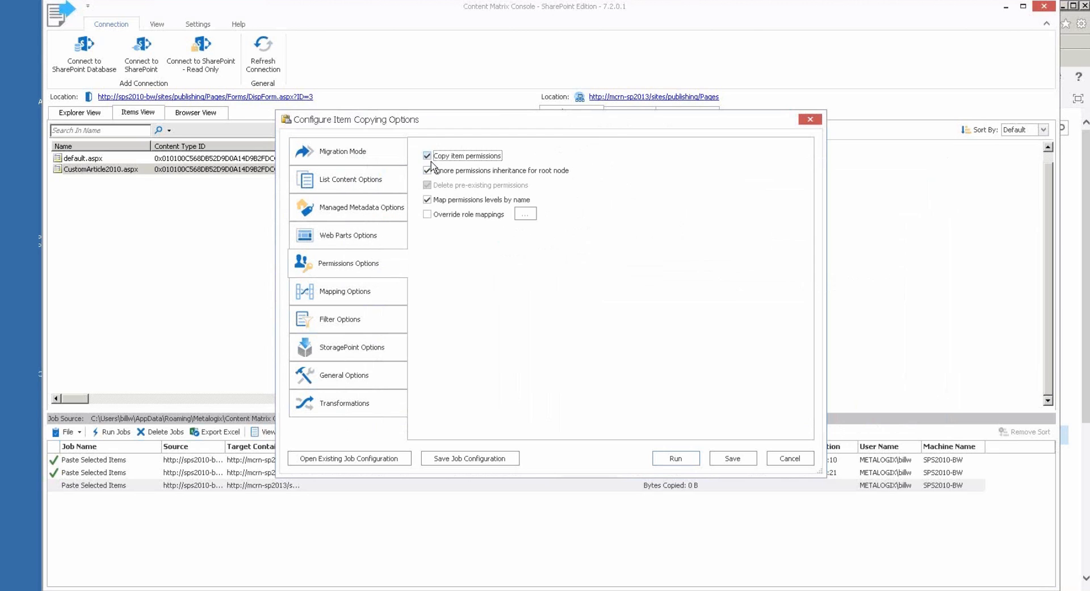
left_click(427, 200)
Look through the mapping, filter and StoragePoint options, turn off Log Skipped Items in the general options, and run the migration job.
left_click(387, 298)
left_click(384, 322)
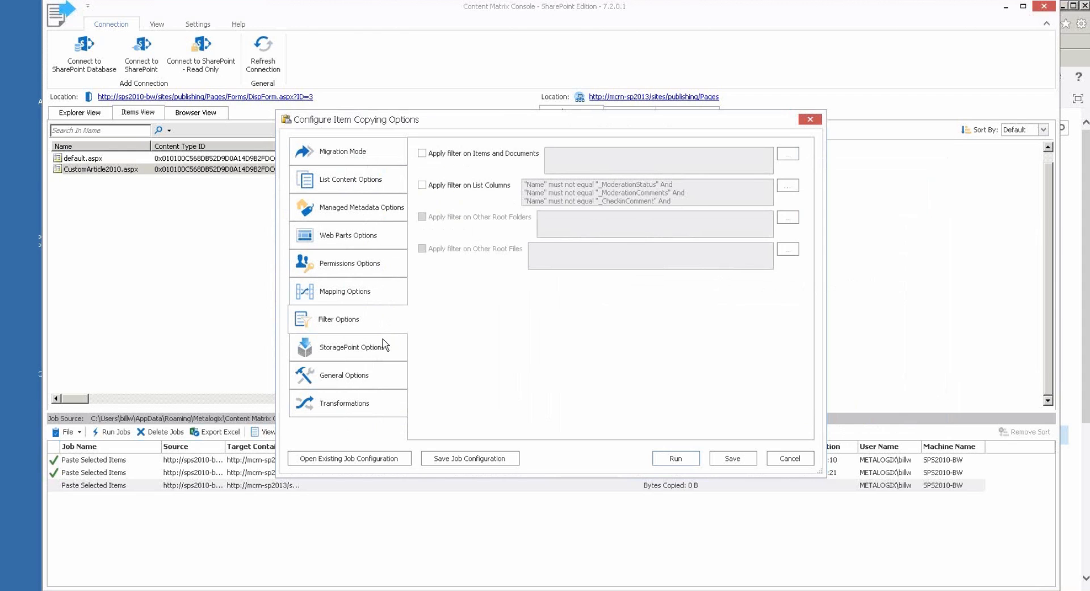
left_click(384, 344)
left_click(379, 376)
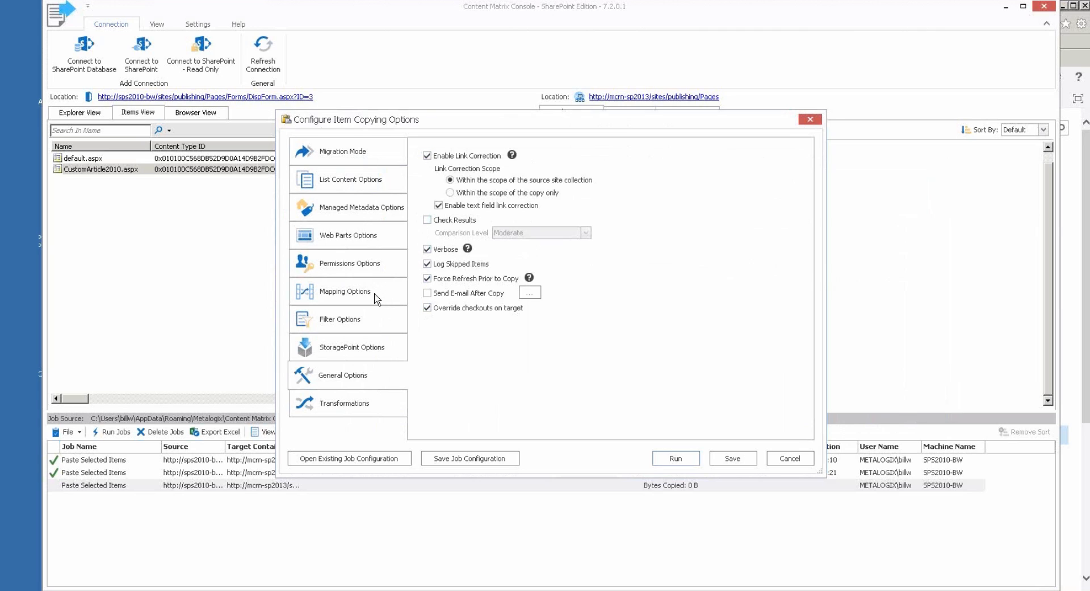
left_click(428, 264)
left_click(666, 455)
left_click(486, 382)
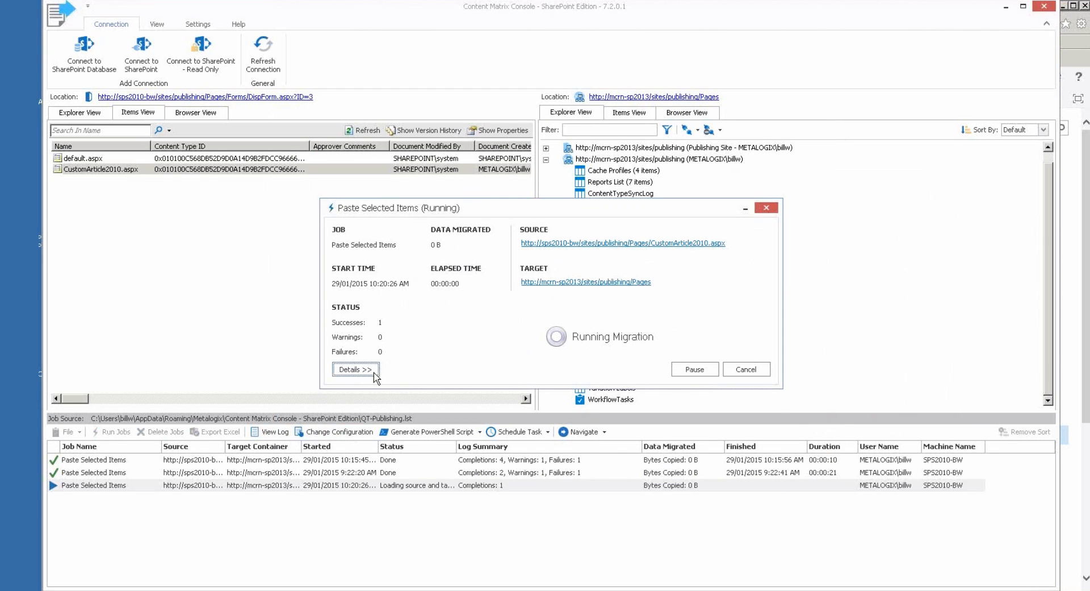
Expand the running job's details to examine its event log, and close the status window once the migration finishes.
left_click(355, 369)
left_click_drag(575, 214, 524, 182)
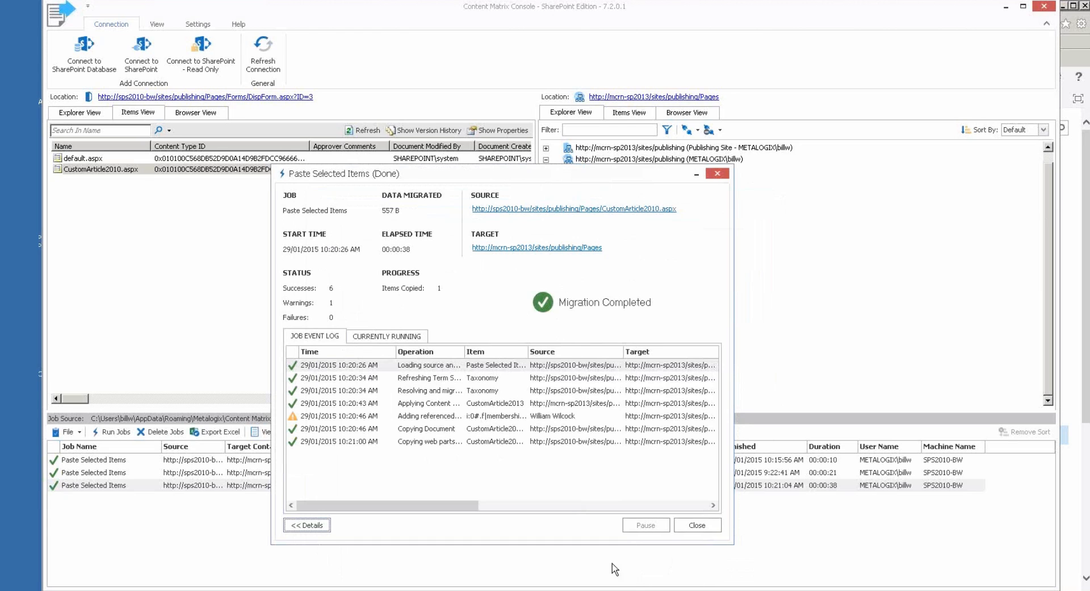
left_click(697, 524)
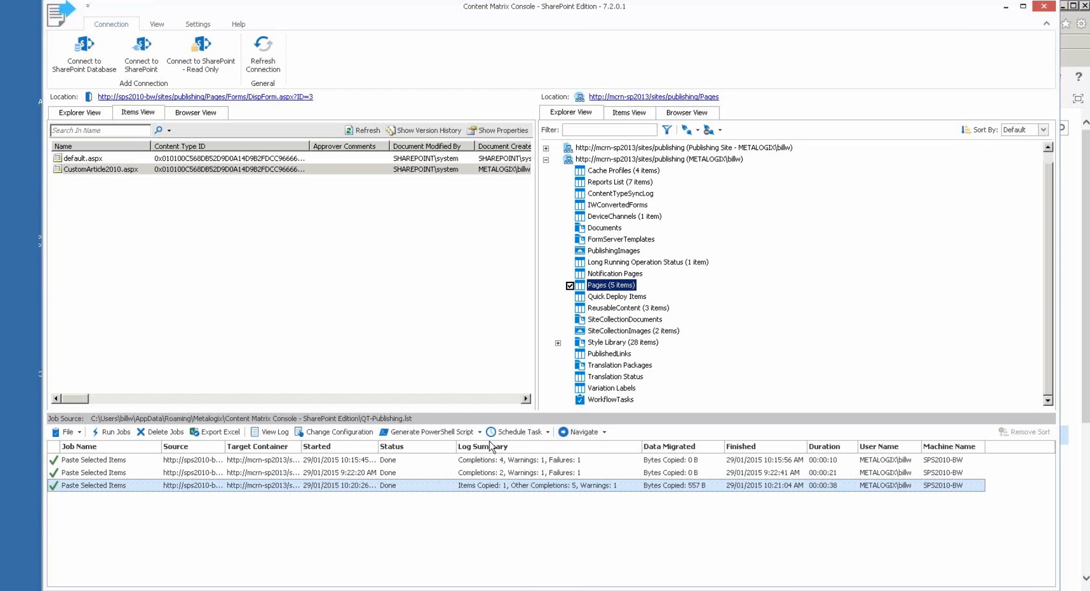
Reopen the latest migration job's configuration and show the Transform script of the Invoke PowerShell Script transformer applied to SharePoint Items.
left_click(338, 433)
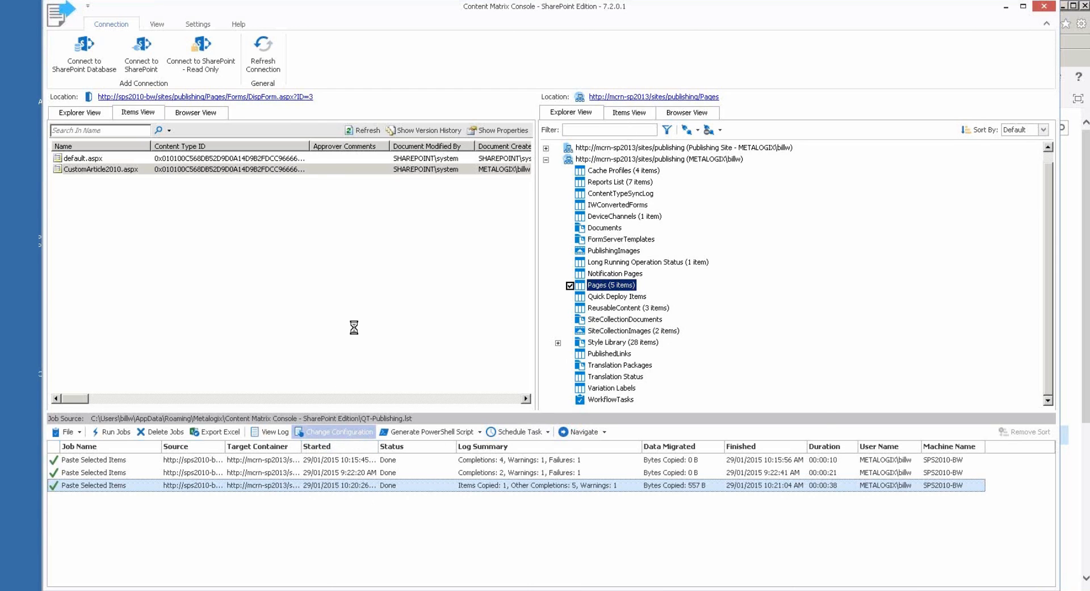
left_click(337, 399)
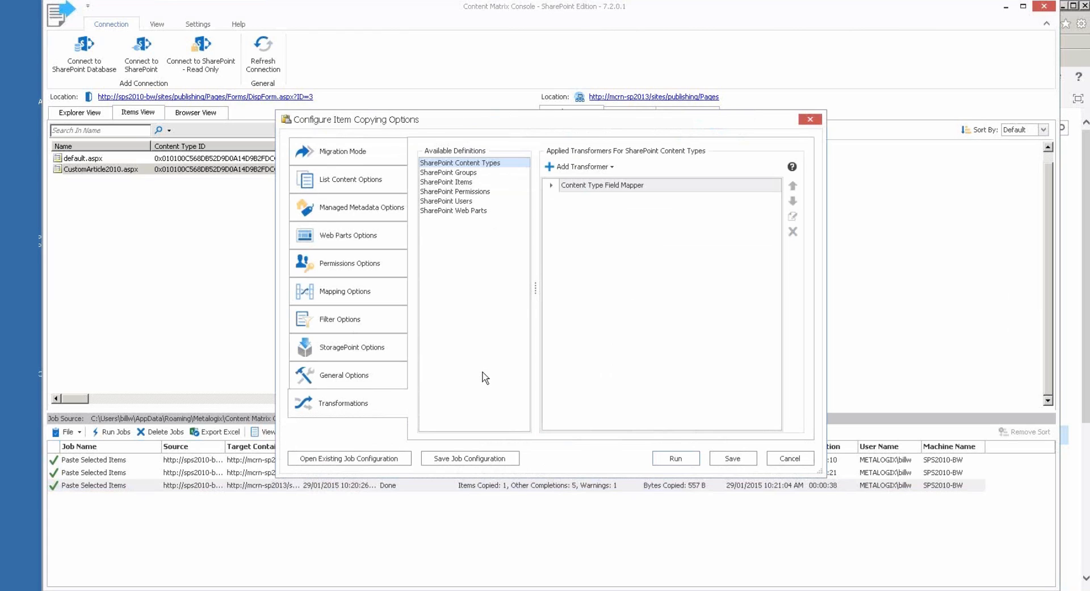
left_click(457, 182)
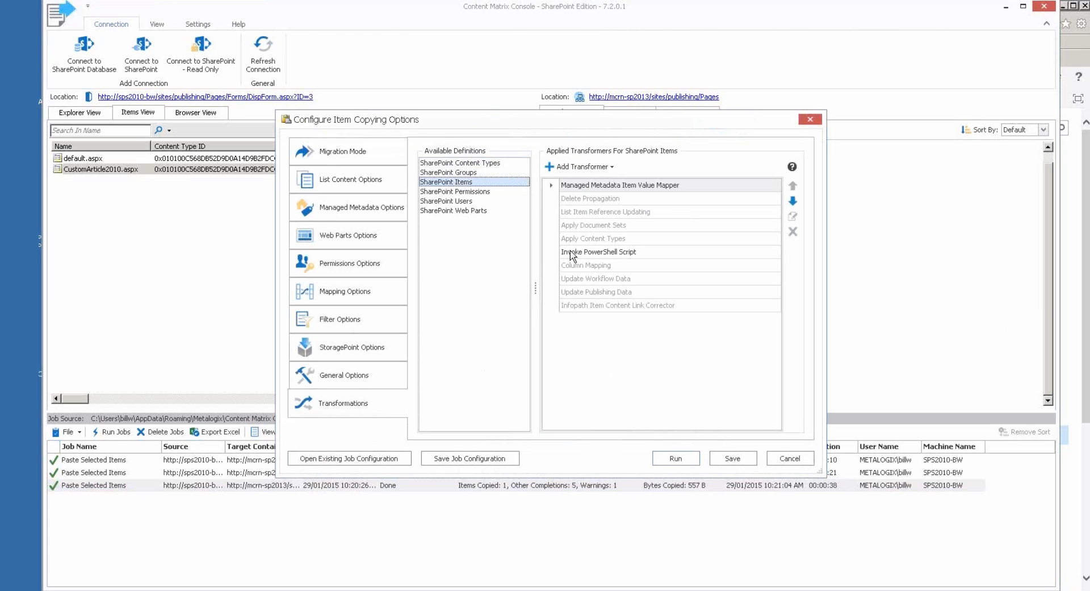
left_click(749, 252)
left_click(792, 216)
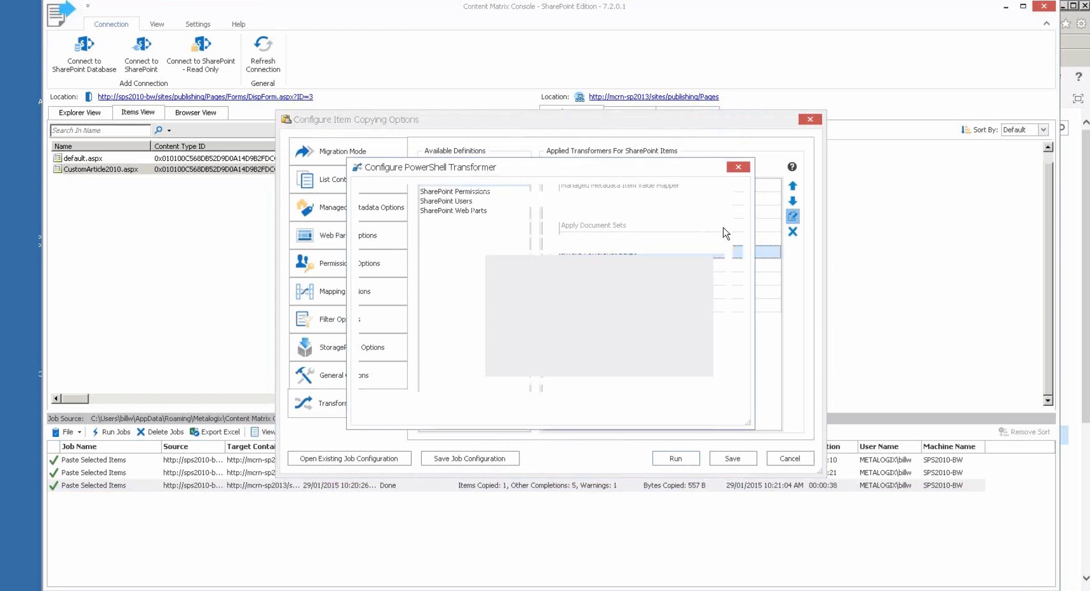
left_click(430, 231)
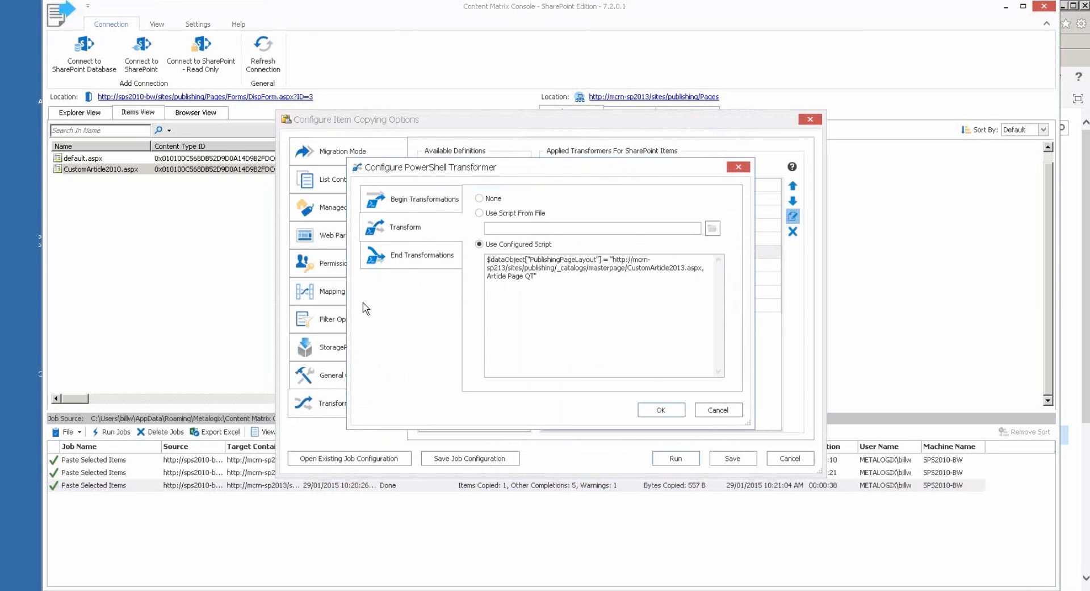
Enlarge the transformer window to examine the PublishingPageLayout property in the configured script, and close the job configuration without saving.
left_click_drag(347, 287, 164, 298)
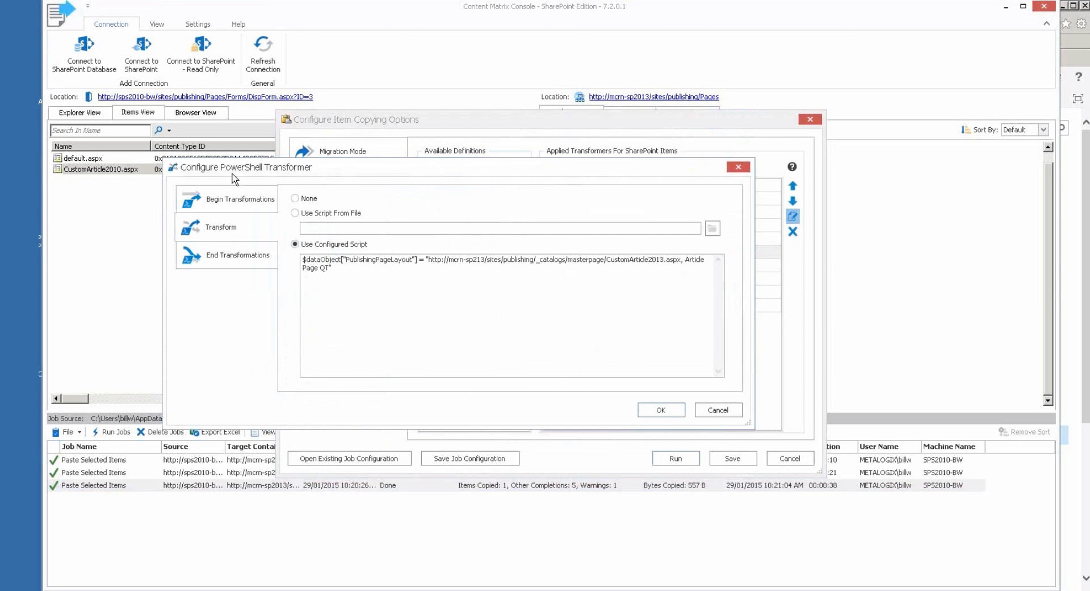
left_click_drag(239, 167, 232, 199)
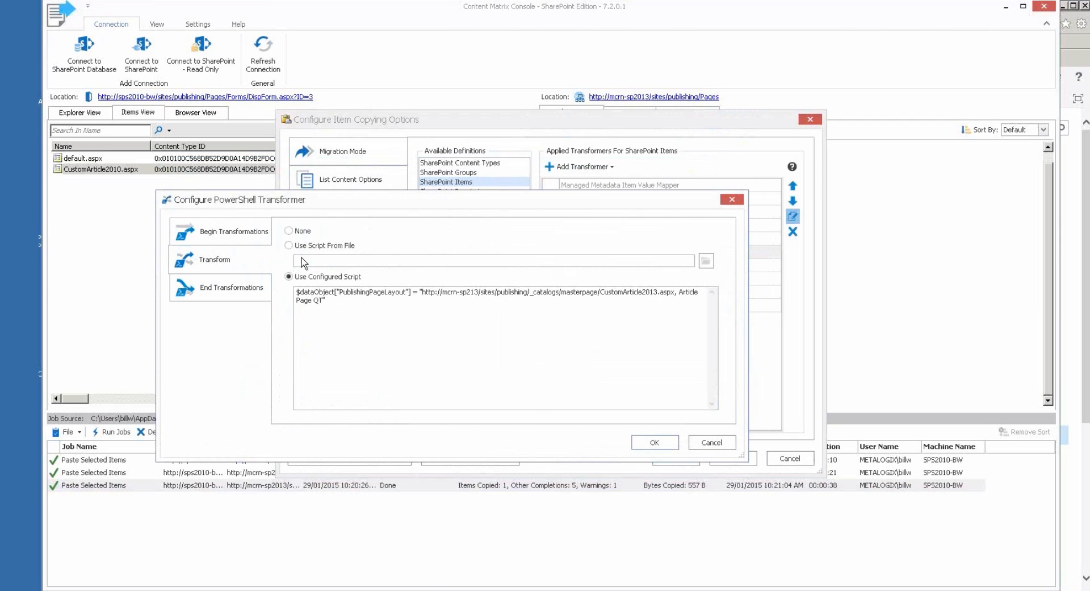
left_click_drag(747, 259, 922, 267)
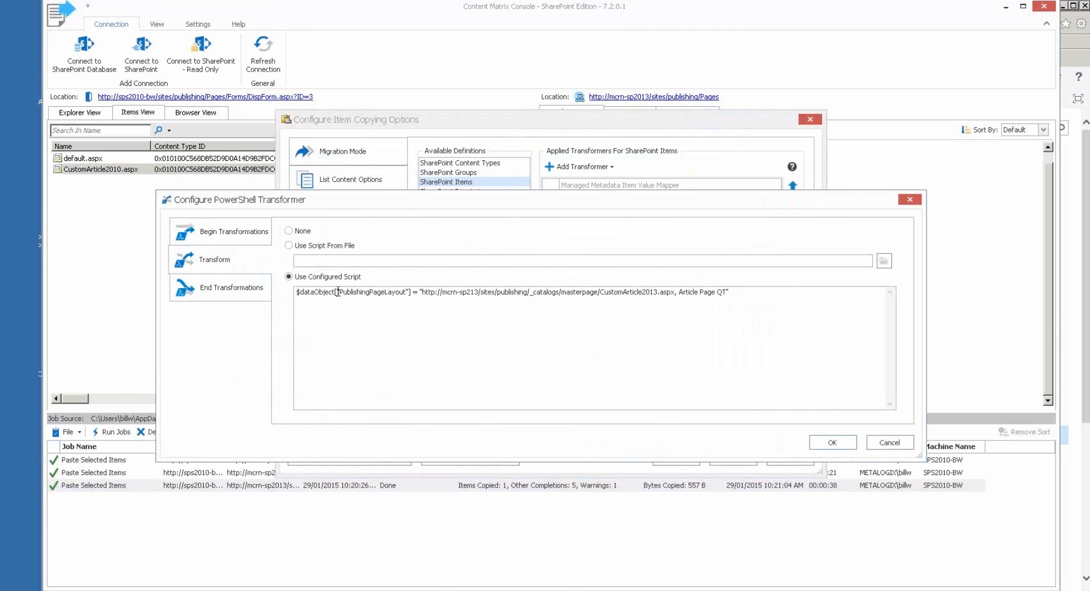
mouse_move(340, 292)
left_mouse_down()
mouse_move(408, 292)
mouse_move(349, 292)
left_mouse_up()
left_click(331, 292)
left_click(412, 292)
left_click_drag(406, 292, 340, 294)
left_click(327, 293)
left_click(896, 439)
left_click(784, 459)
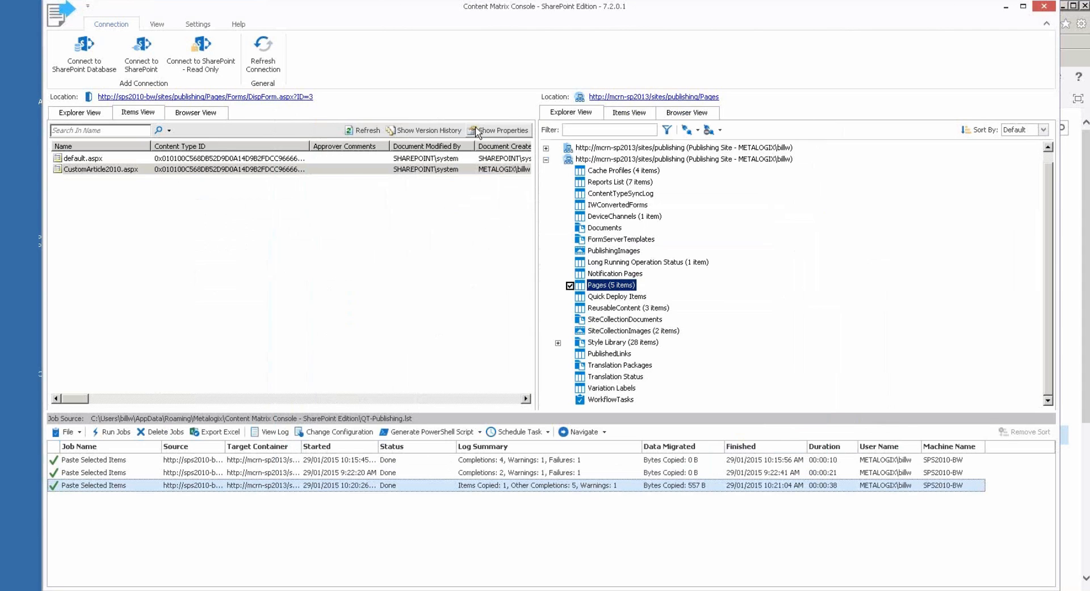
Show the properties of CustomArticle2010.aspx in alphabetical order and look through its field names and values.
left_click(485, 130)
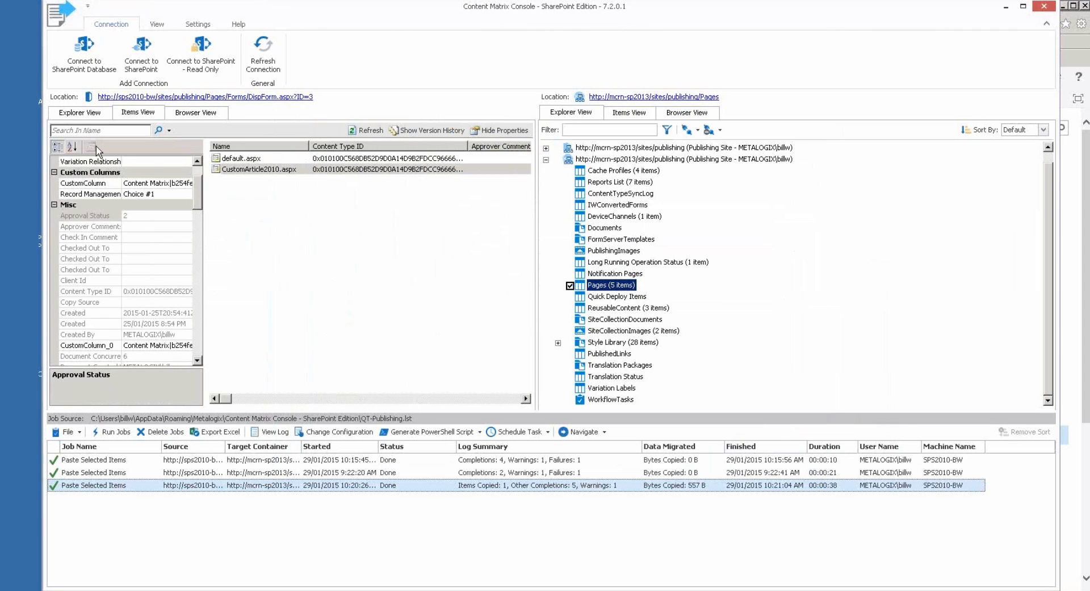
left_click(72, 147)
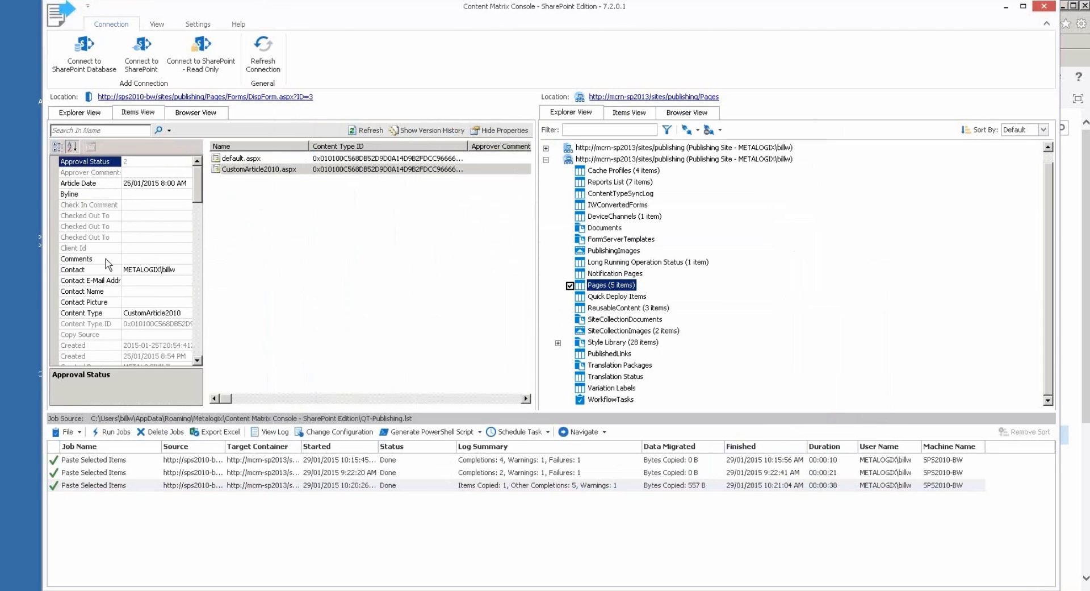
scroll(200, 218, "down", 5)
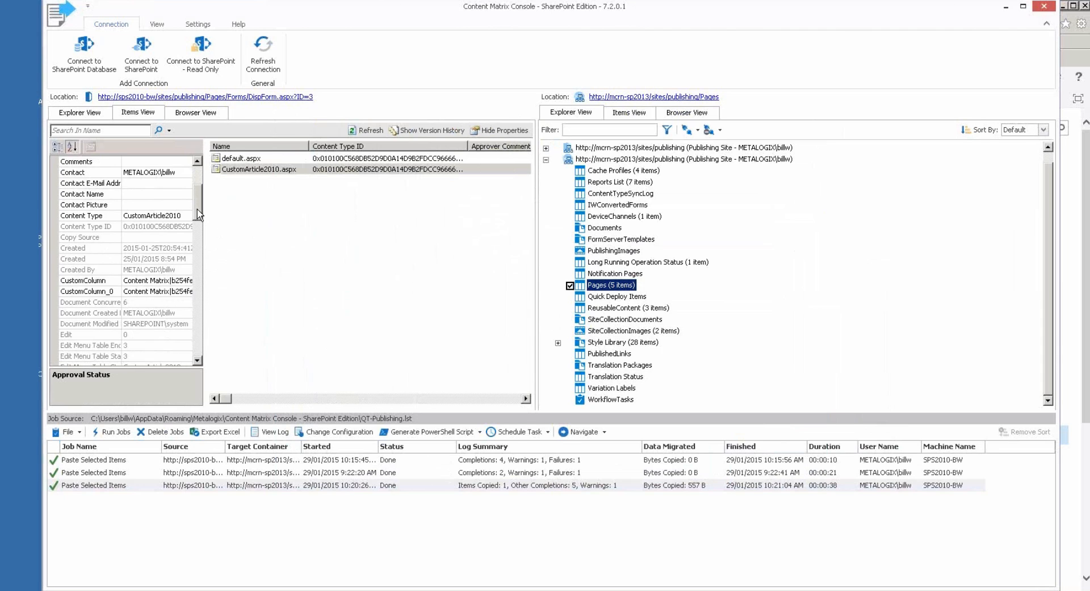
left_click_drag(199, 225, 197, 282)
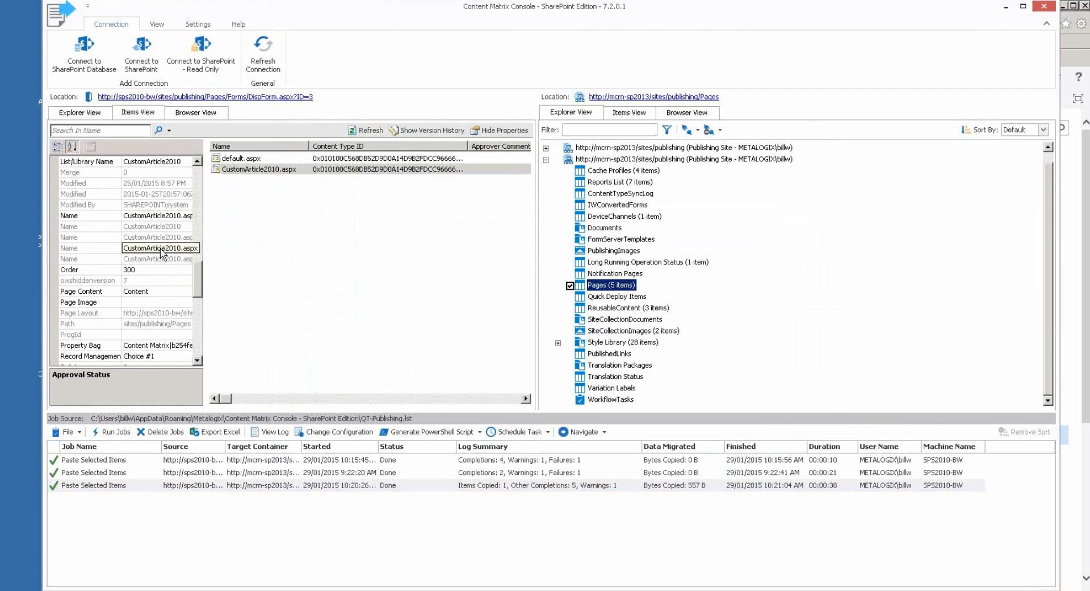
left_click_drag(197, 281, 198, 319)
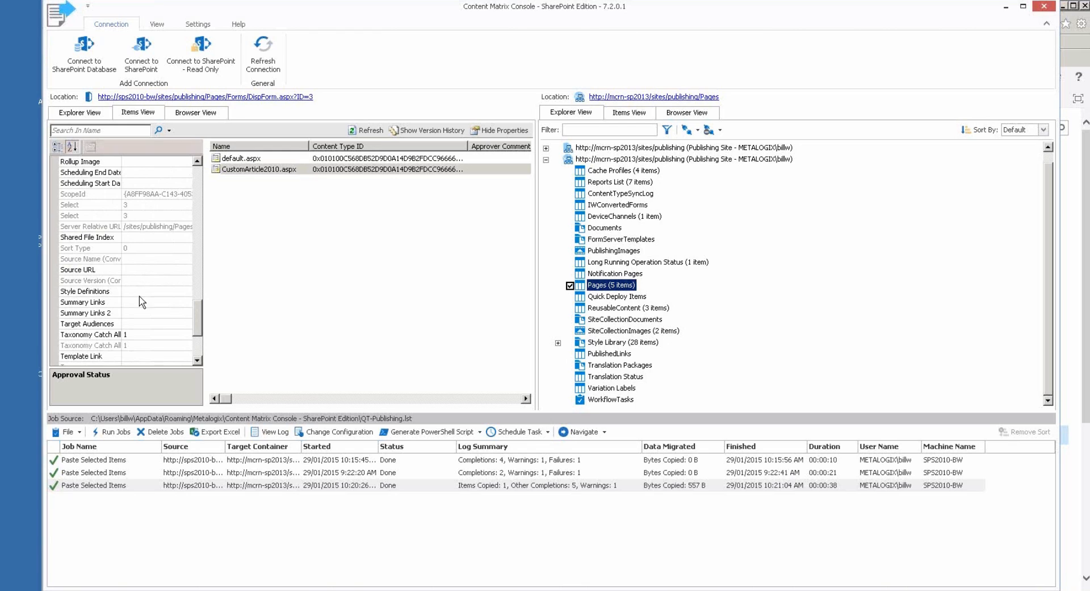
left_click_drag(195, 325, 197, 168)
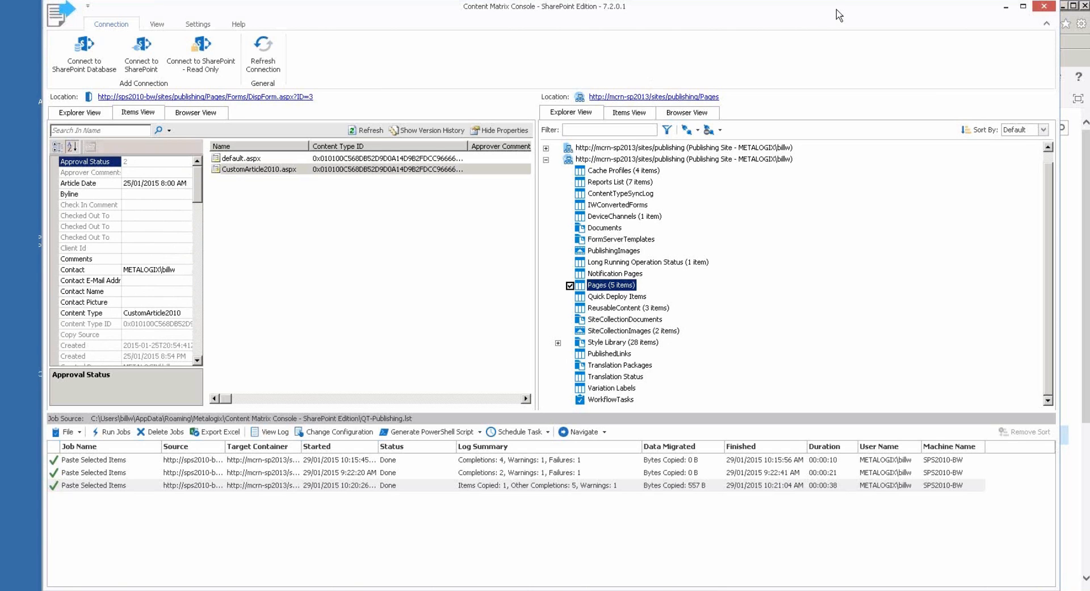